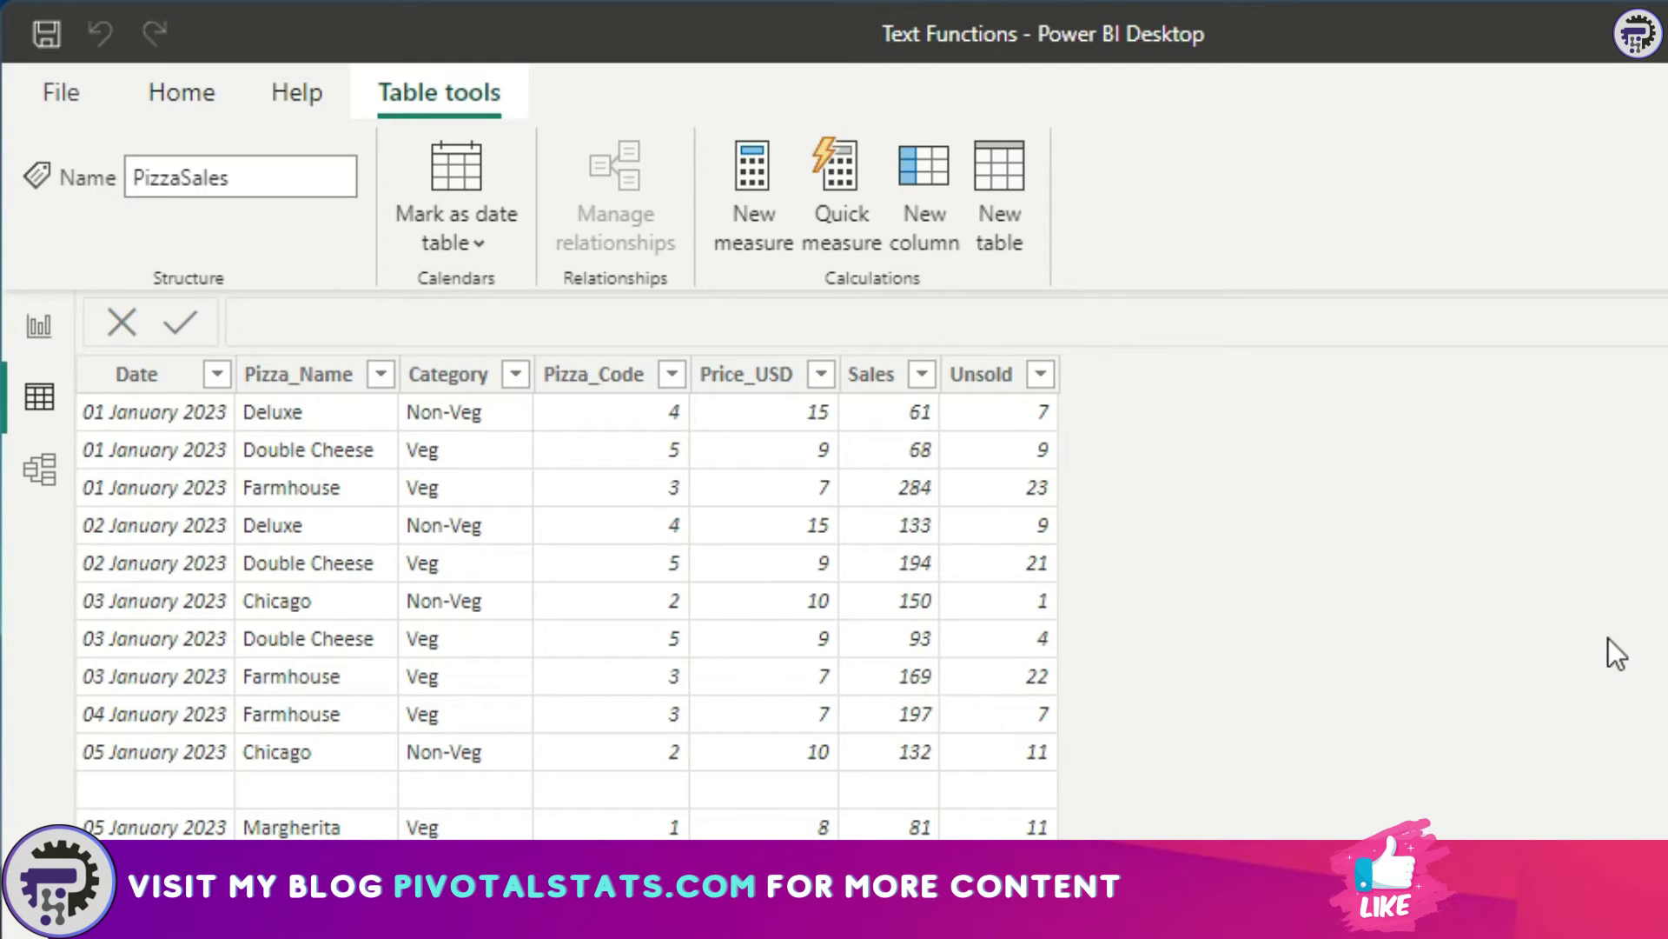
# - Add a new calculated column to the PizzaSales table and start editing its formula
pyautogui.click(977, 378)
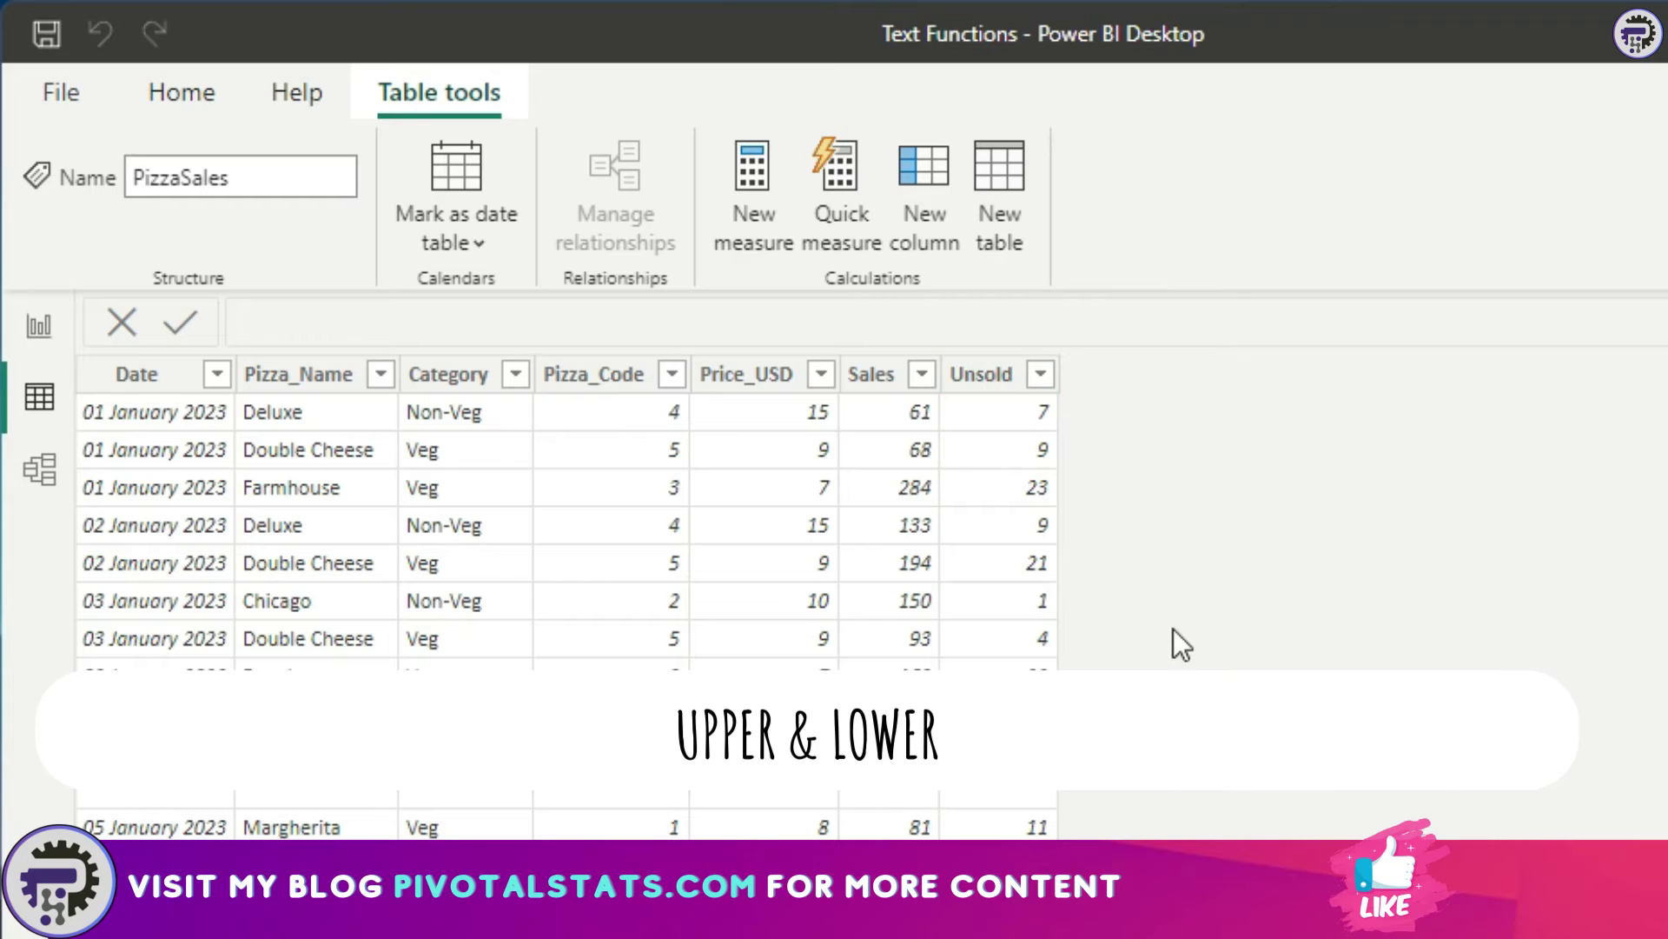
pyautogui.rightClick(998, 381)
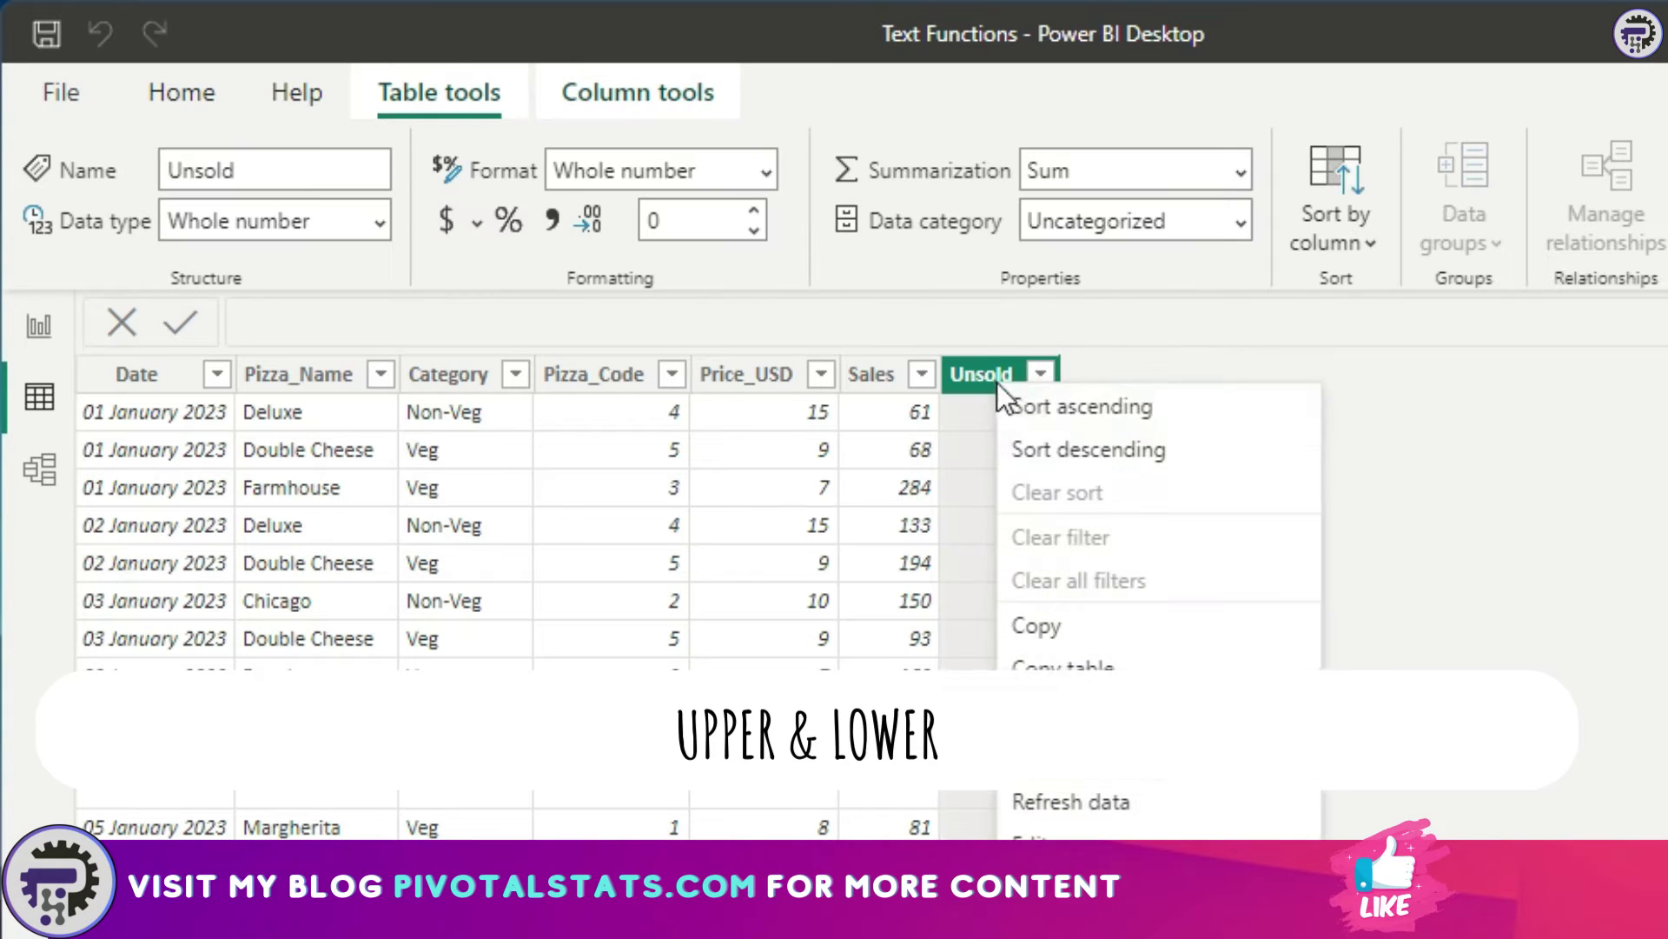
pyautogui.click(1132, 759)
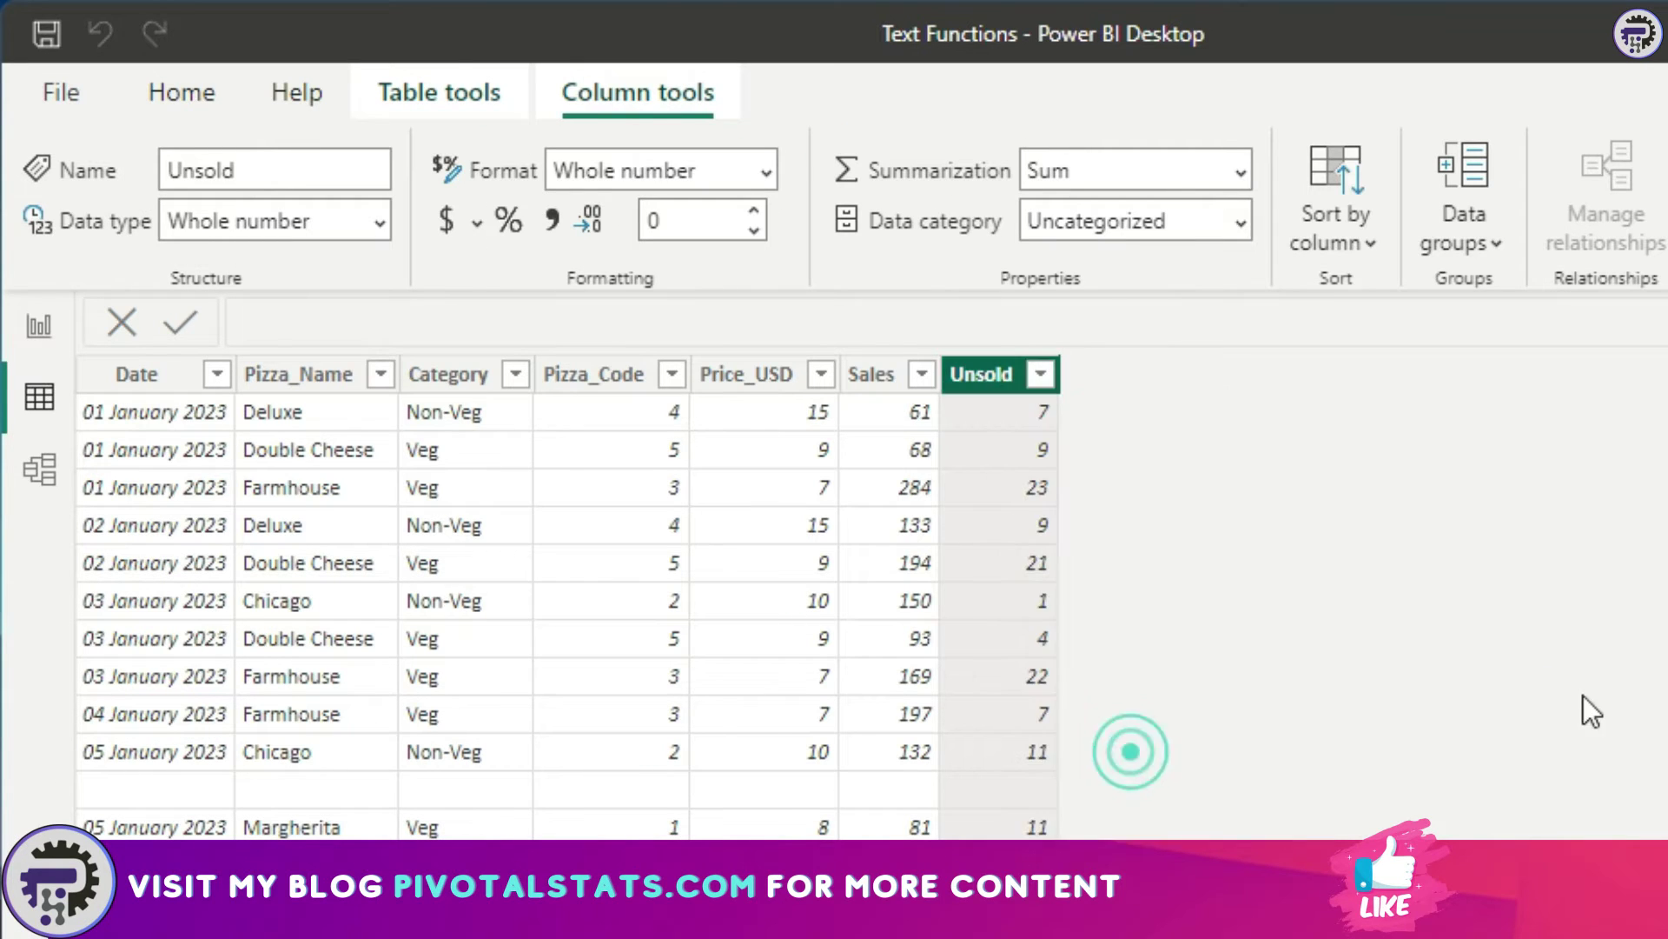
pyautogui.click(761, 321)
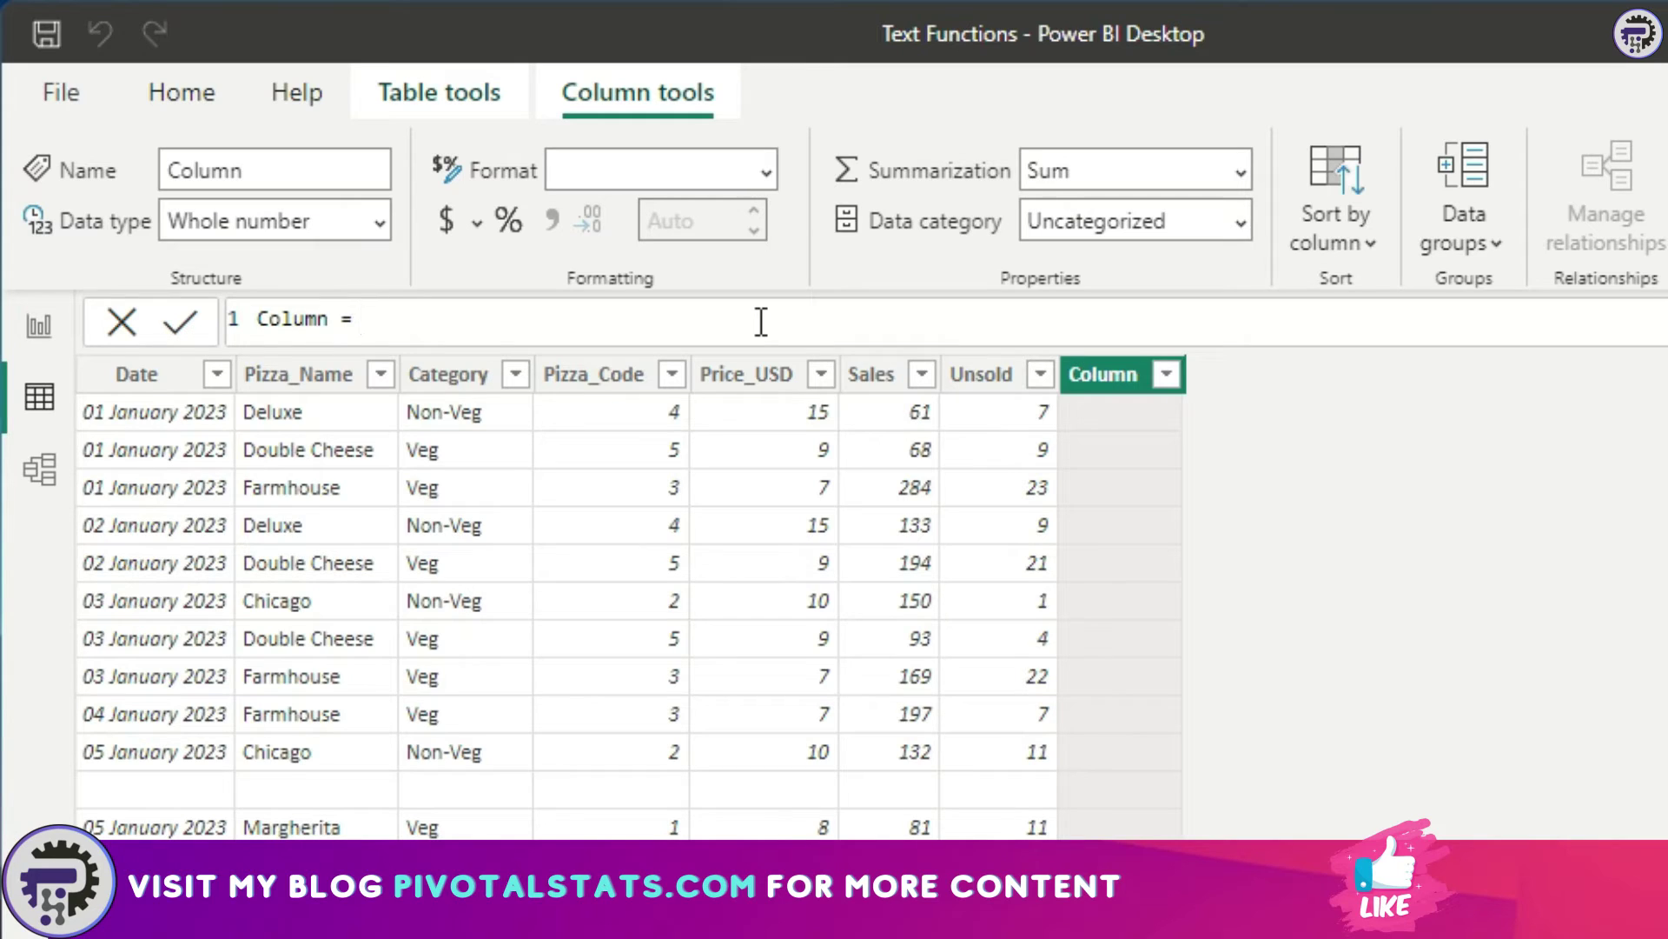
# - Define the new column as UPPER(PizzaSales[Pizza_Name]) and commit the formula
pyautogui.write('upp')
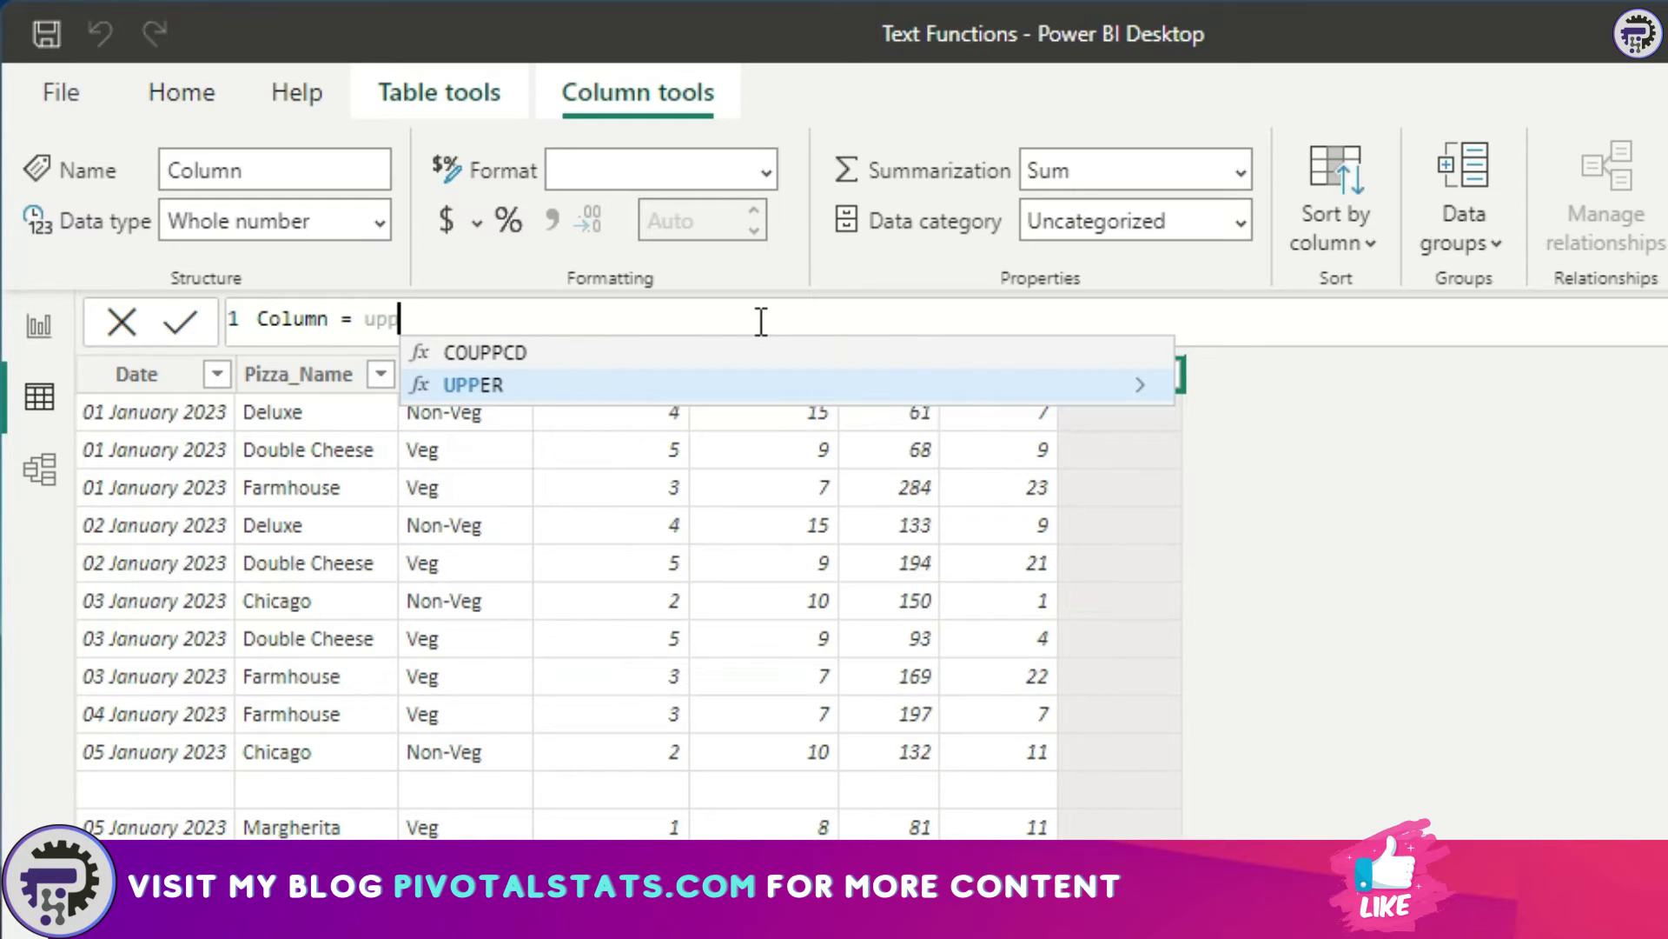
pyautogui.press('Tab')
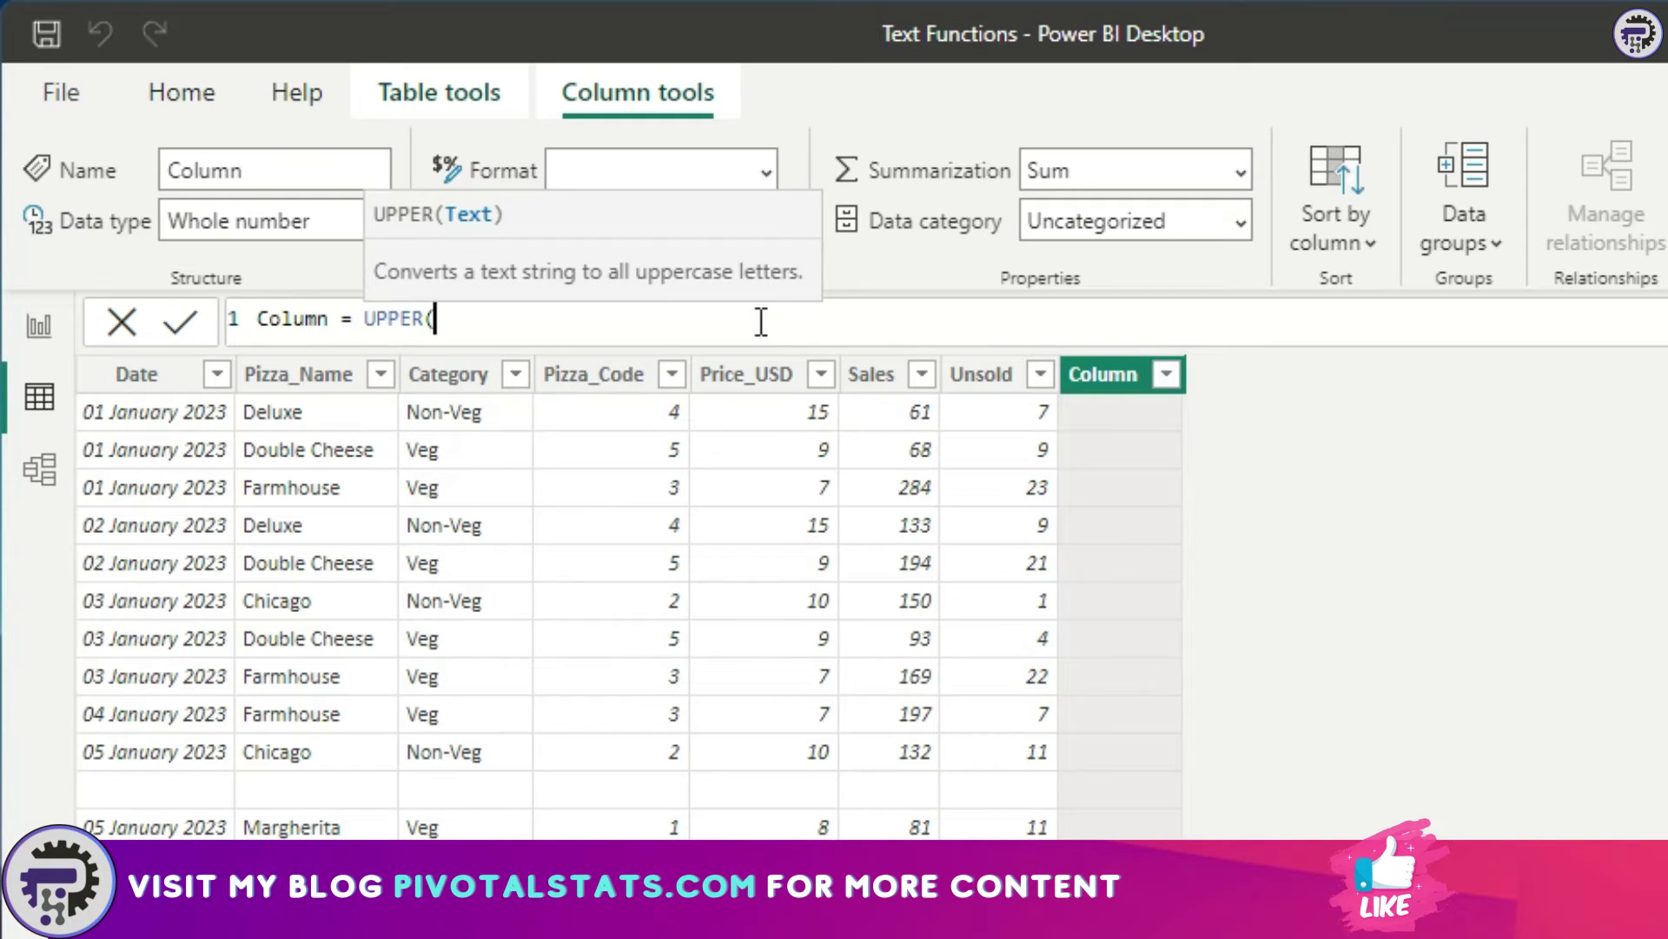
pyautogui.write('piz')
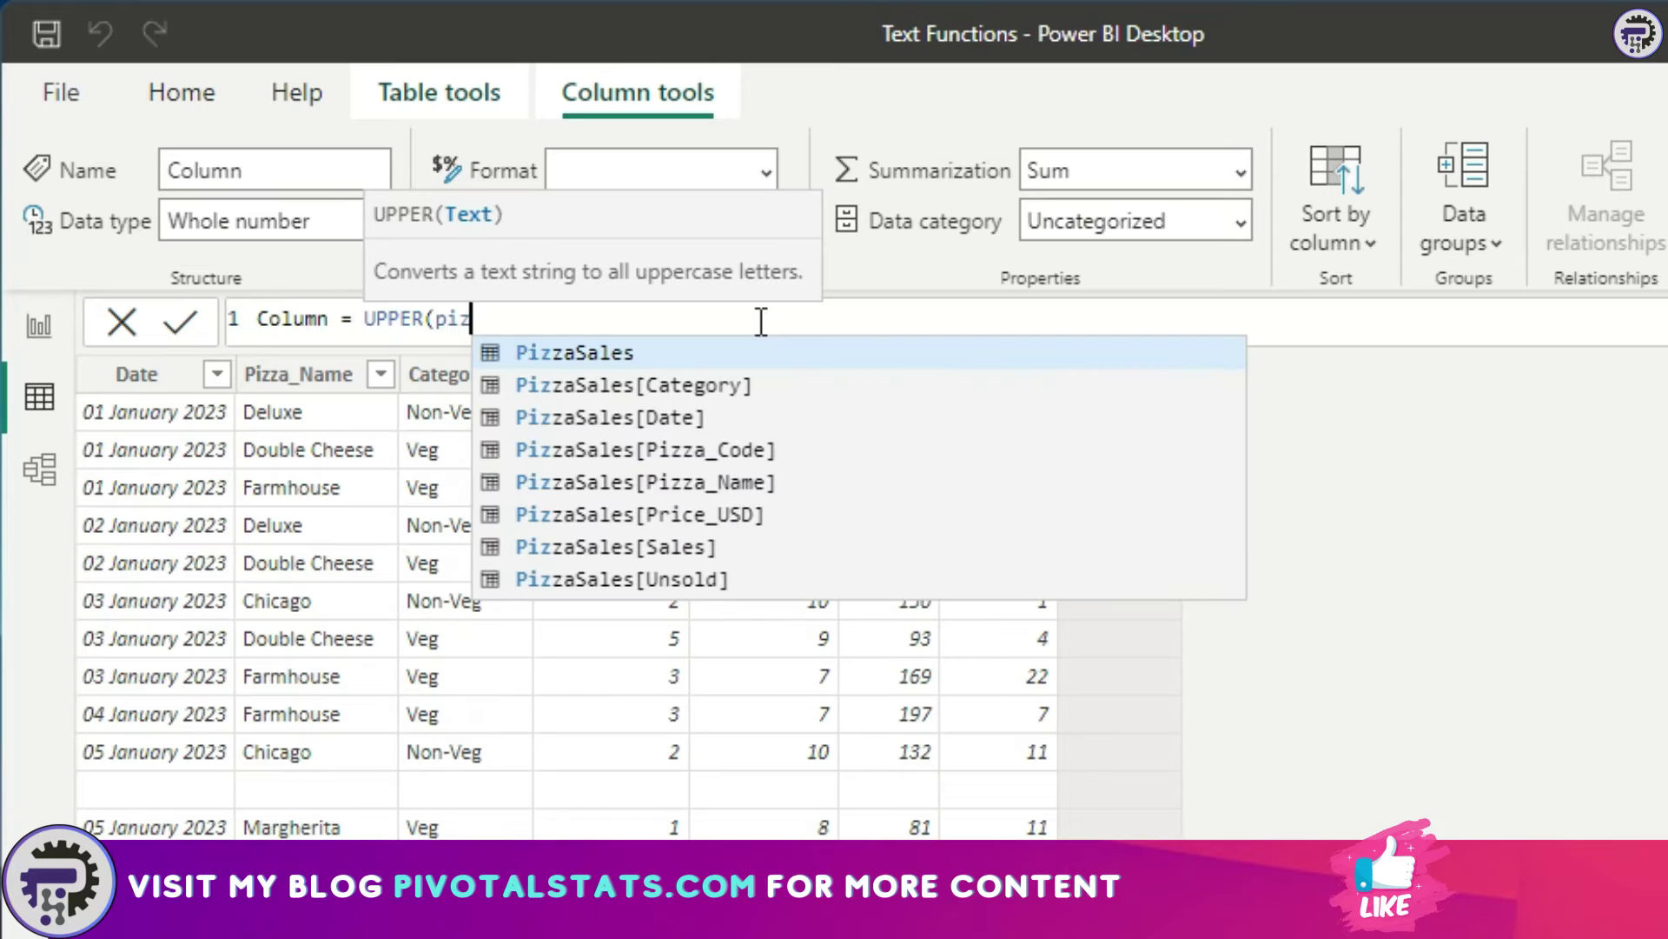
pyautogui.press('Down')
pyautogui.press('Down')
pyautogui.press('Down')
pyautogui.press('Down')
pyautogui.press('Tab')
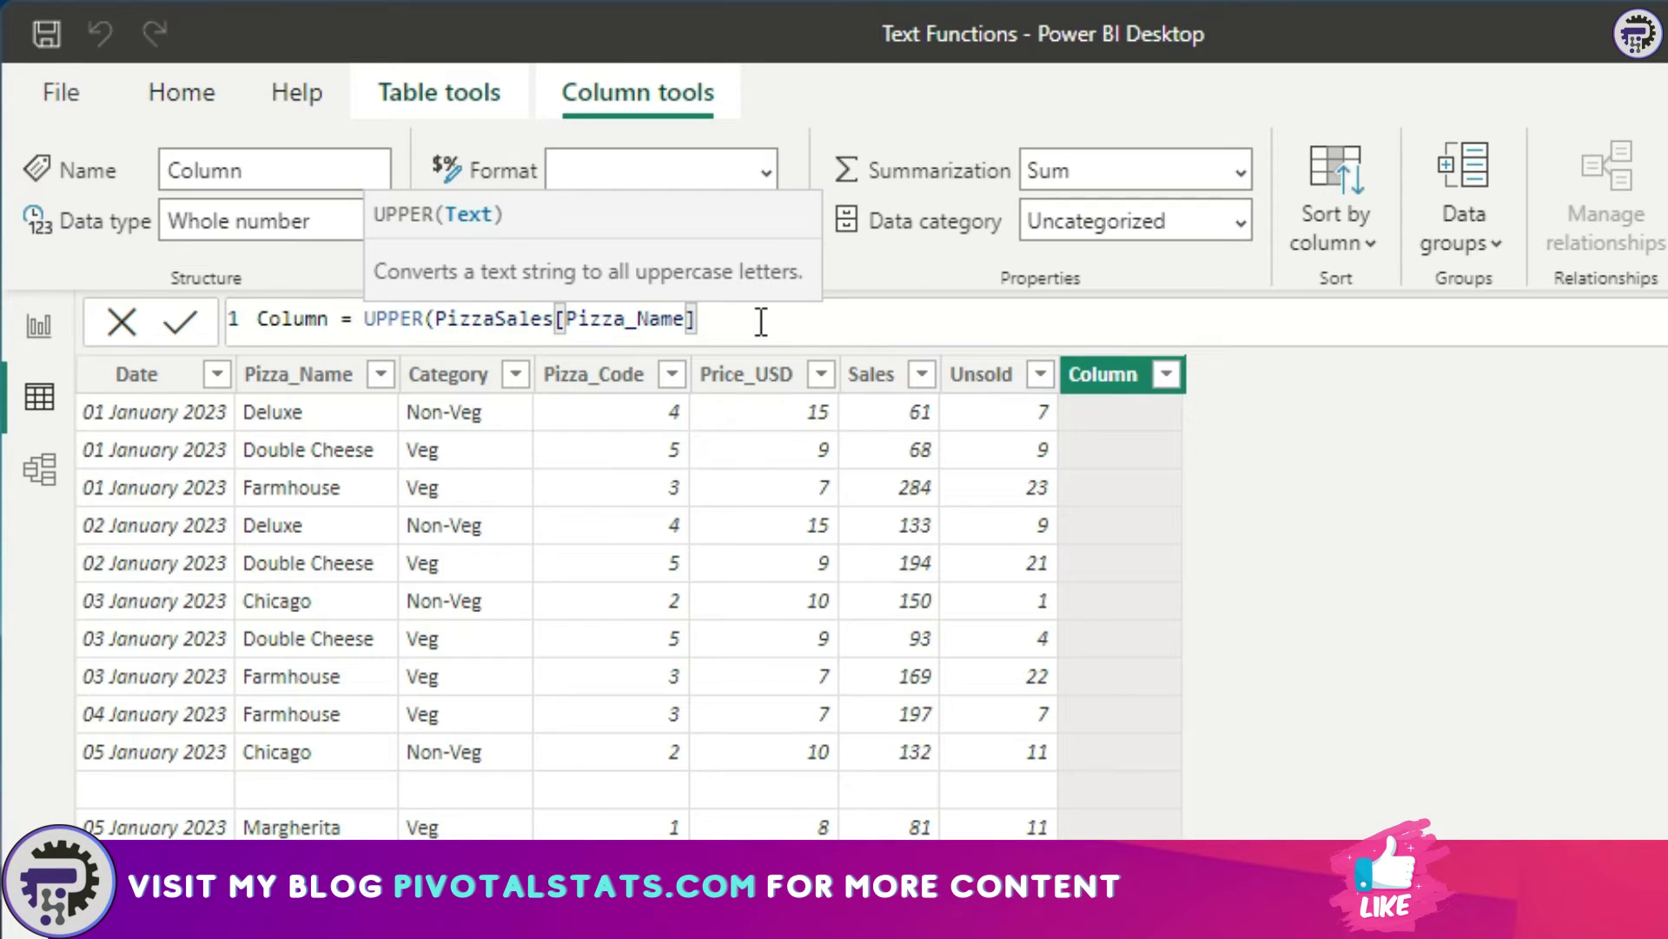
pyautogui.write(')')
pyautogui.press('Return')
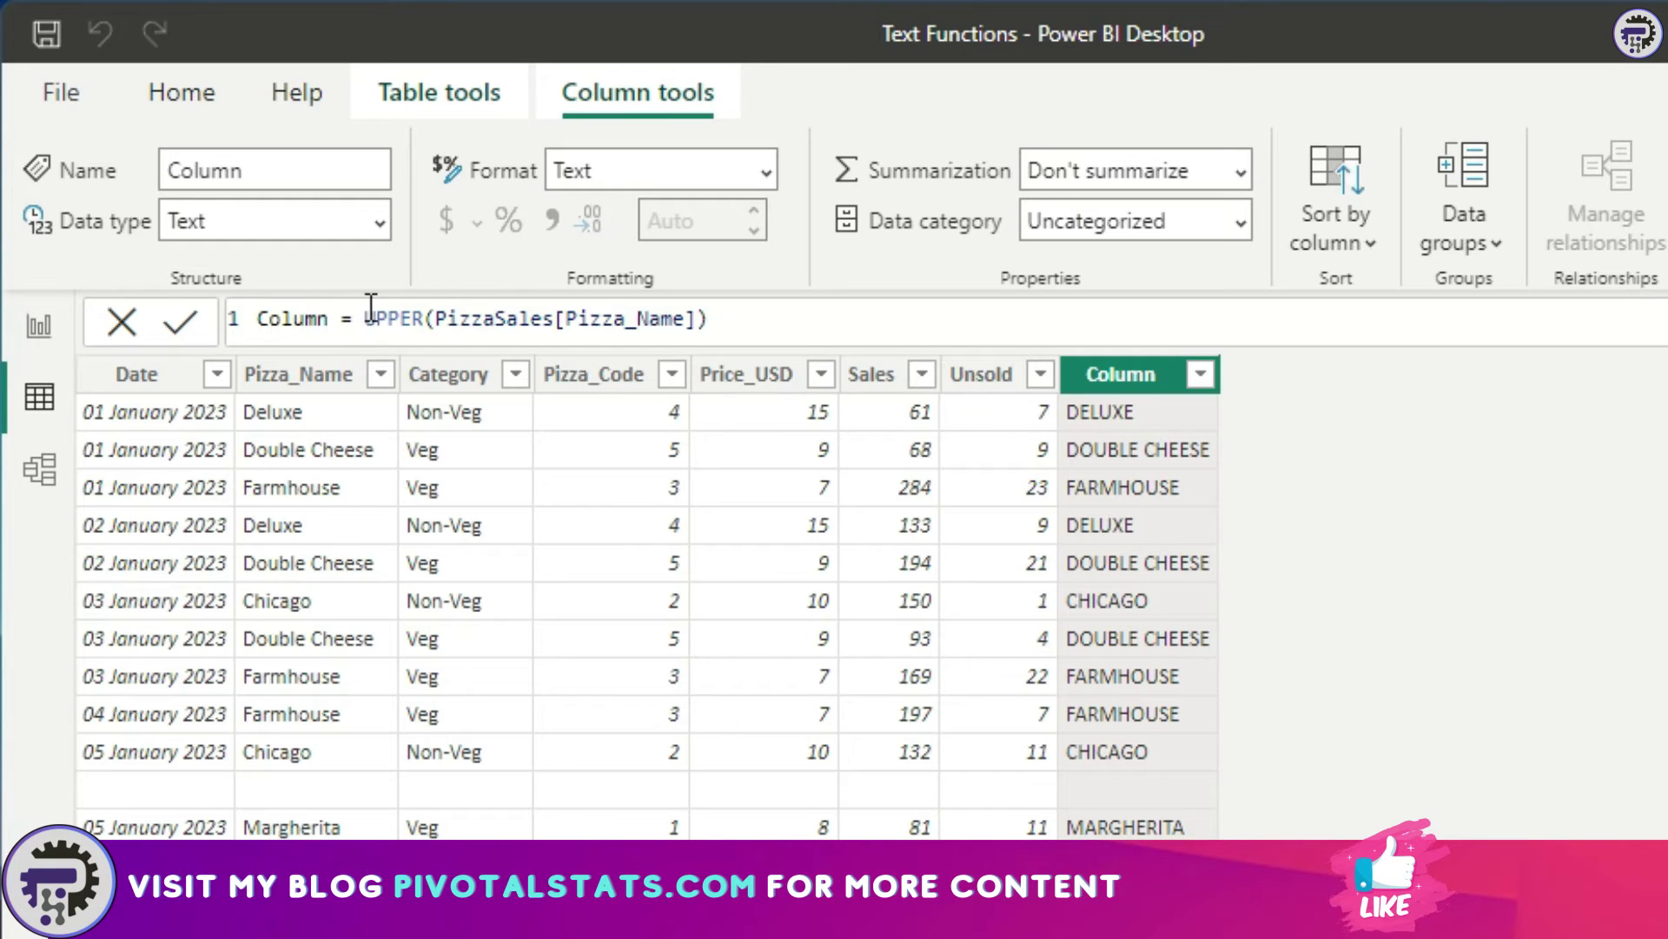
# - Replace the UPPER function with LOWER in the column formula, keeping PizzaSales[Pizza_Name] as its argument, and commit it
pyautogui.moveTo(423, 318); pyautogui.dragTo(368, 321)
pyautogui.write('lowe')
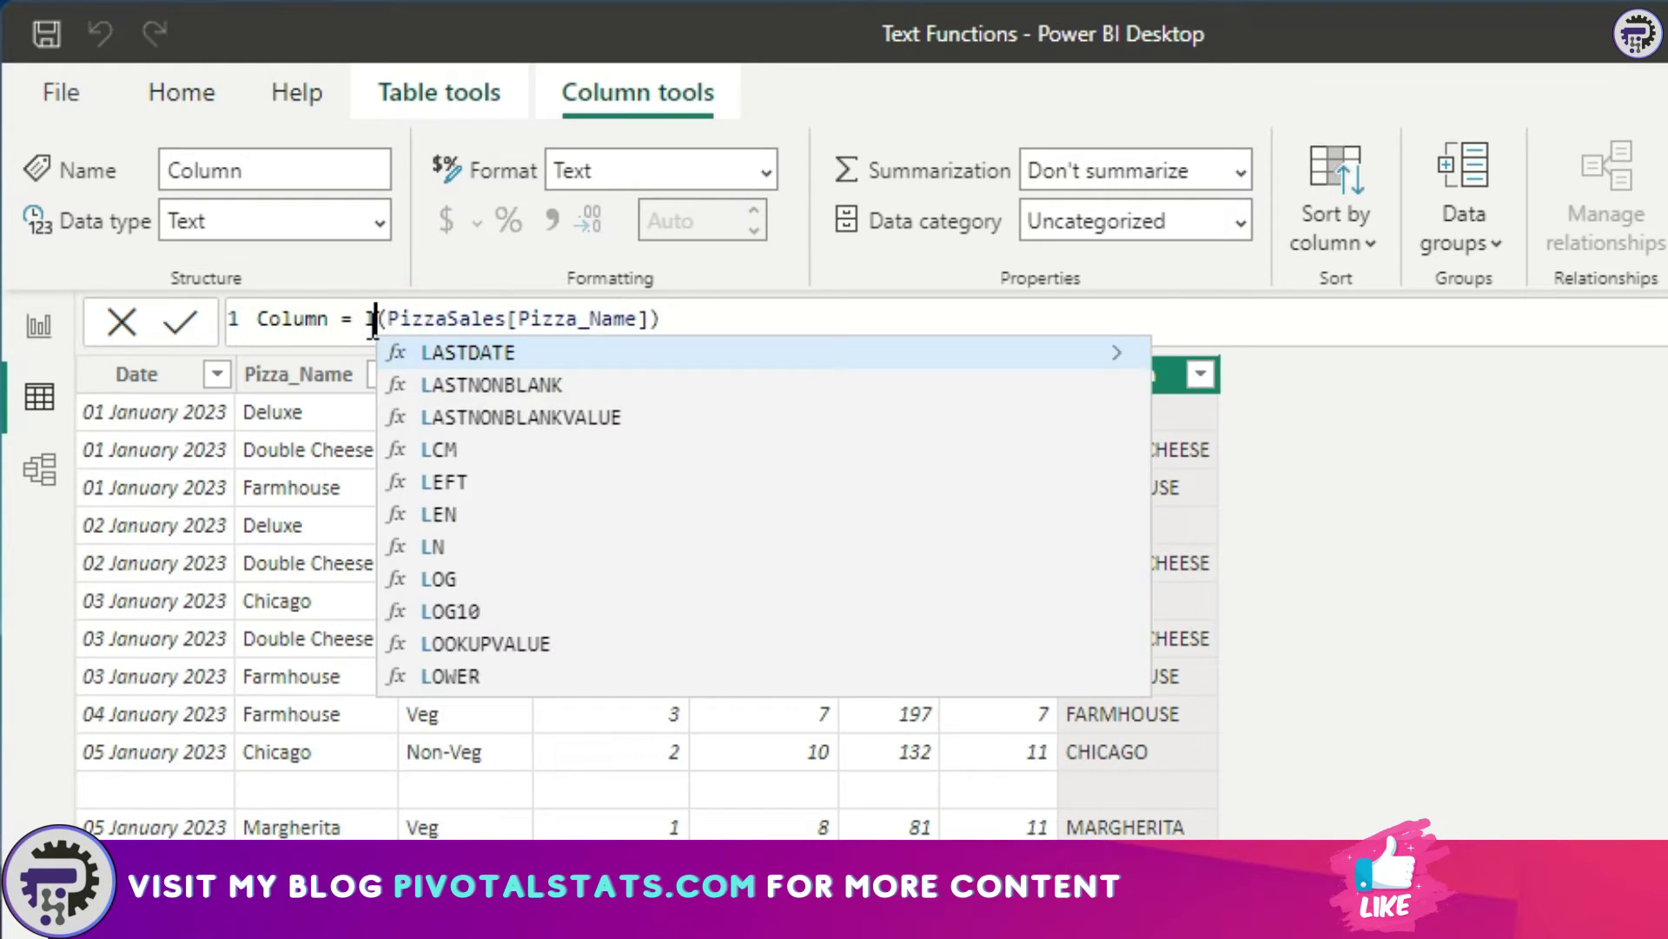
pyautogui.press('Tab')
pyautogui.press('Right')
pyautogui.press('Right')
pyautogui.press('Right')
pyautogui.press('Right')
pyautogui.press('Right')
pyautogui.press('Right')
pyautogui.press('Right')
pyautogui.press('Right')
pyautogui.press('Right')
pyautogui.press('Right')
pyautogui.press('Right')
pyautogui.press('Right')
pyautogui.press('Right')
pyautogui.press('Right')
pyautogui.press('Right')
pyautogui.press('Right')
pyautogui.press('Right')
pyautogui.press('Right')
pyautogui.press('Right')
pyautogui.press('Right')
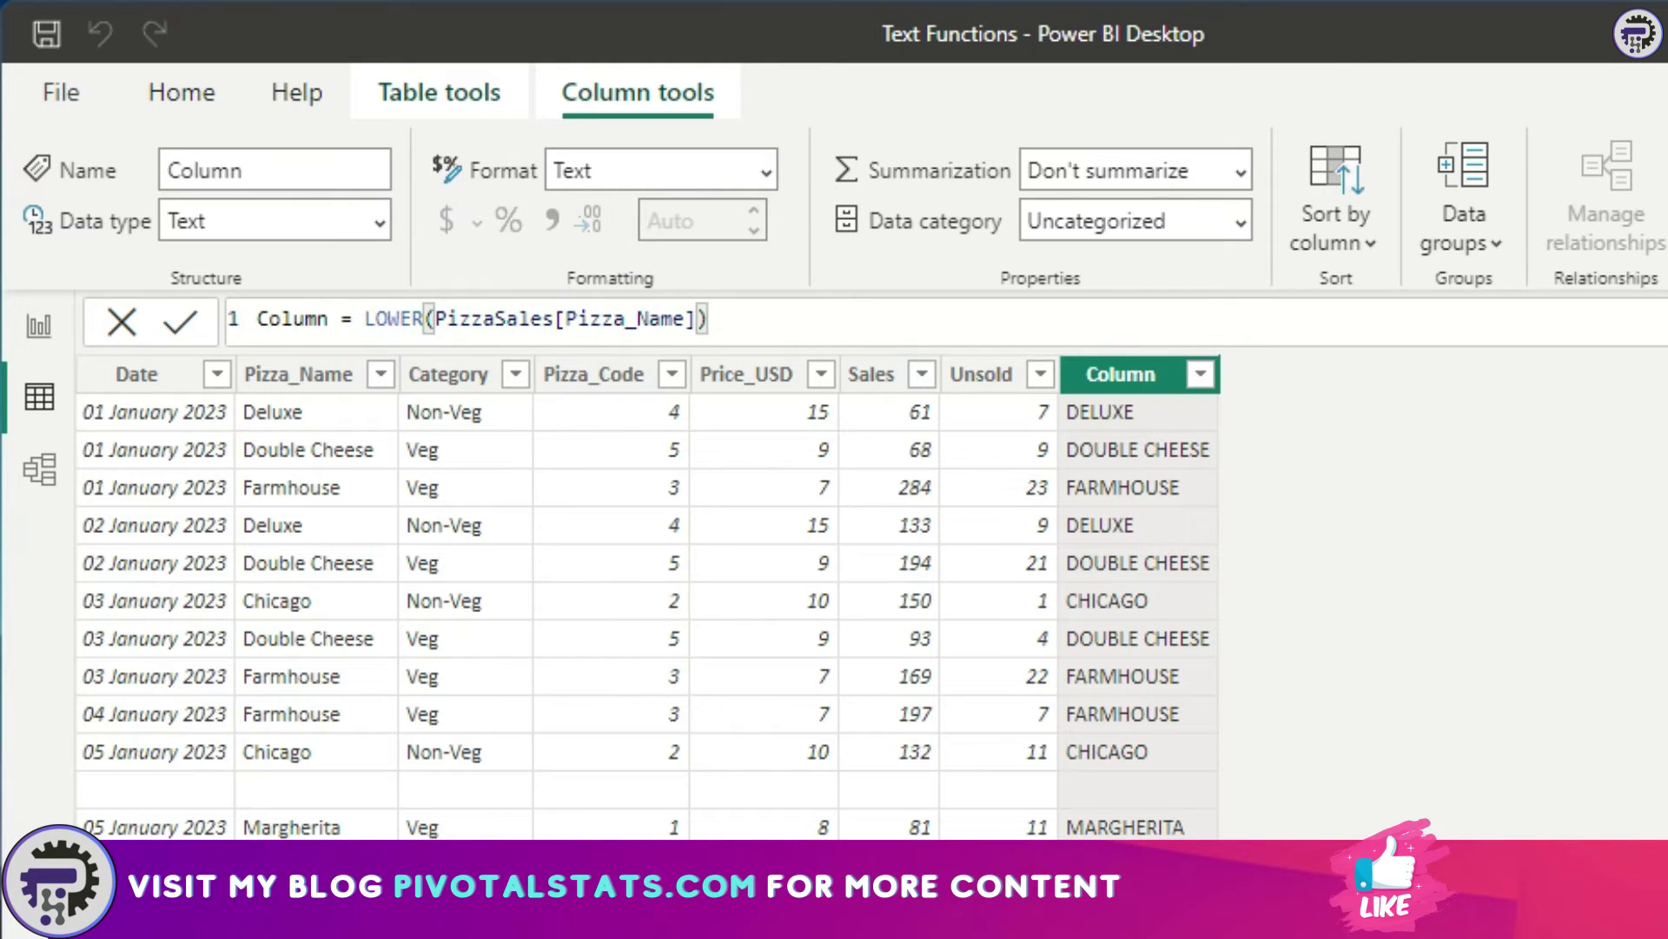
pyautogui.press('Return')
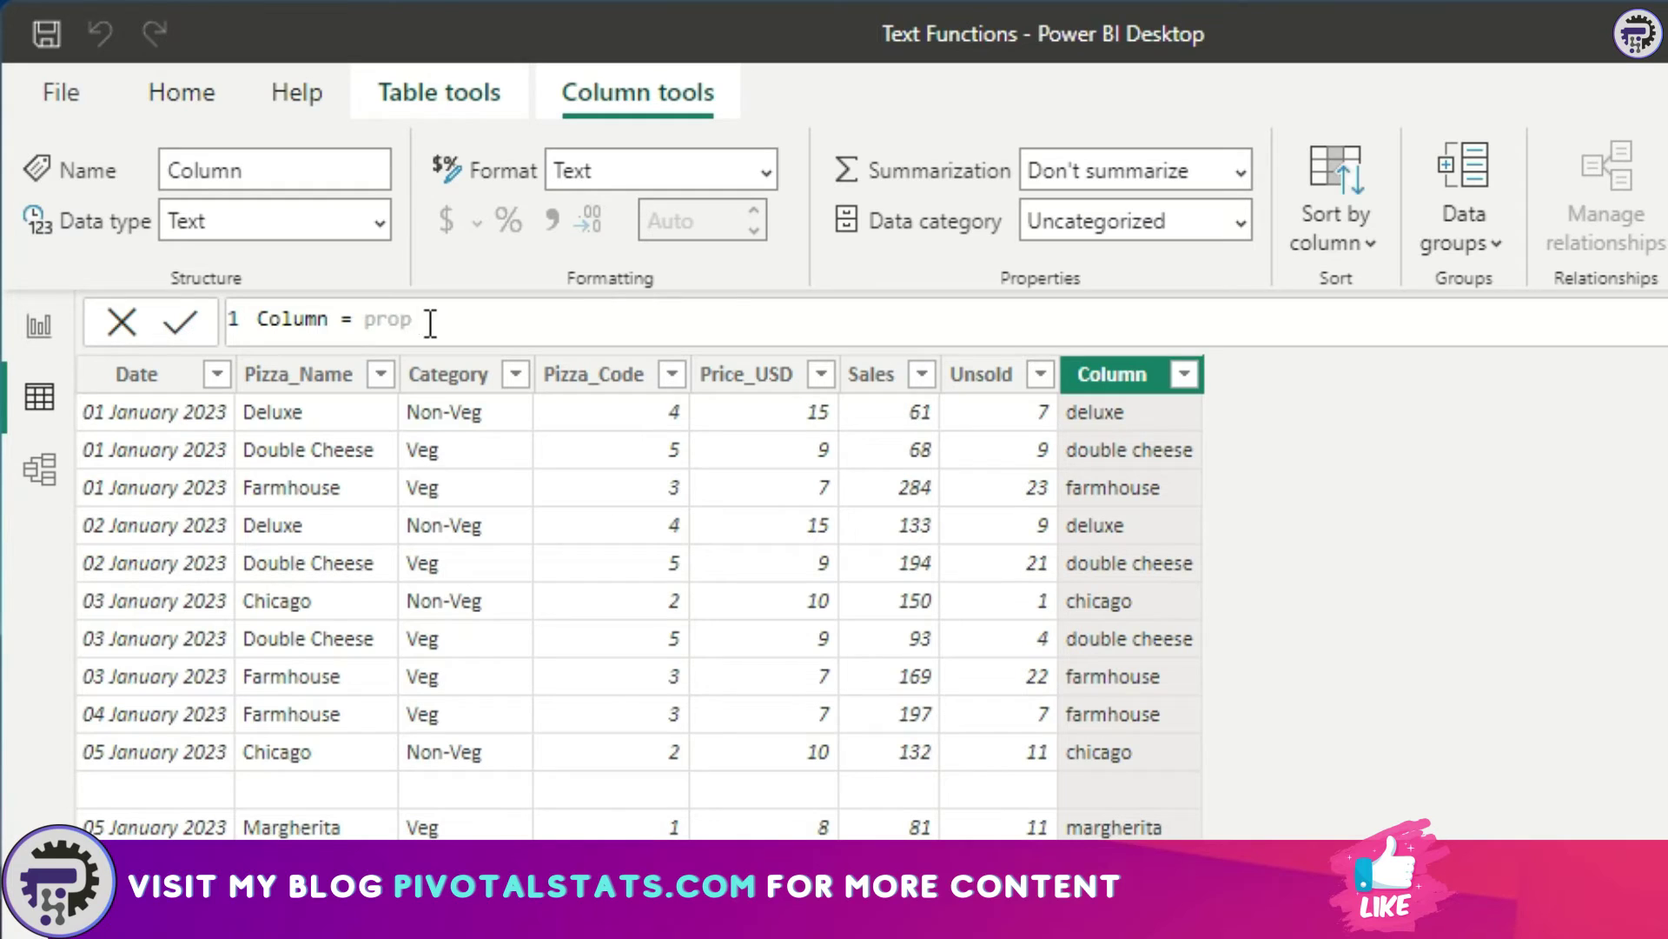
# - Clear the expression after the column name and start a CONCATENATE function in its place
pyautogui.moveTo(420, 323); pyautogui.dragTo(373, 333)
pyautogui.press('BackSpace')
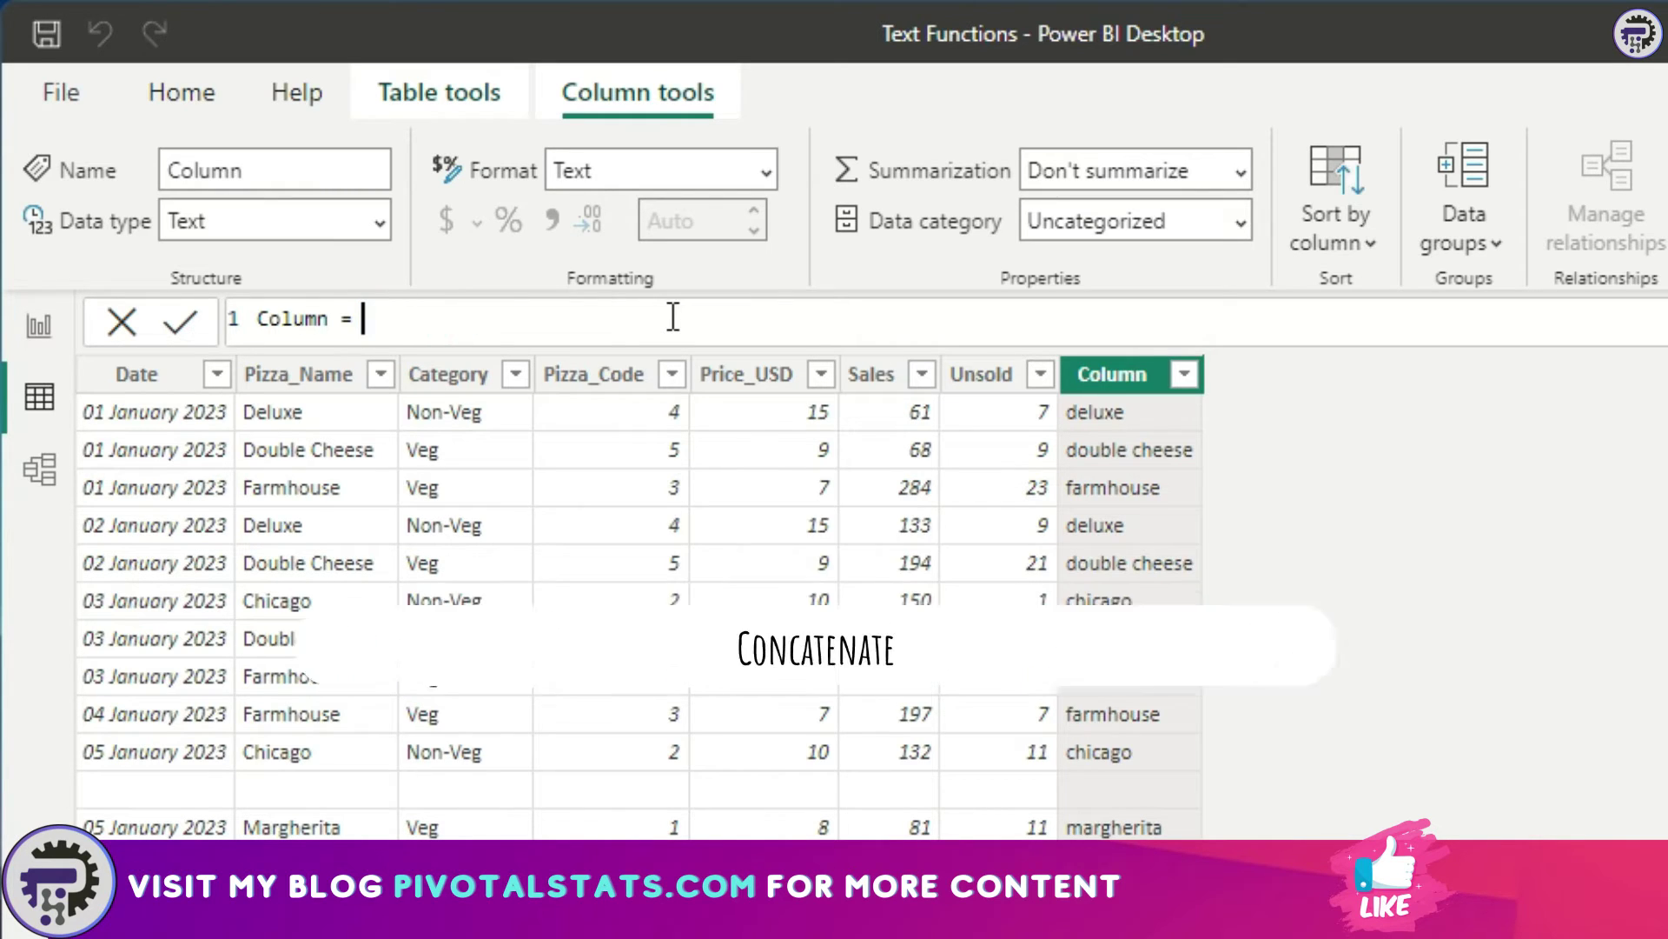
pyautogui.write('c')
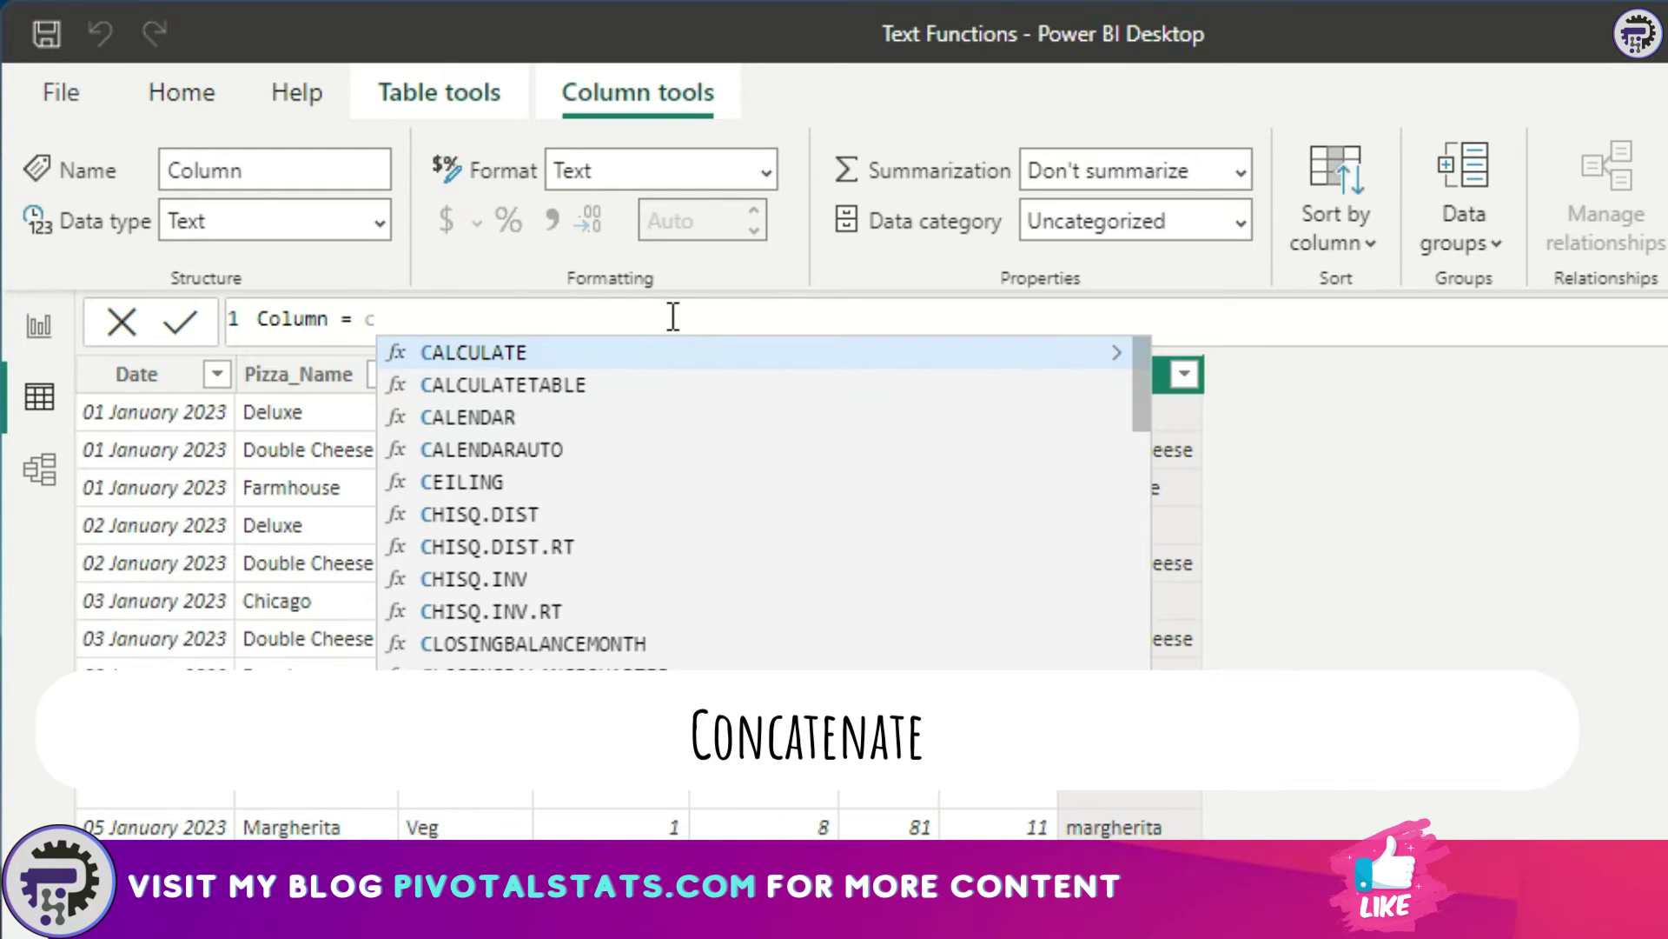
pyautogui.press('BackSpace')
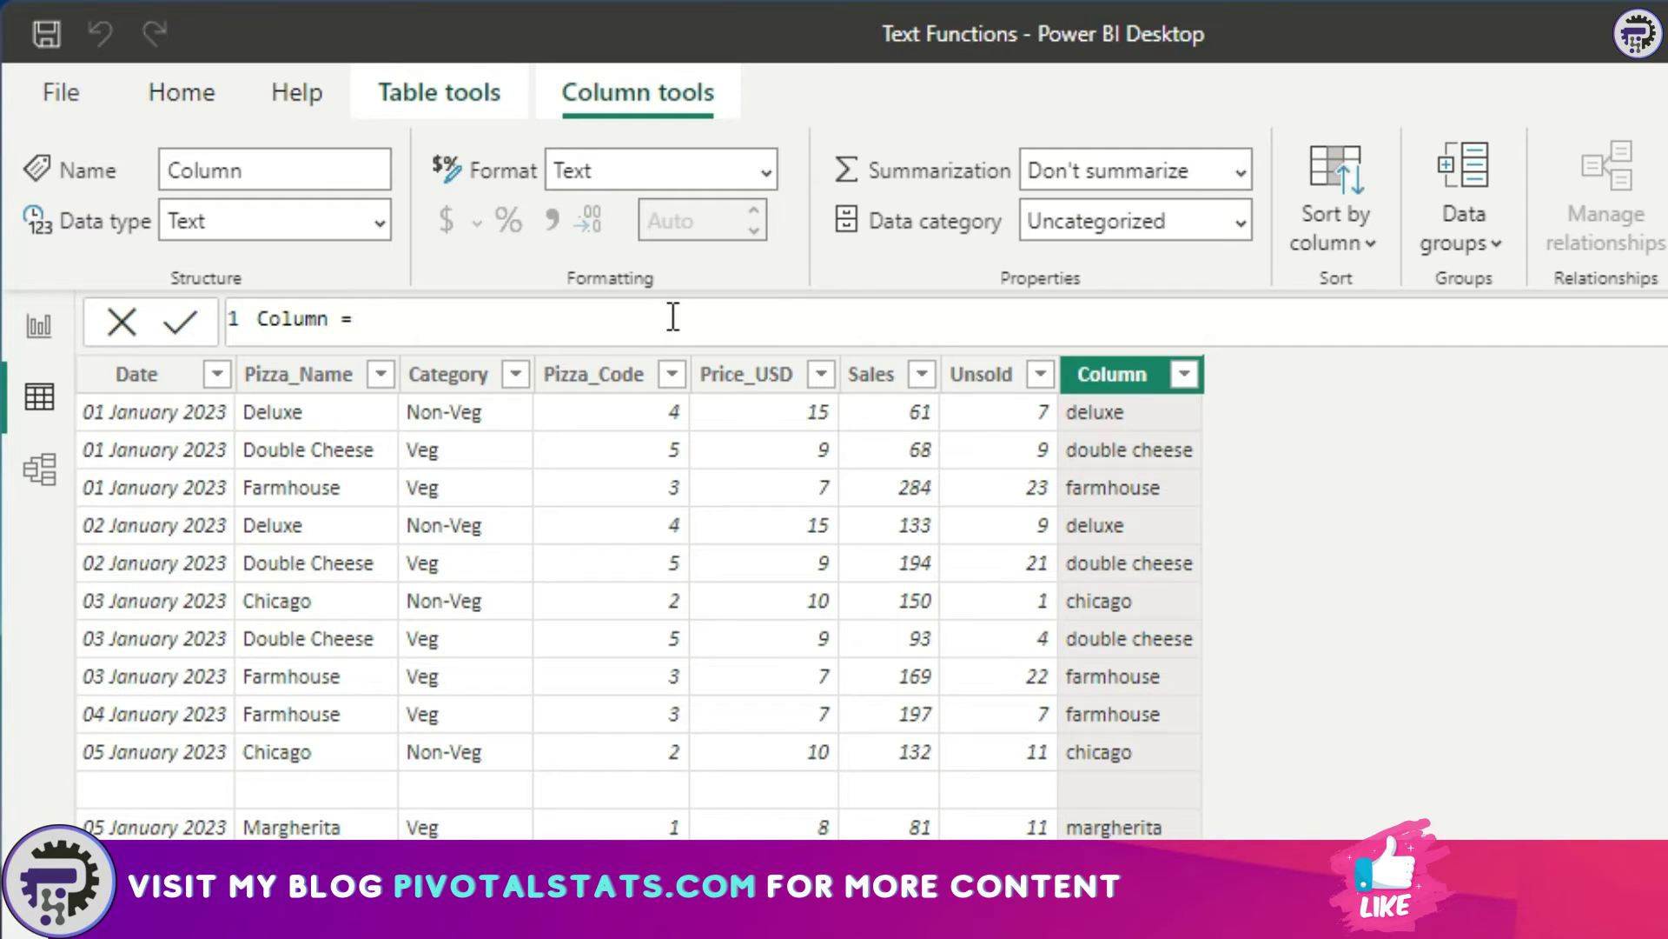
pyautogui.write('conca')
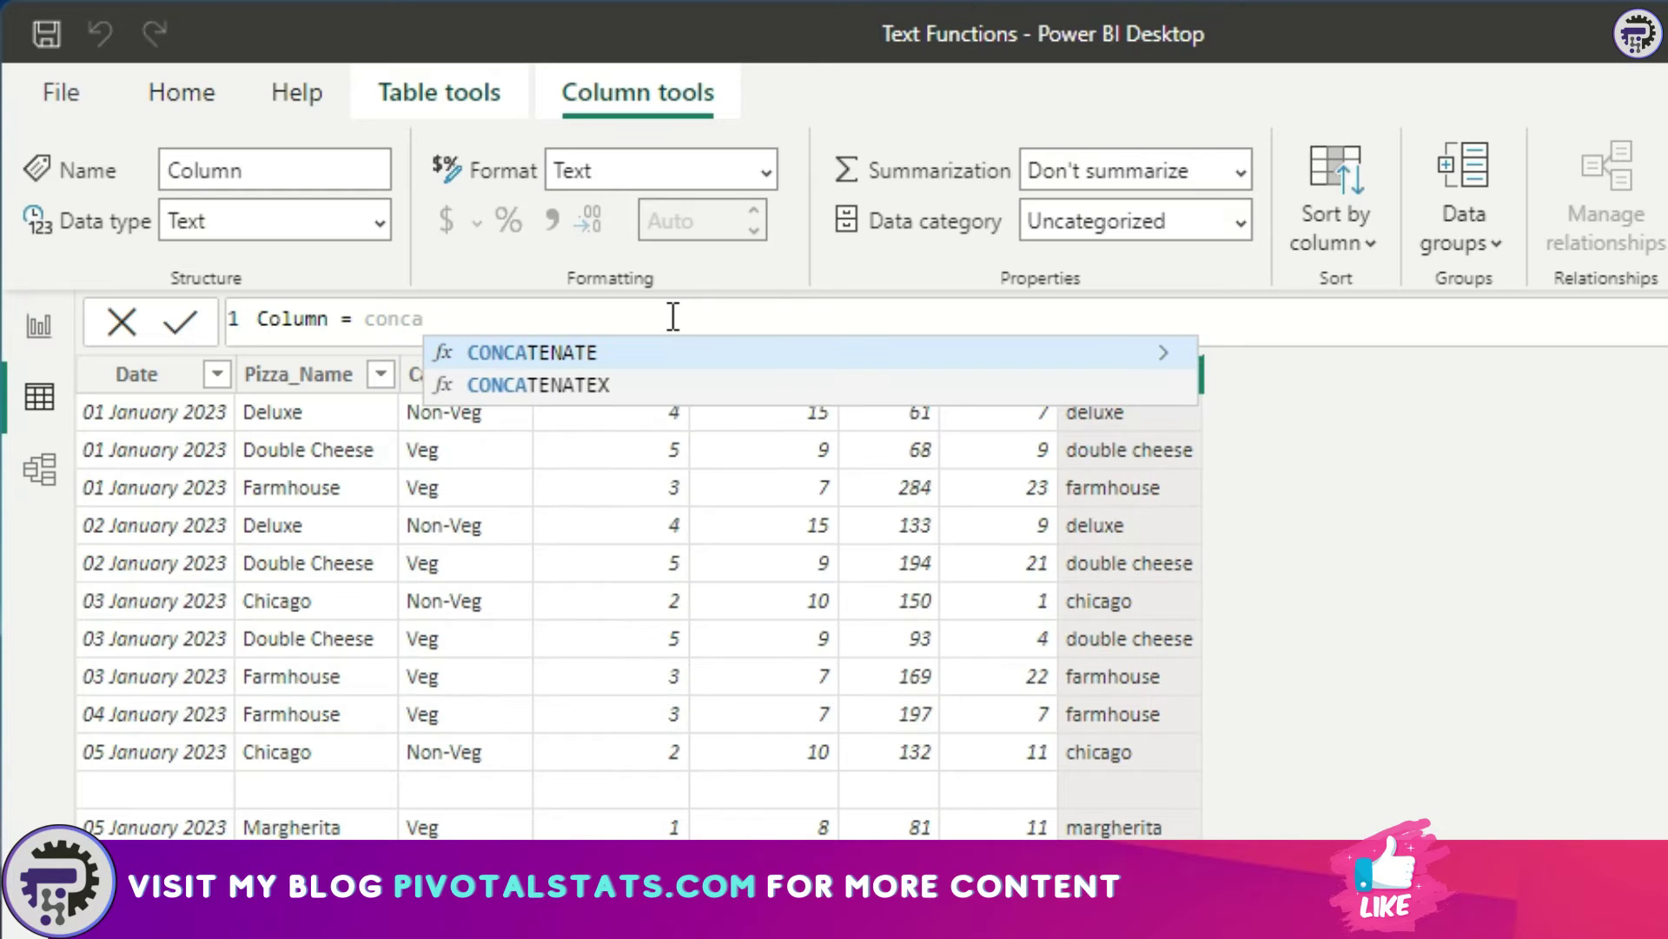
pyautogui.press('Tab')
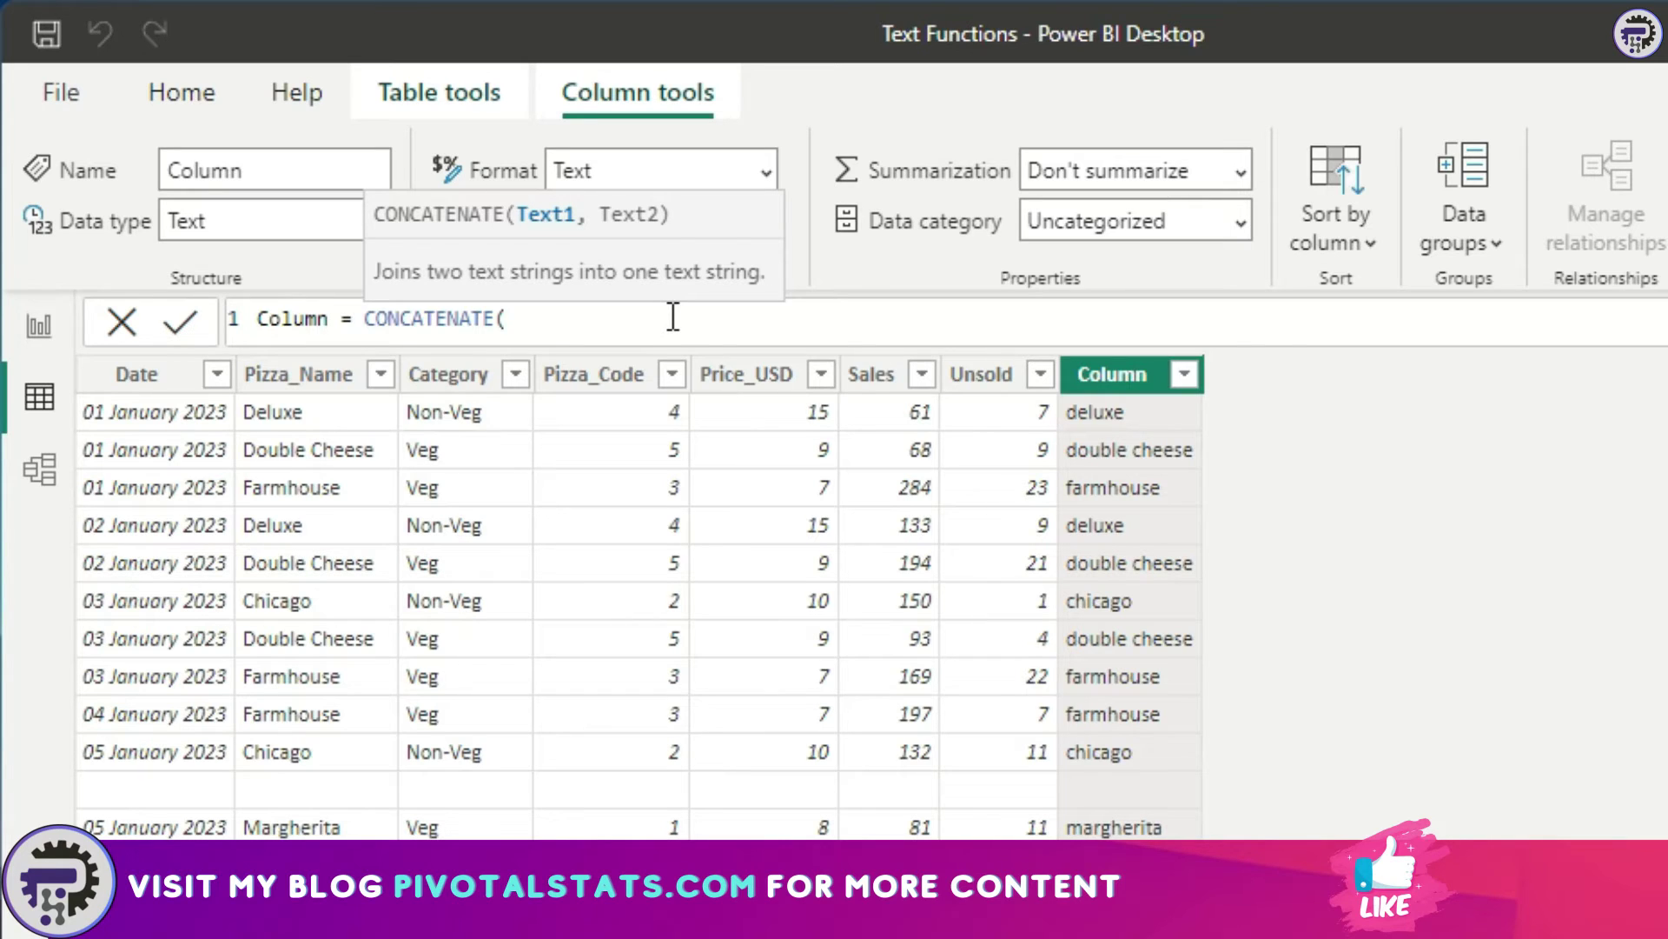
# - Enter PizzaSales[Pizza_Code] as the first text argument of CONCATENATE
pyautogui.write('pi')
pyautogui.press('Down')
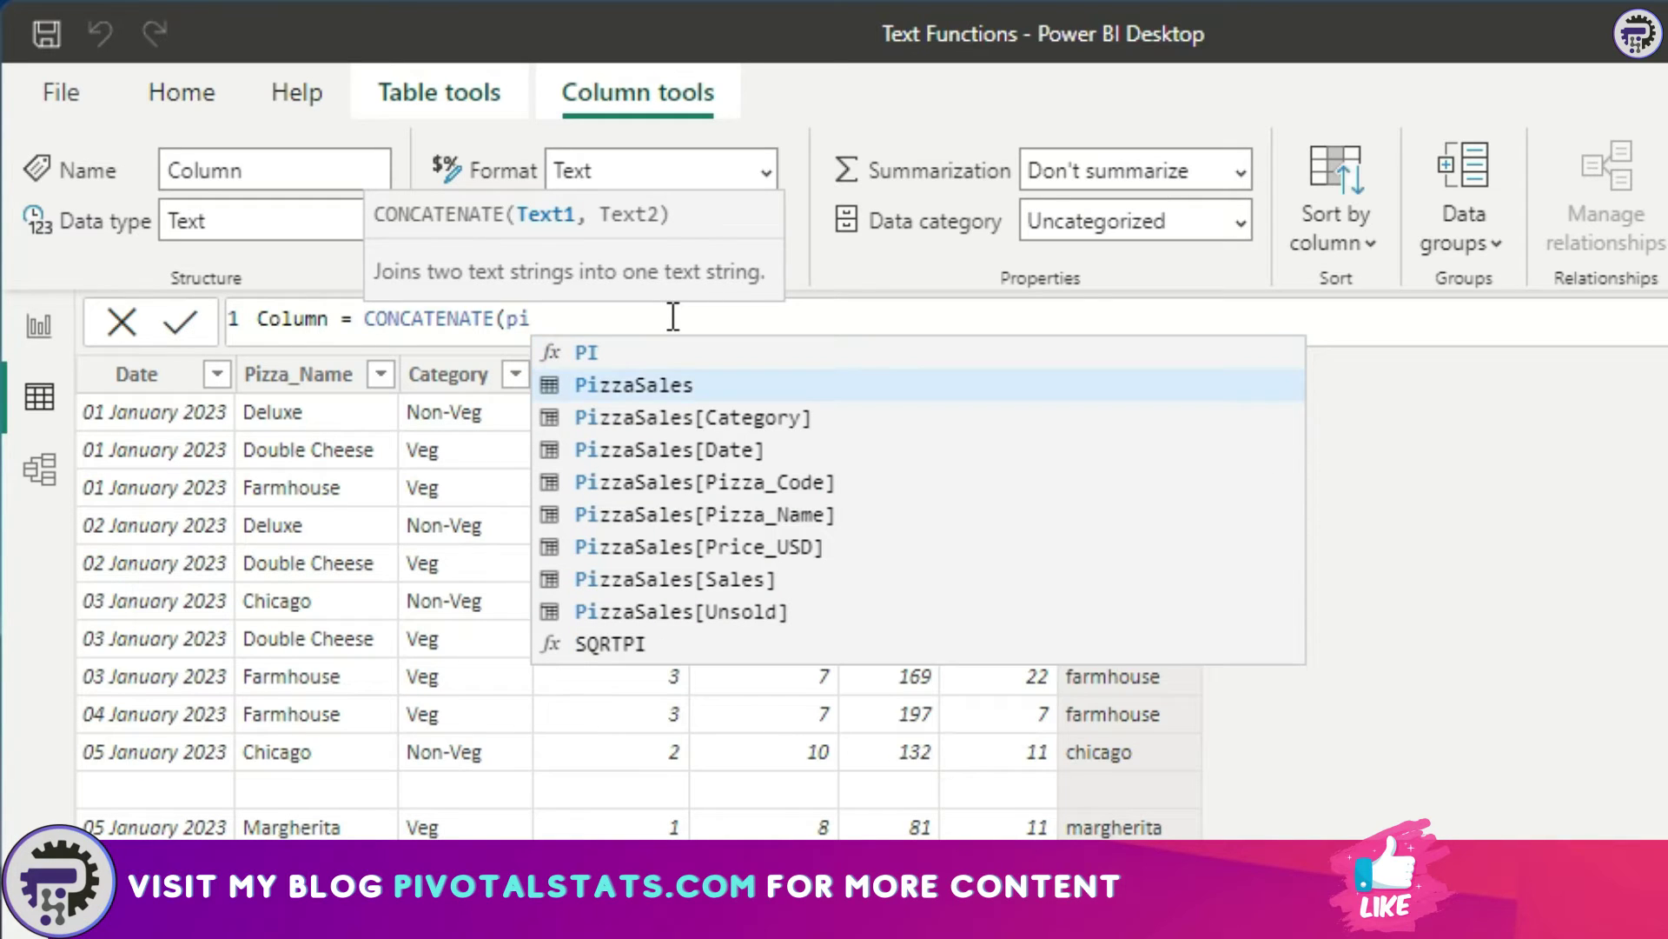
pyautogui.press('Down')
pyautogui.press('Down')
pyautogui.press('Down')
pyautogui.press('Down')
pyautogui.press('Down')
pyautogui.press('Down')
pyautogui.press('Up')
pyautogui.press('Up')
pyautogui.press('Up')
pyautogui.press('Tab')
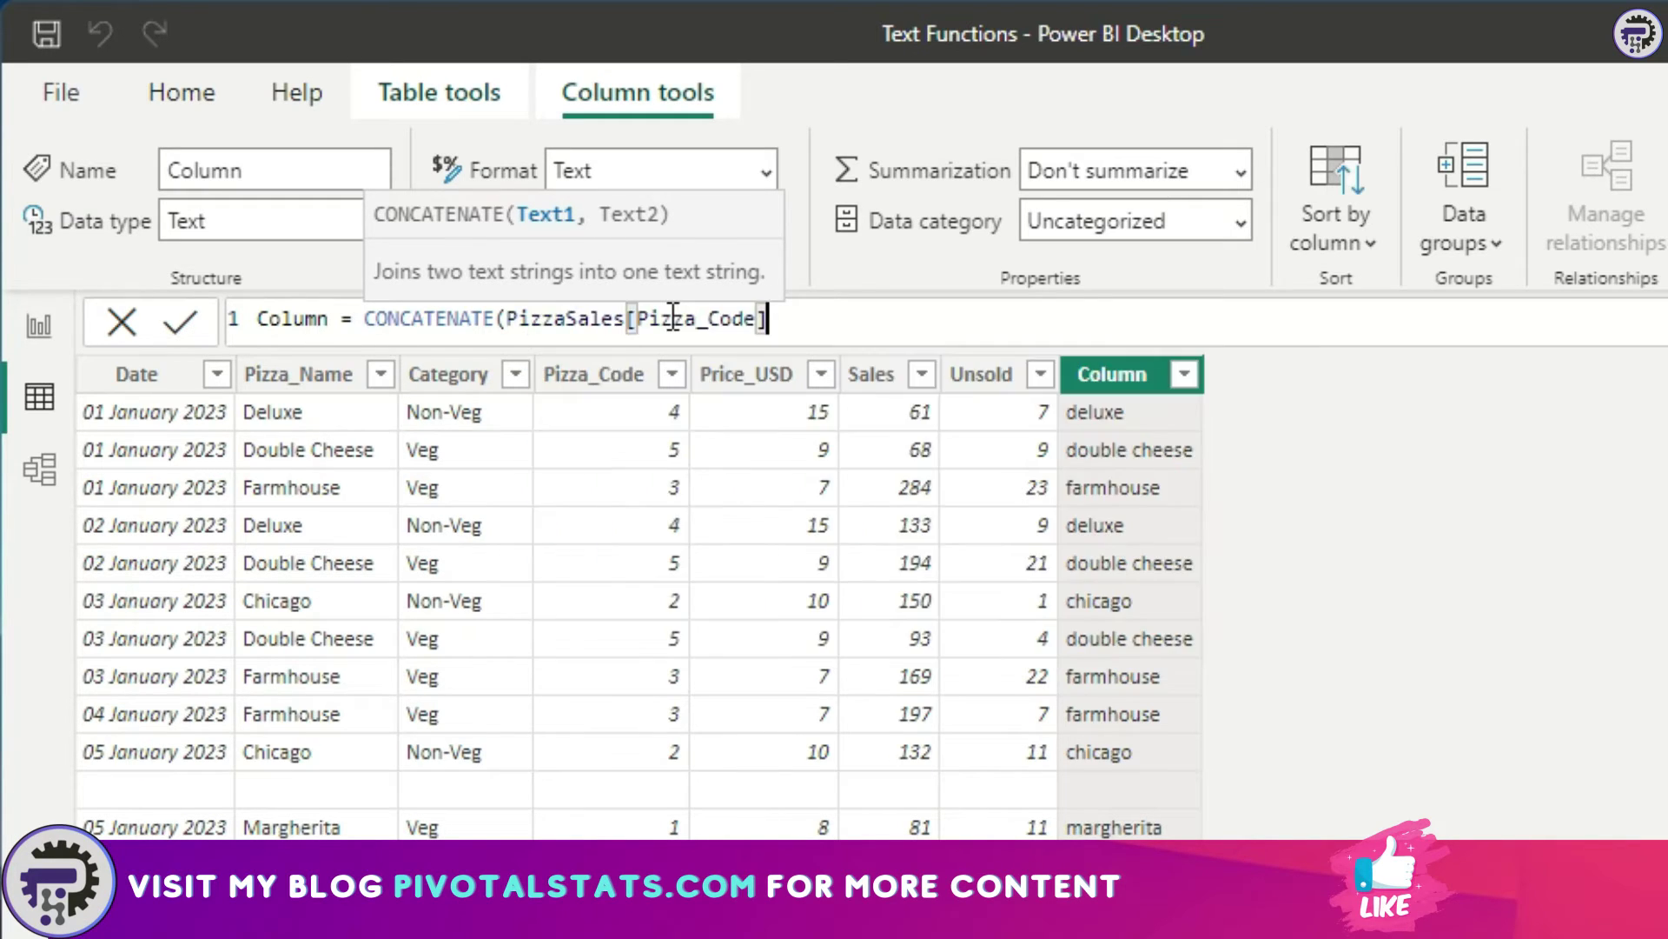
# - Add PizzaSales[Pizza_Name] as the second CONCATENATE argument, close the function and commit the formula
pyautogui.write(',')
pyautogui.write('piz')
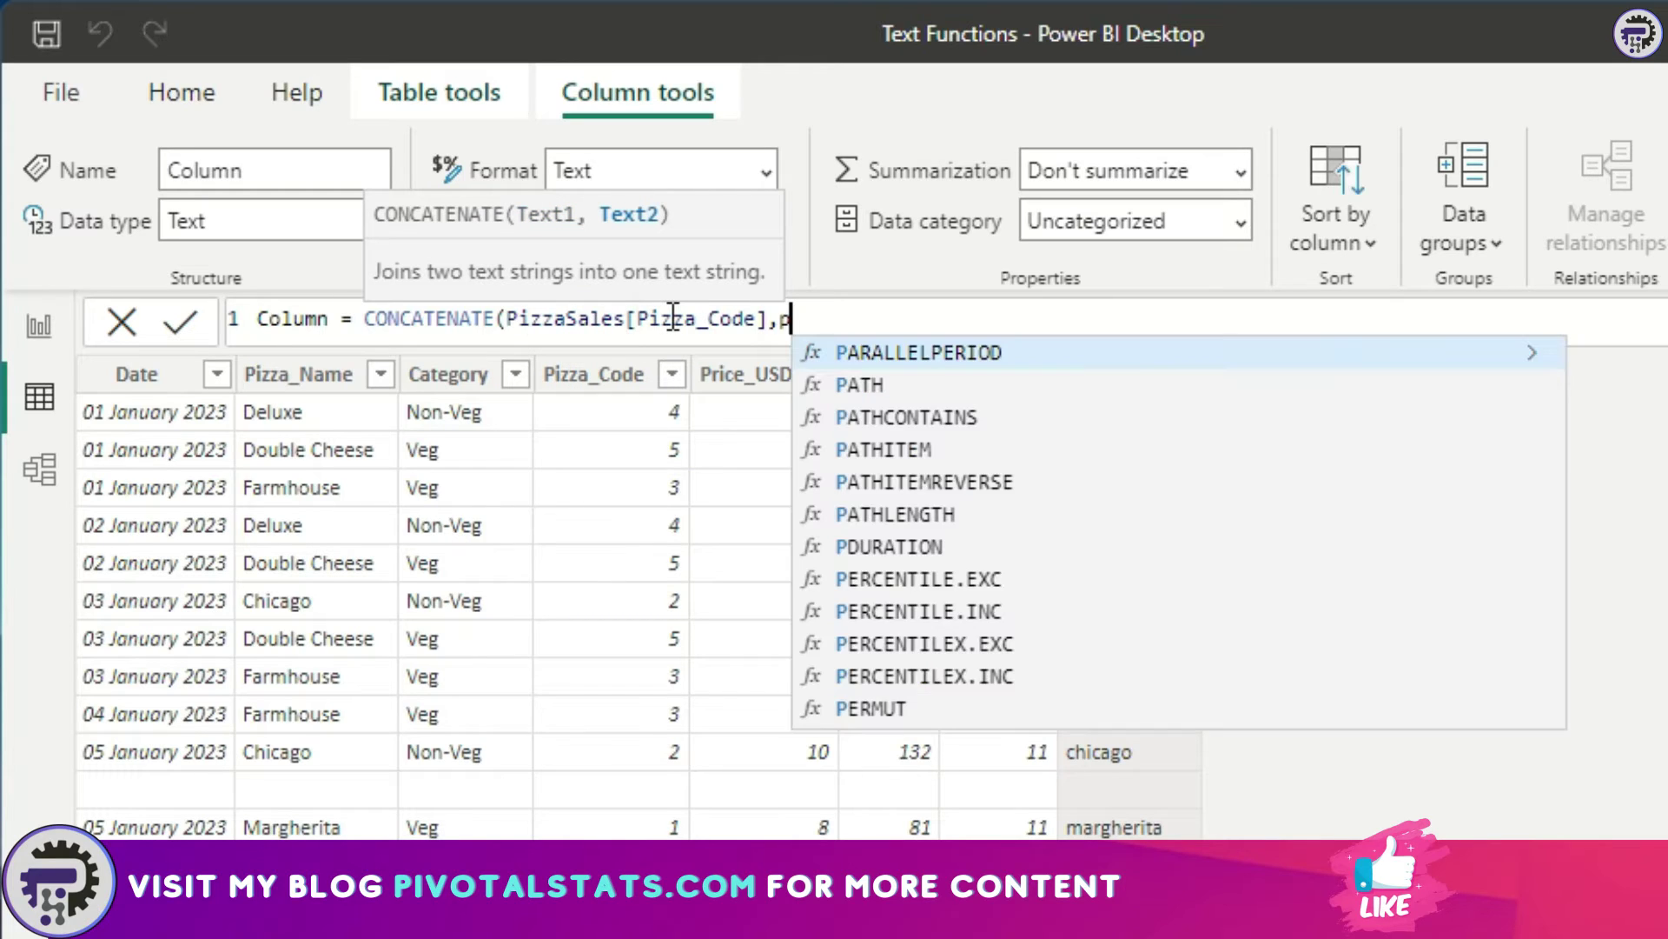
pyautogui.press('Down')
pyautogui.press('Down')
pyautogui.press('Down')
pyautogui.press('Down')
pyautogui.press('Tab')
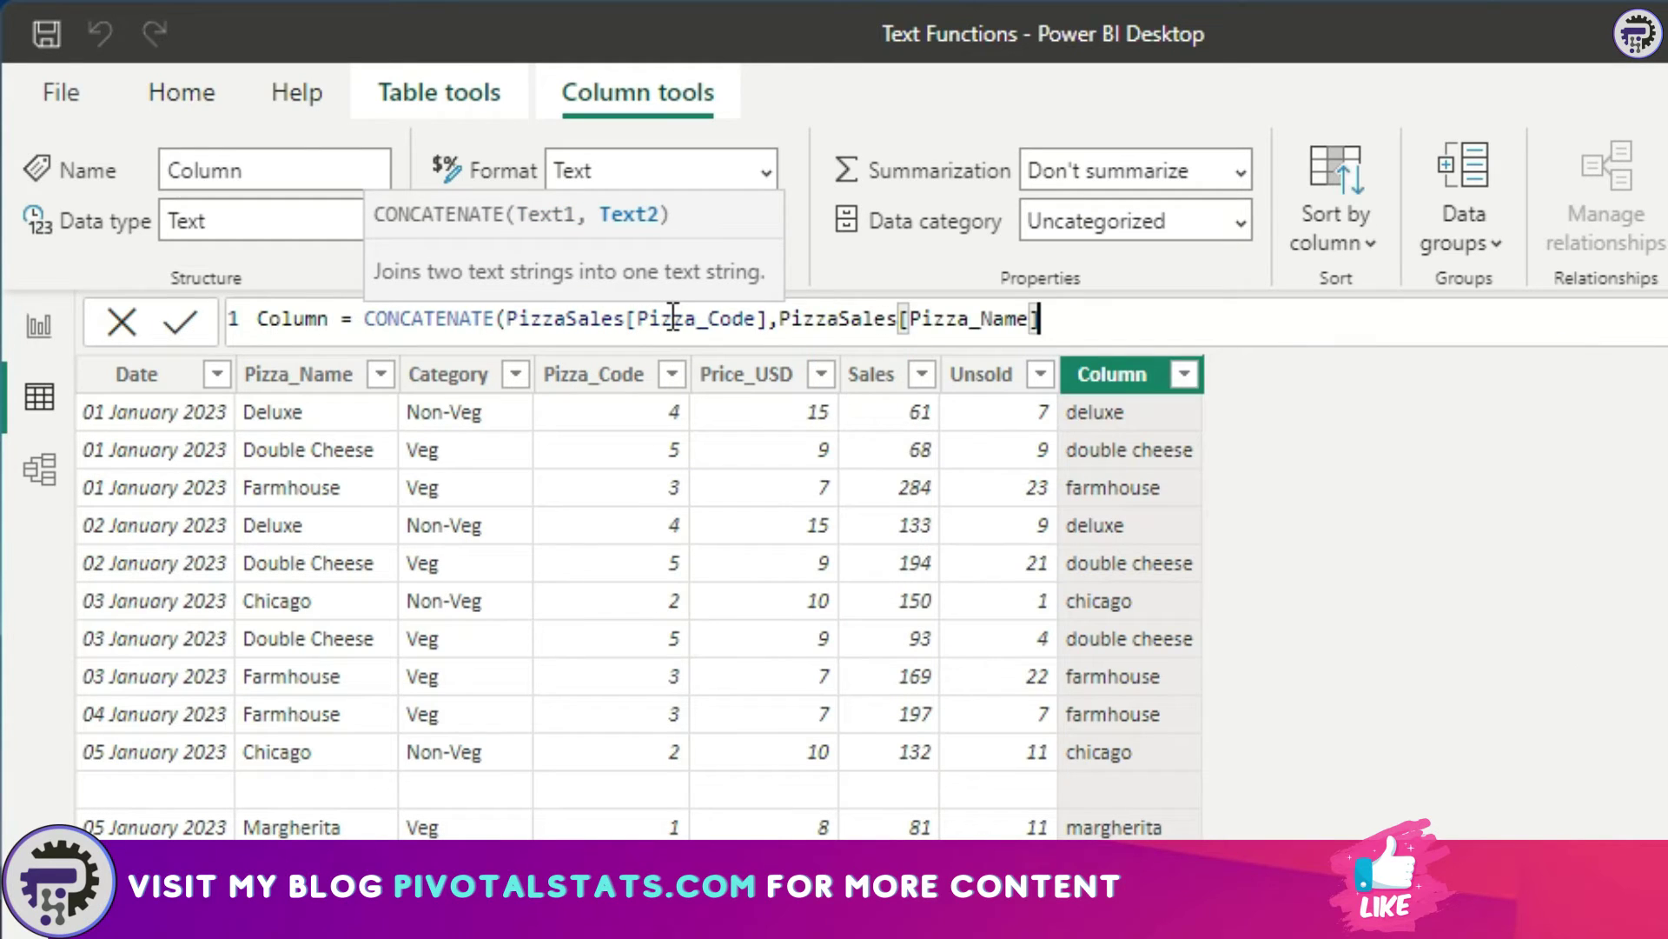
pyautogui.write(')')
pyautogui.press('Return')
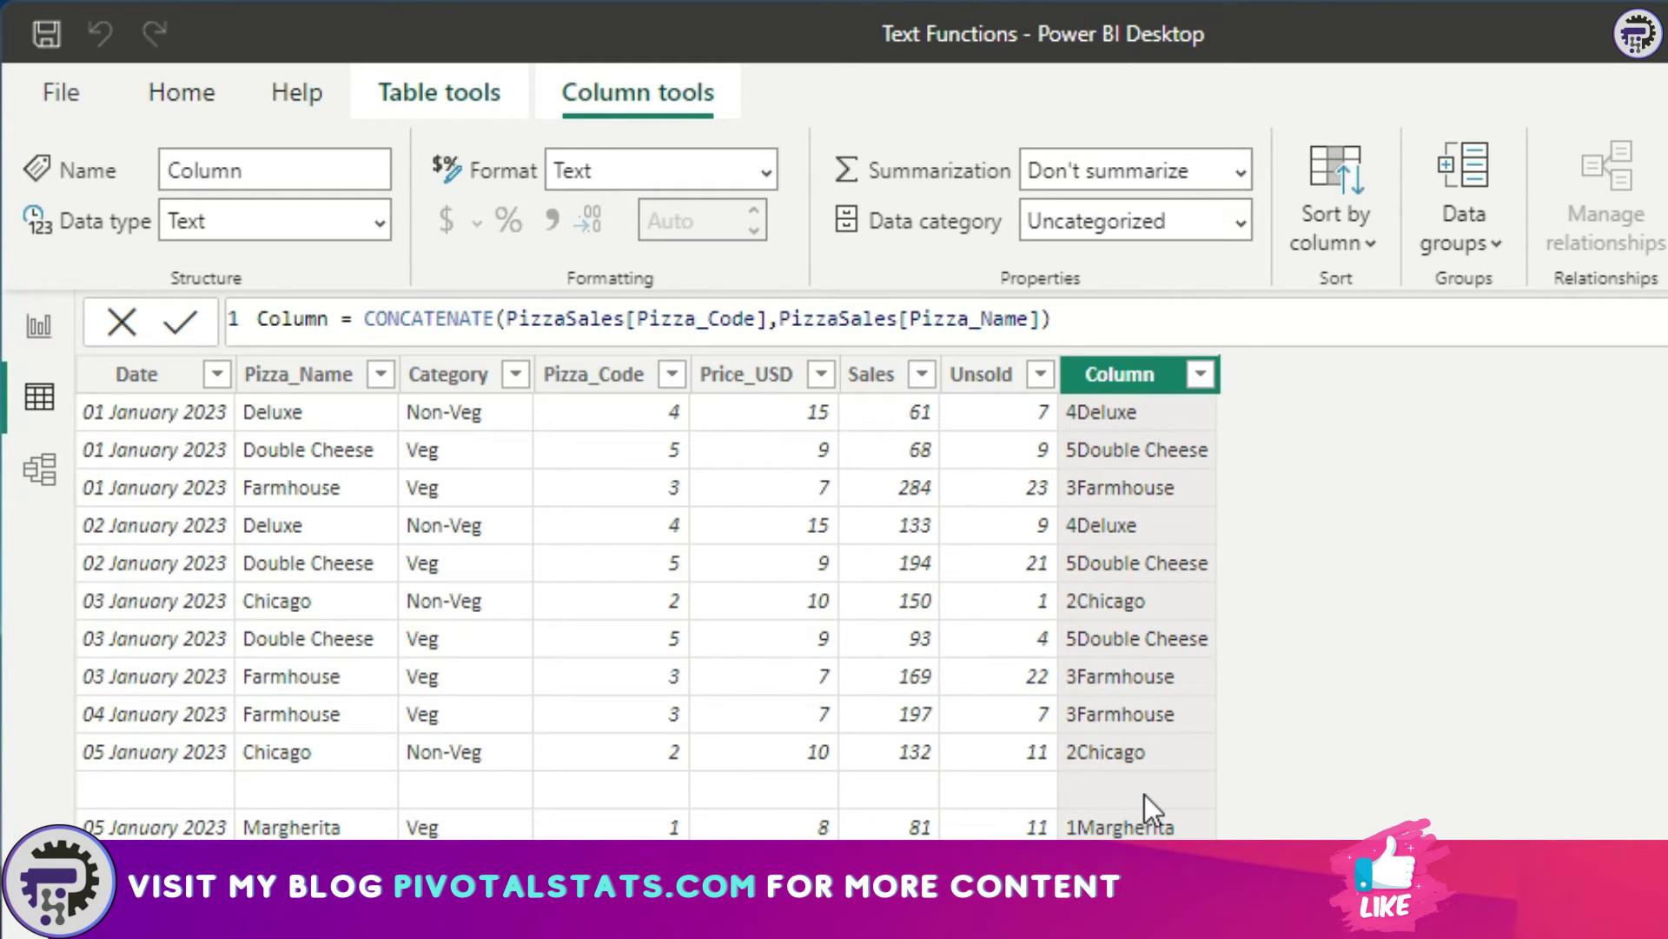
# - Replace the whole CONCATENATE expression with a reference to PizzaSales[Pizza_Code]
pyautogui.moveTo(1112, 315); pyautogui.dragTo(520, 321)
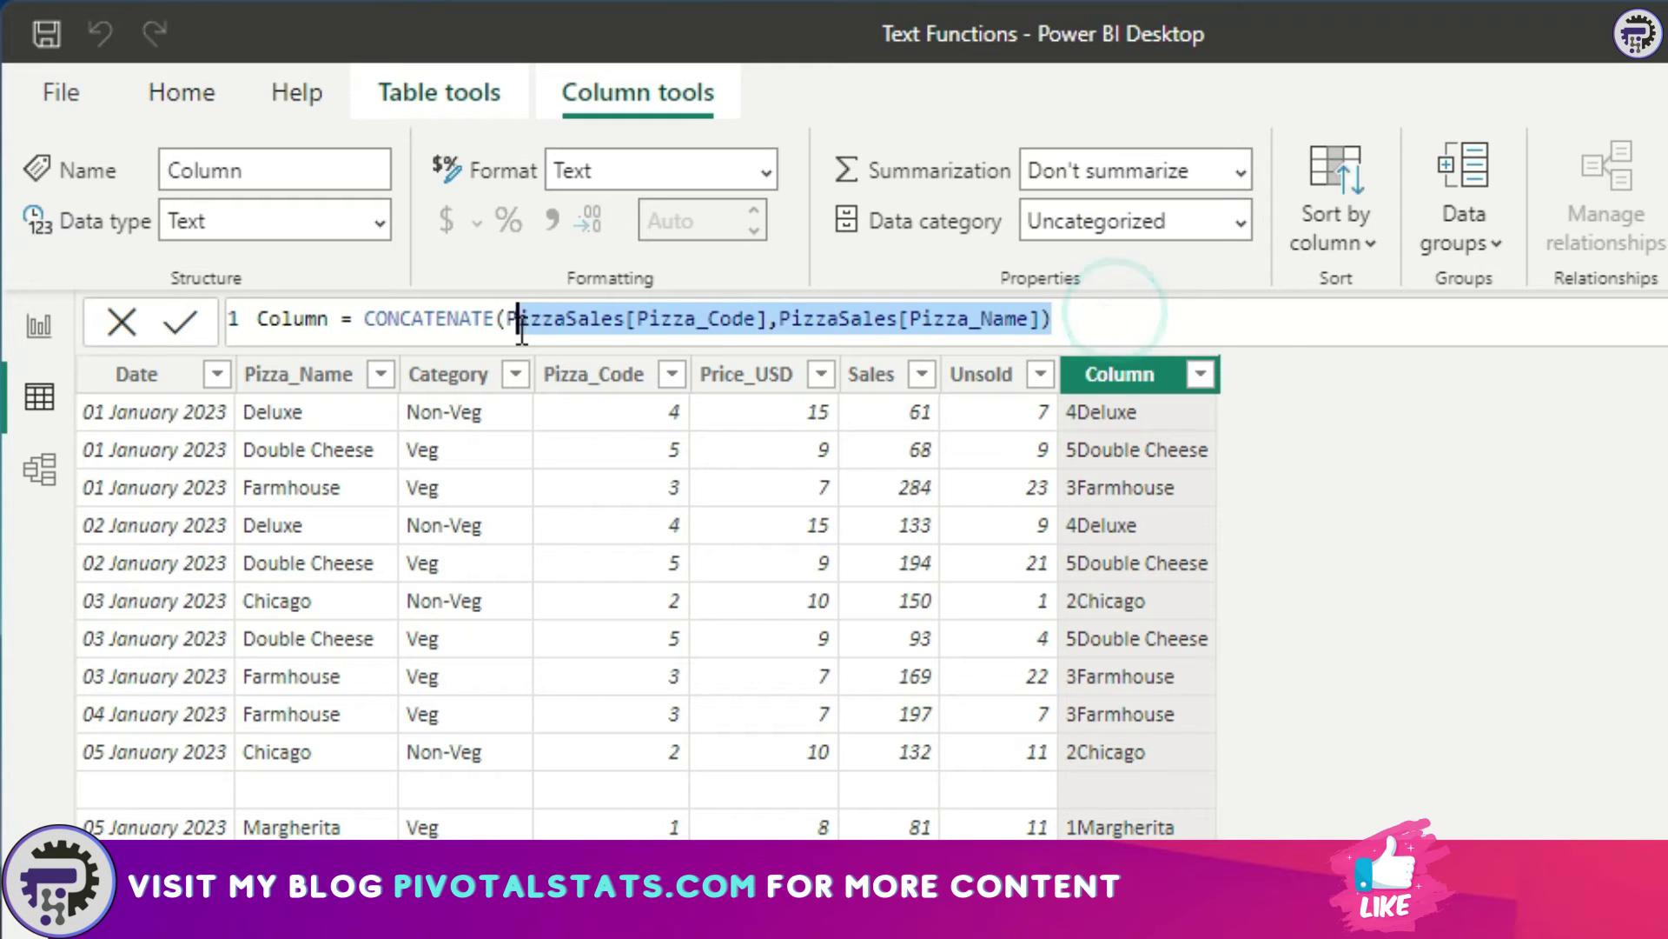
pyautogui.write('P')
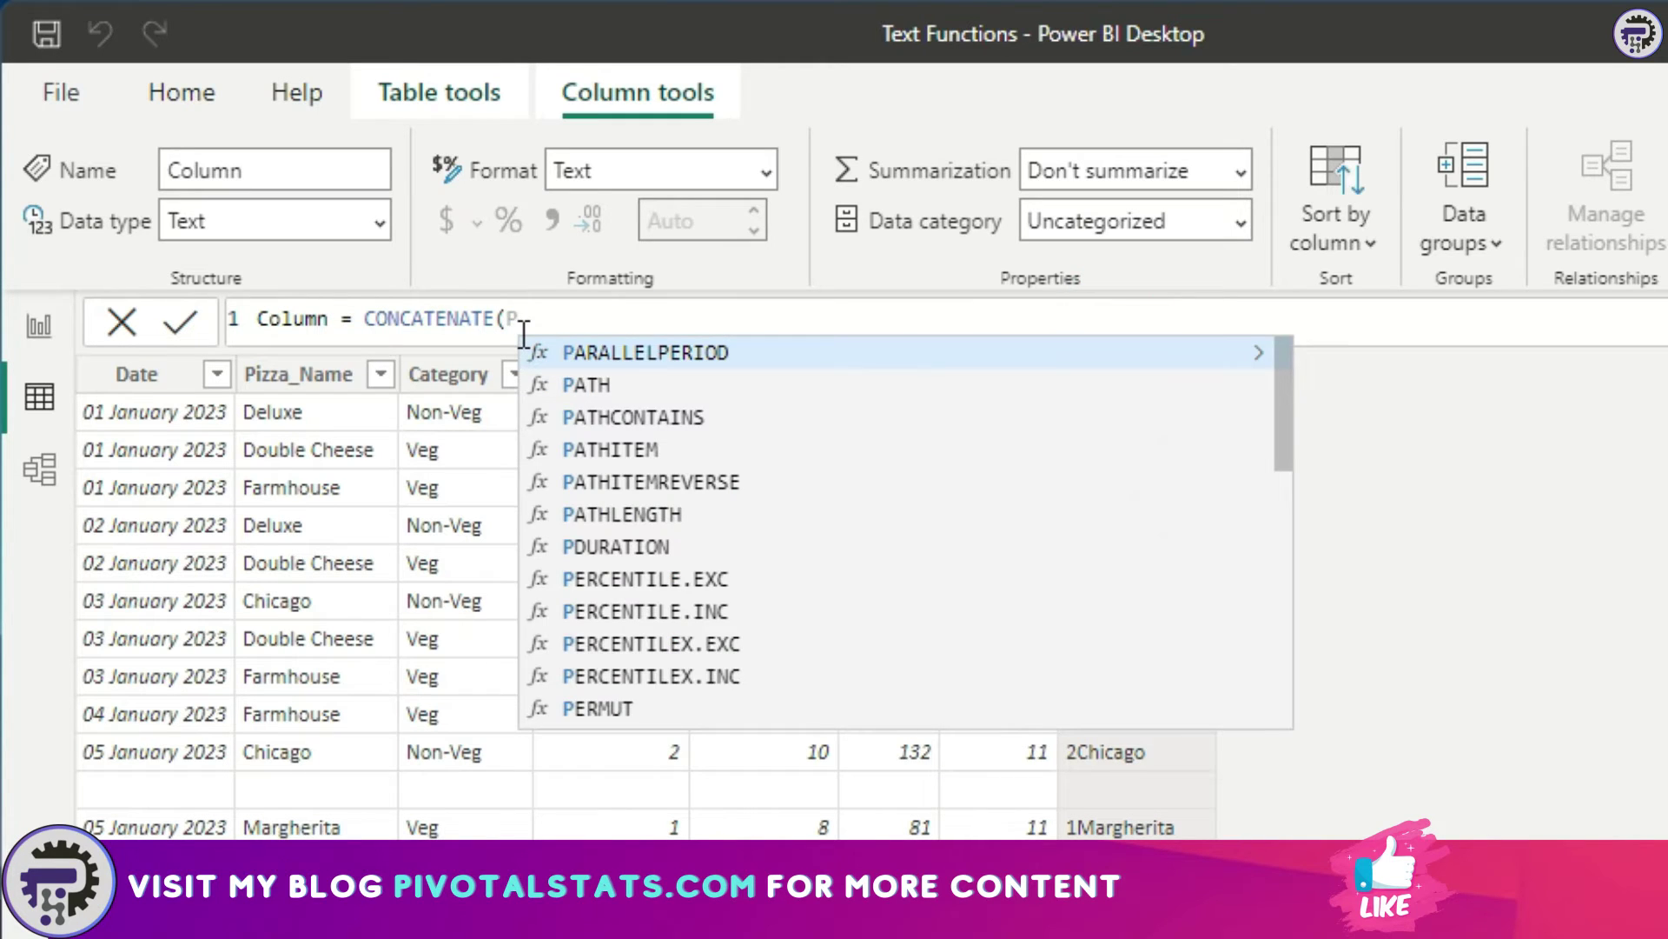
pyautogui.press('BackSpace')
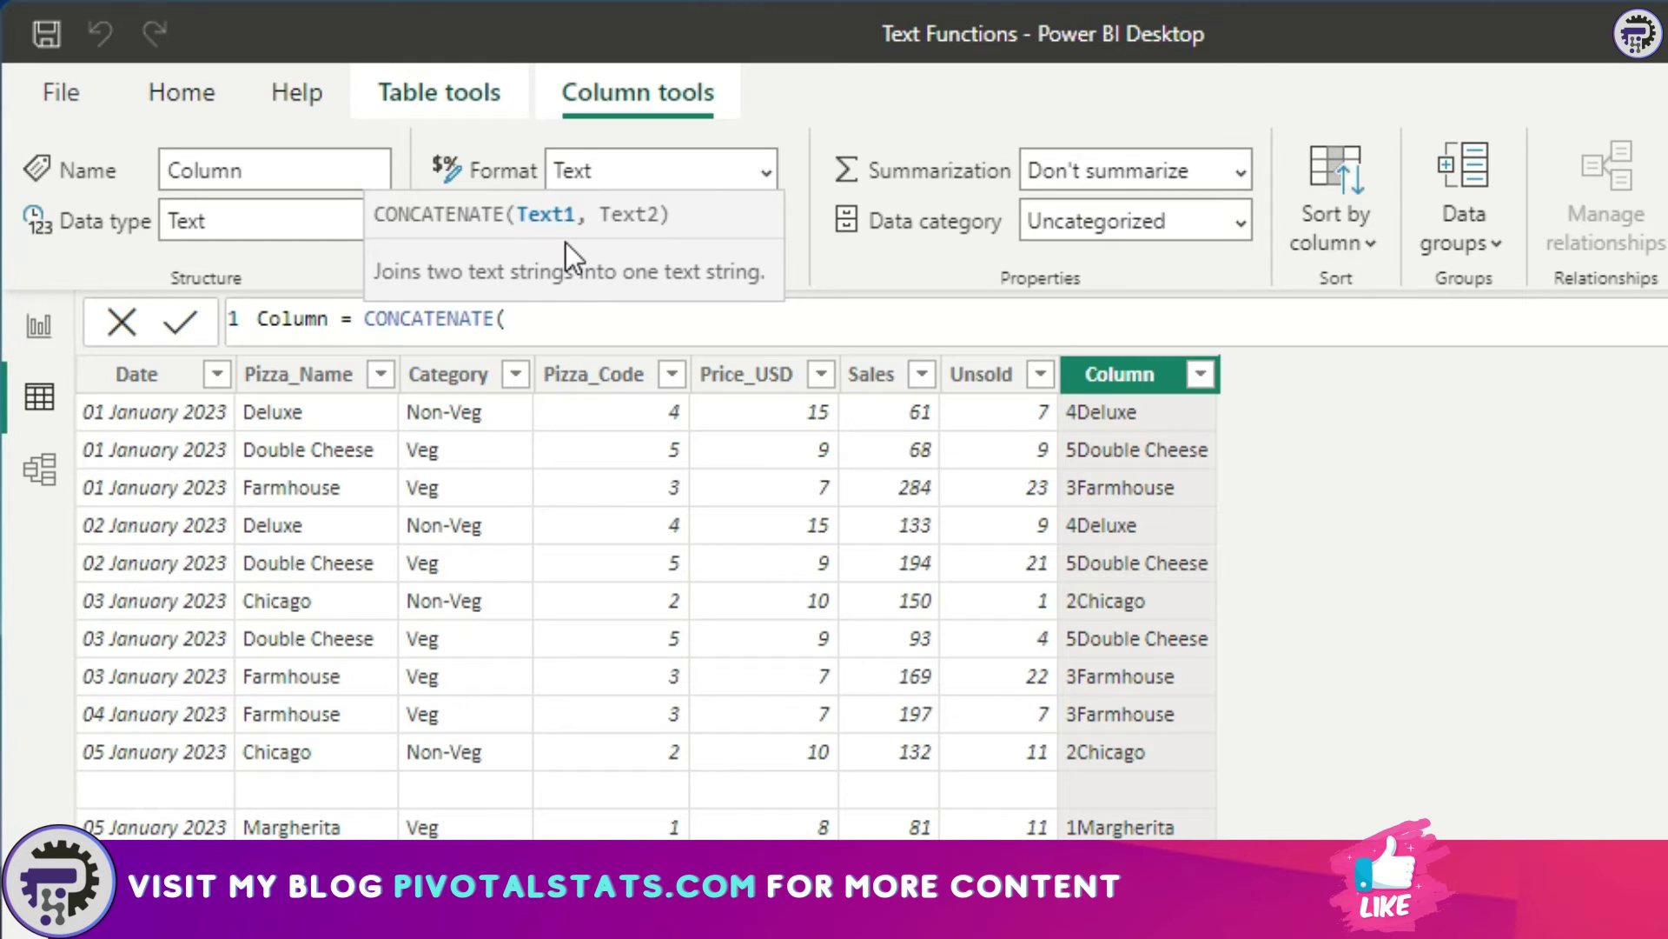
pyautogui.moveTo(548, 319); pyautogui.dragTo(363, 319)
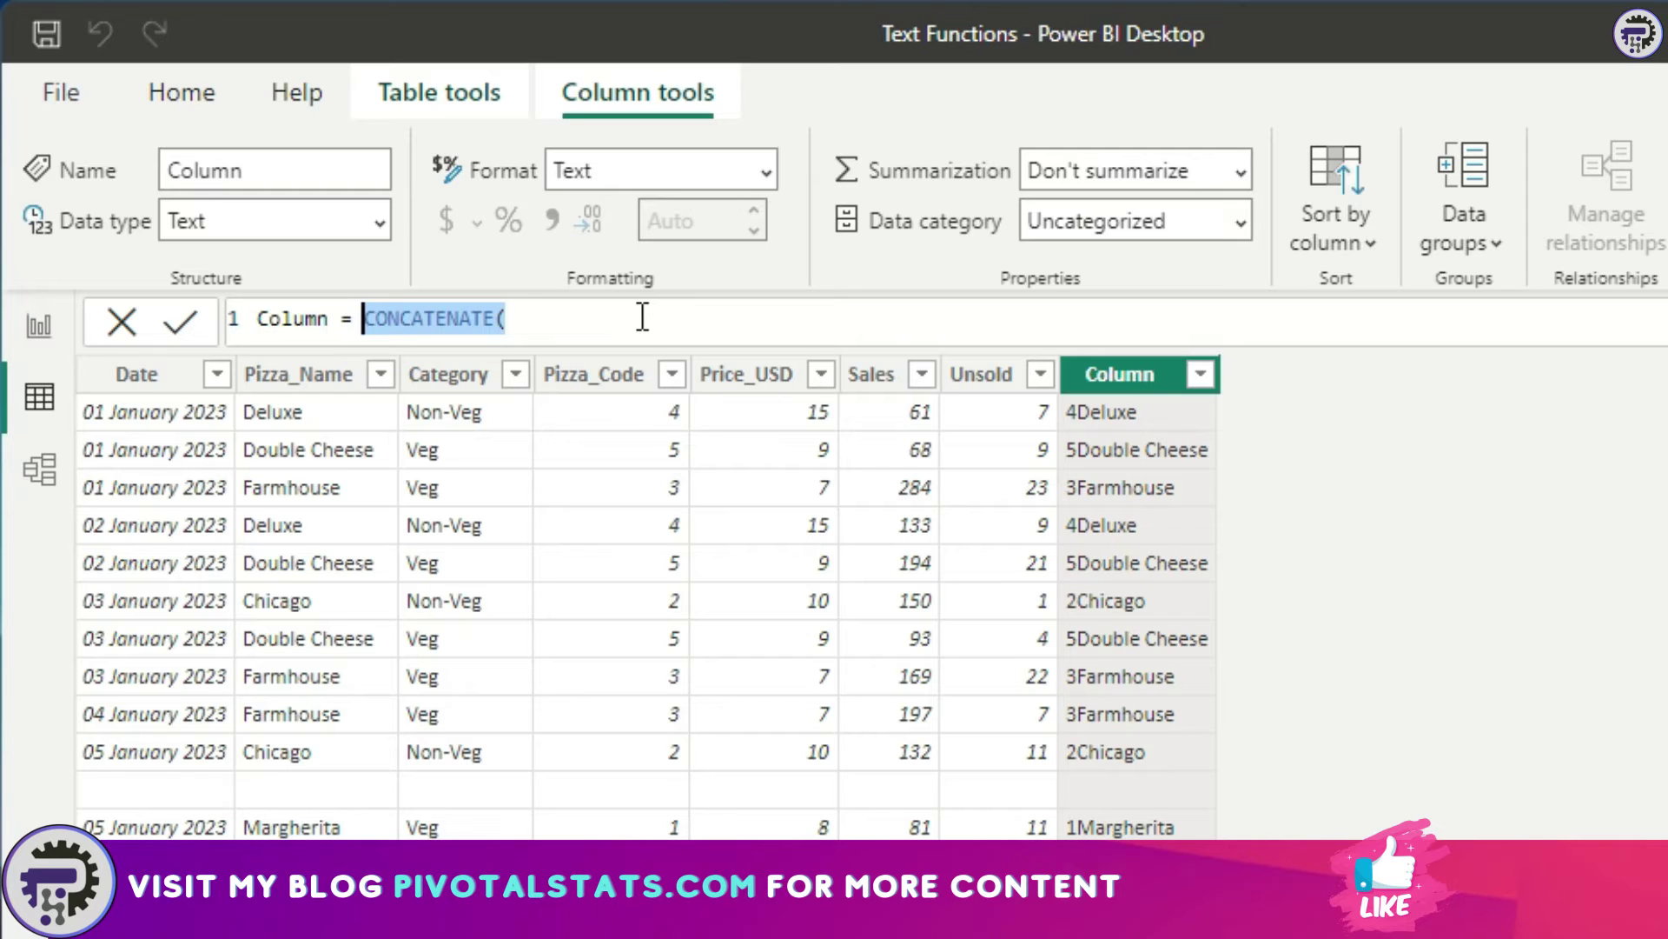
pyautogui.write('piz')
pyautogui.press('Down')
pyautogui.press('Down')
pyautogui.press('Down')
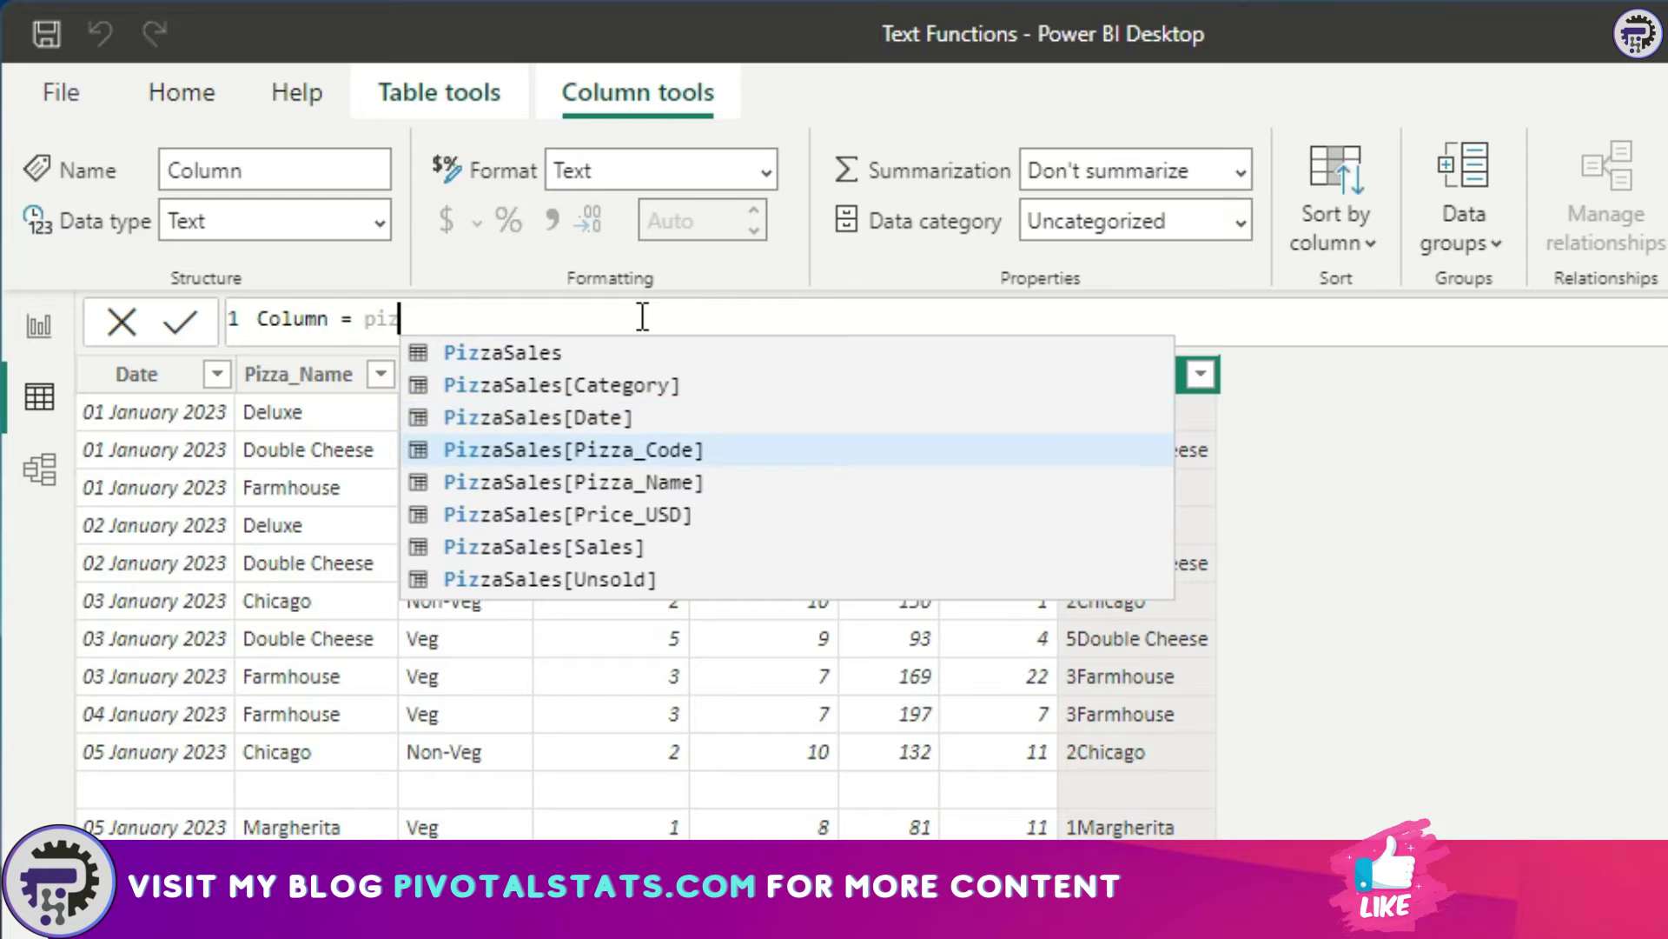
pyautogui.press('Tab')
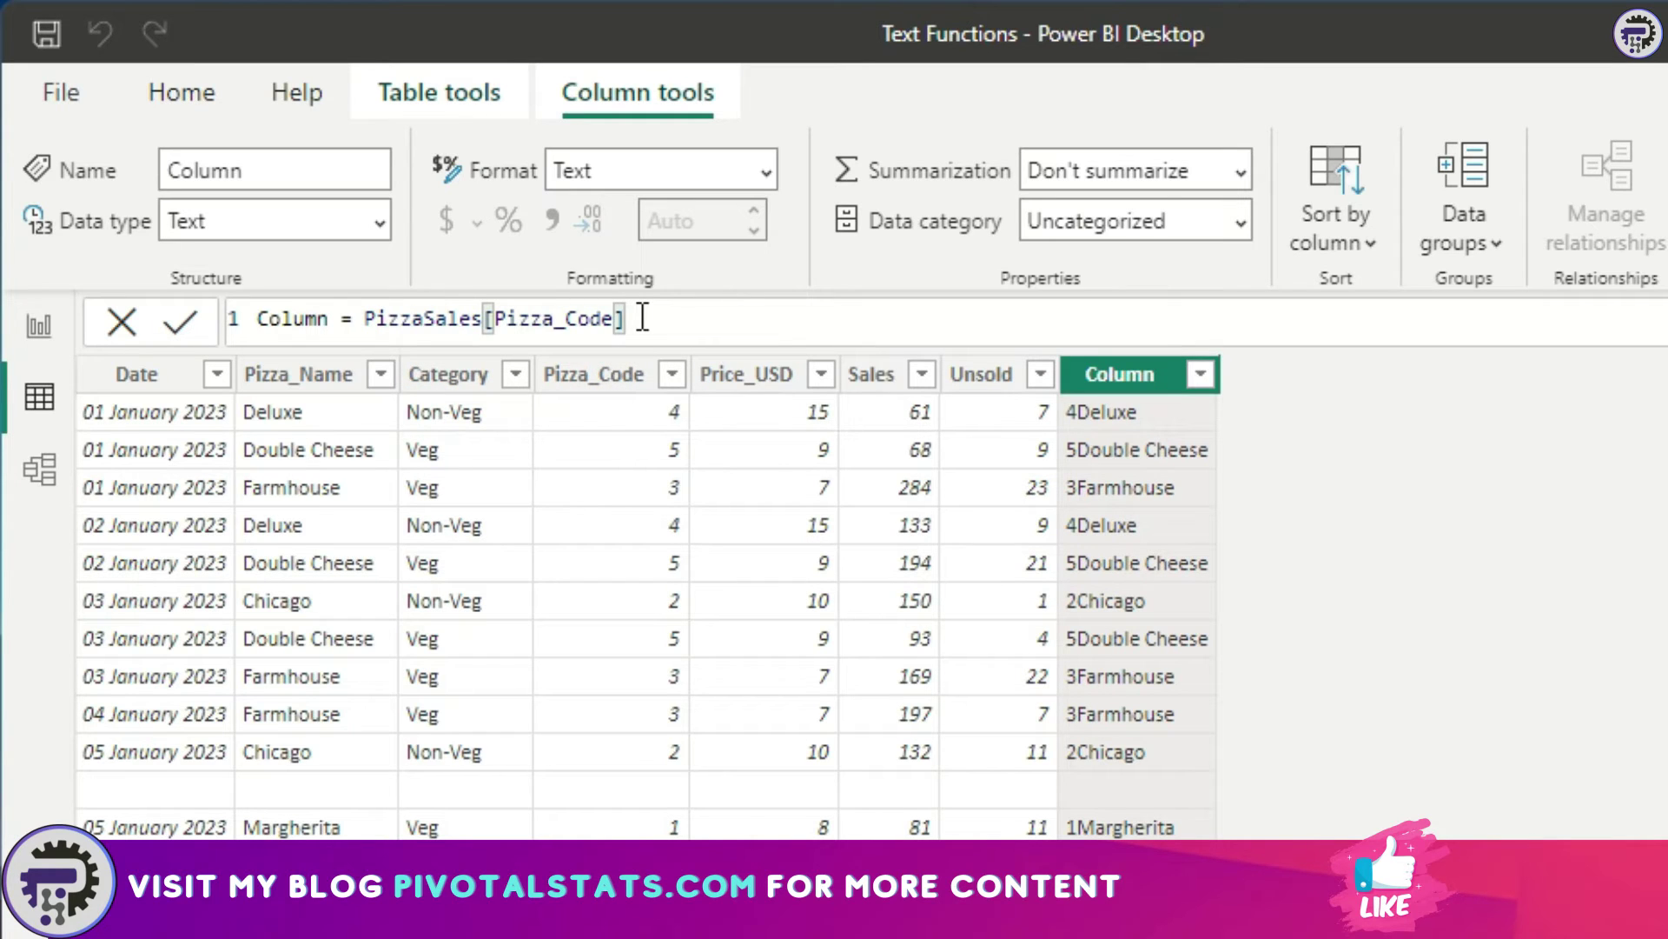
# - Join PizzaSales[Pizza_Name] to the expression with the & operator
pyautogui.write('& pi')
pyautogui.press('Down')
pyautogui.press('Down')
pyautogui.press('Down')
pyautogui.press('Down')
pyautogui.press('Down')
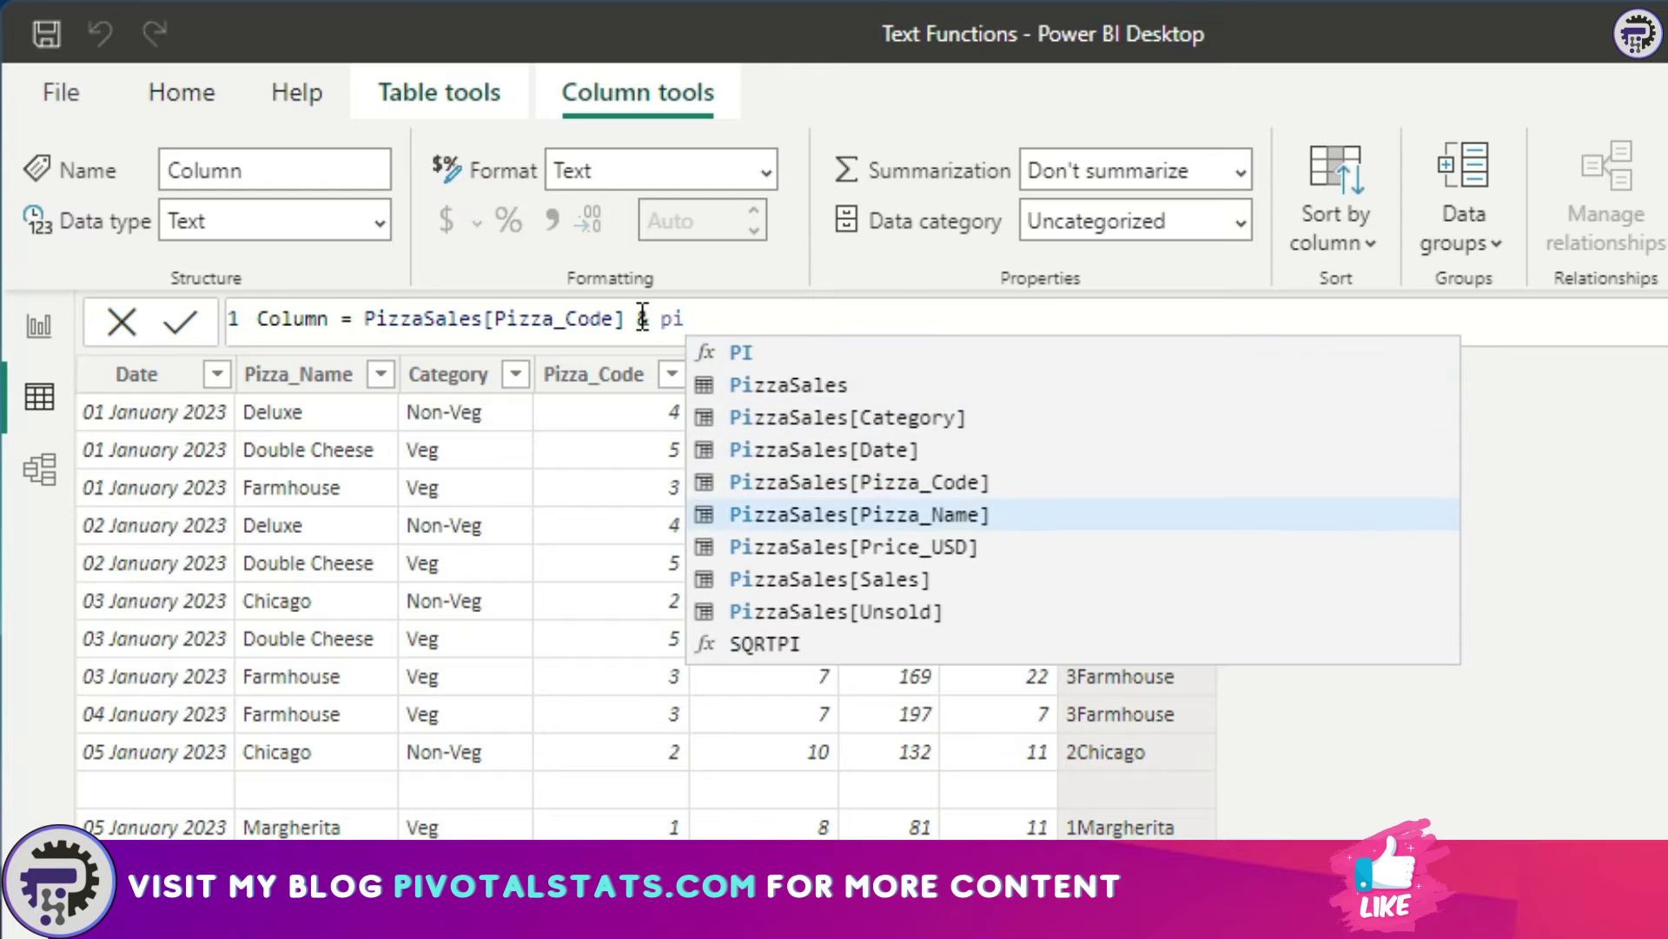
pyautogui.press('Tab')
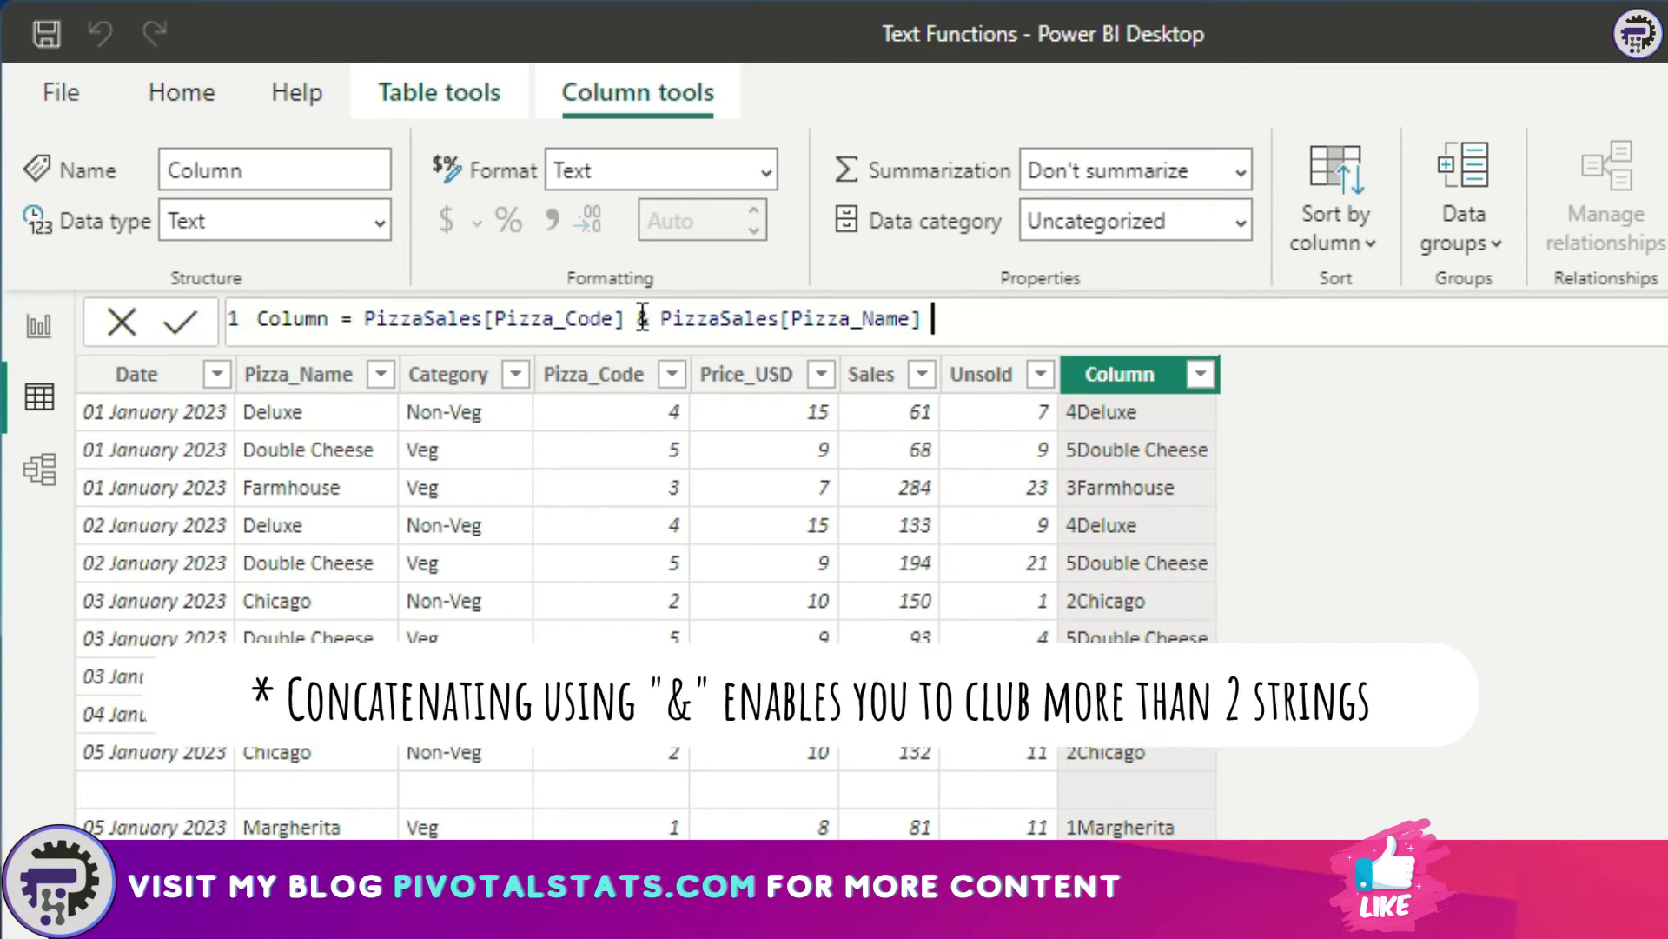
# - Append PizzaSales[Category] to the expression with another & operator and commit the formula
pyautogui.write('& ')
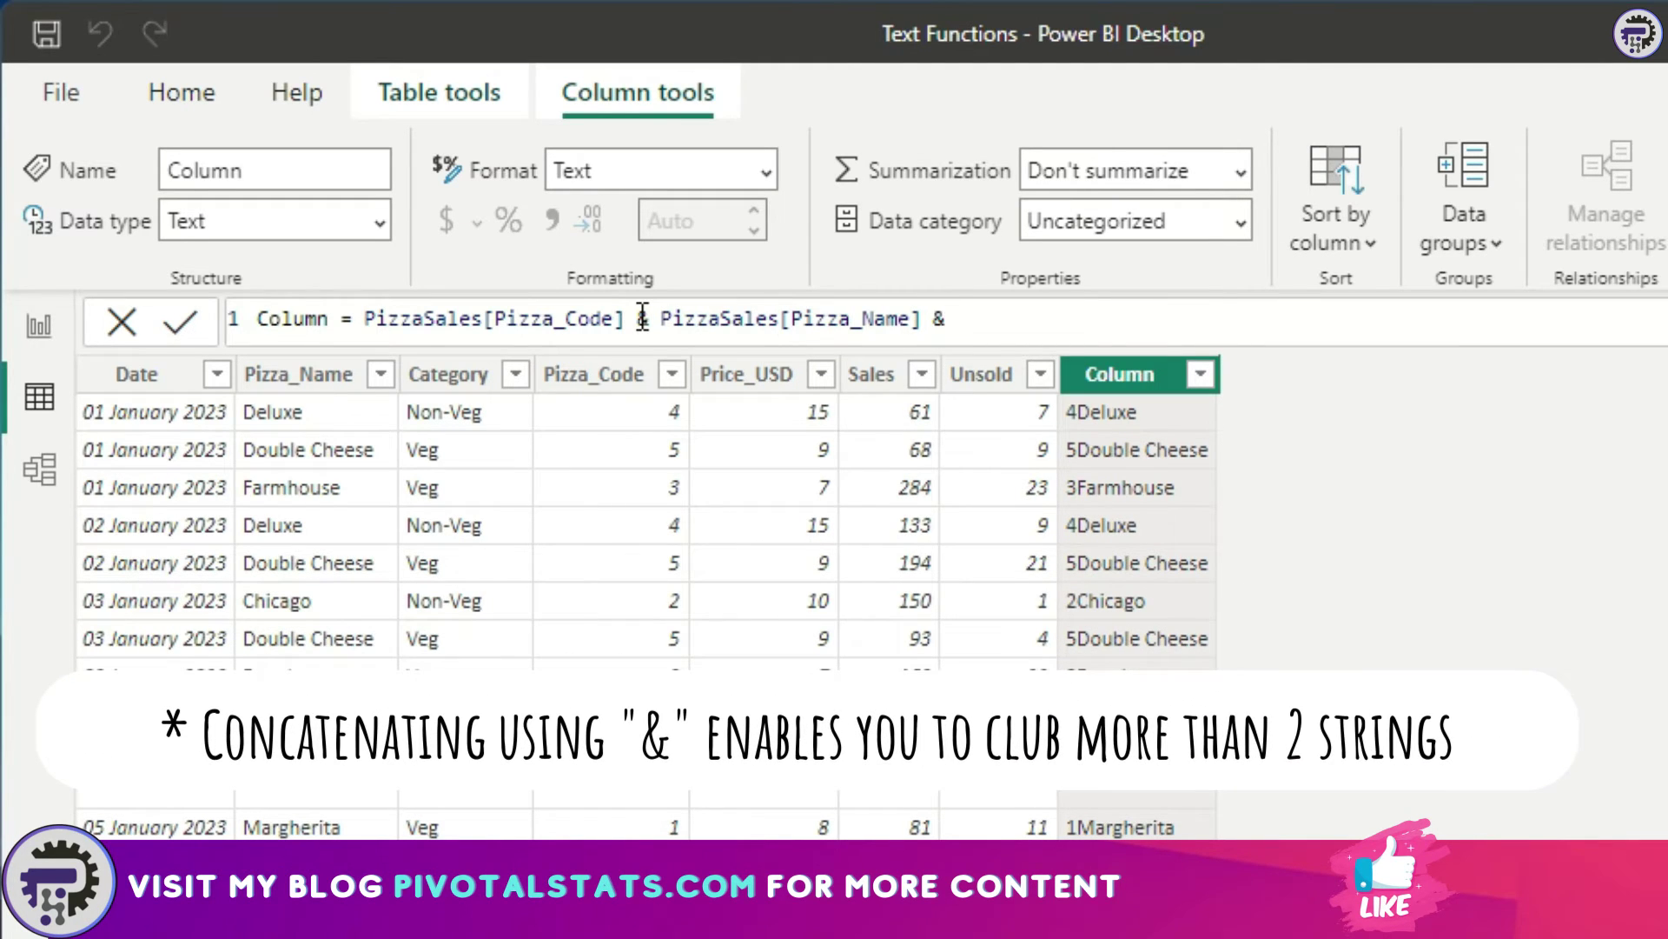
pyautogui.write('cate')
pyautogui.press('Tab')
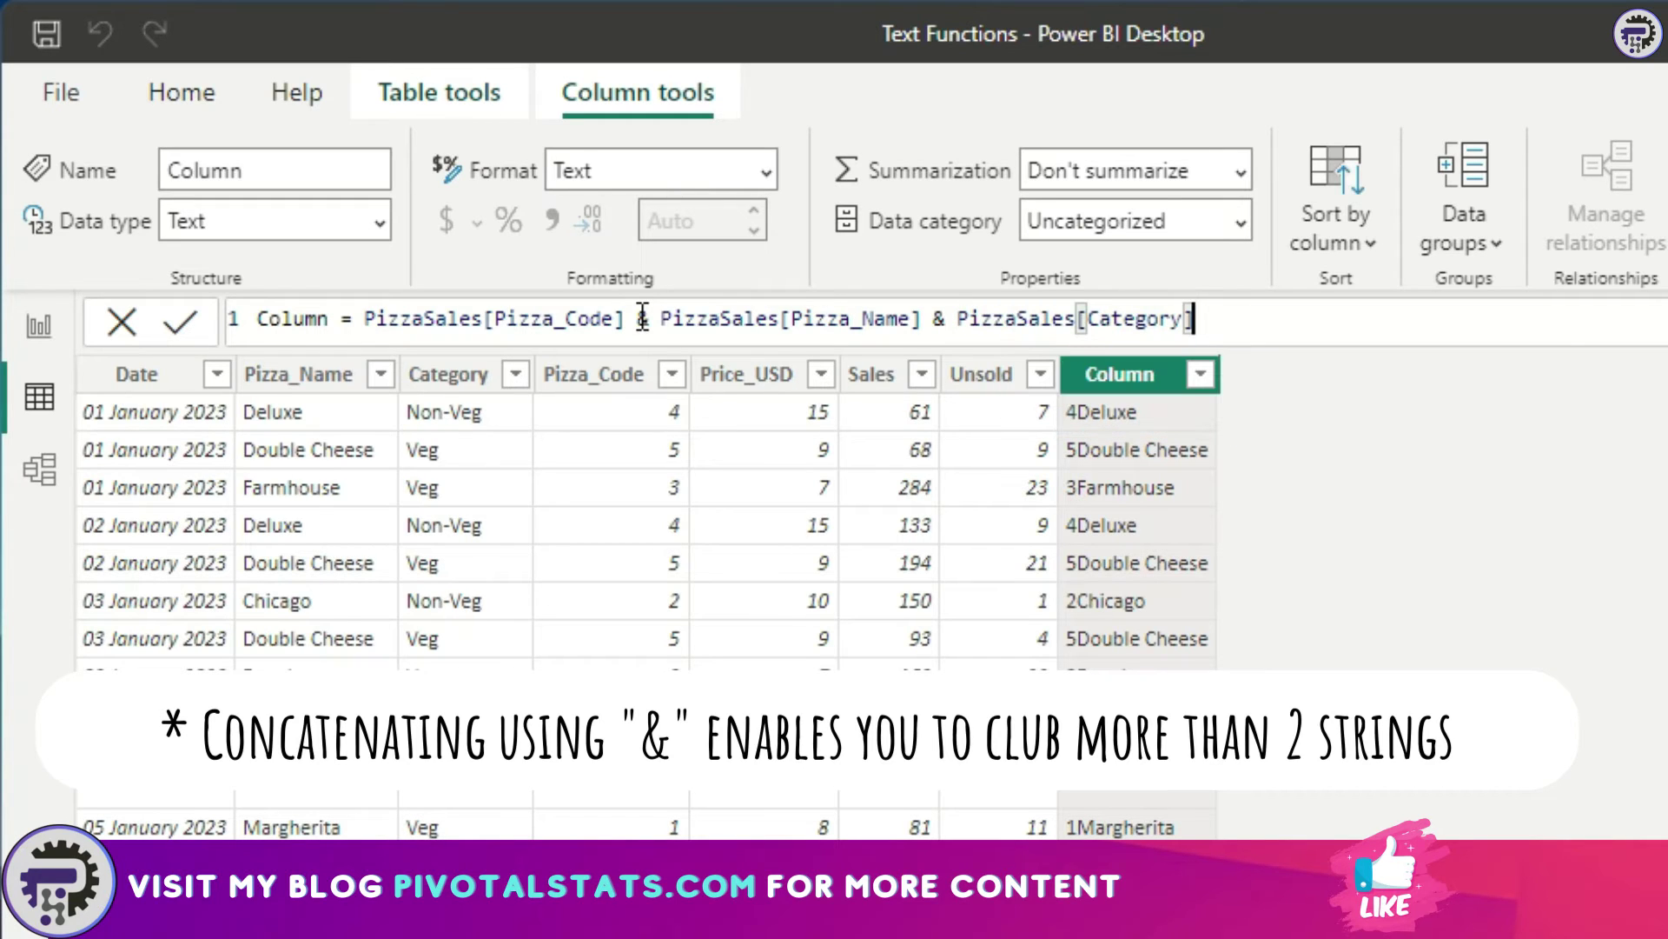
pyautogui.press('Return')
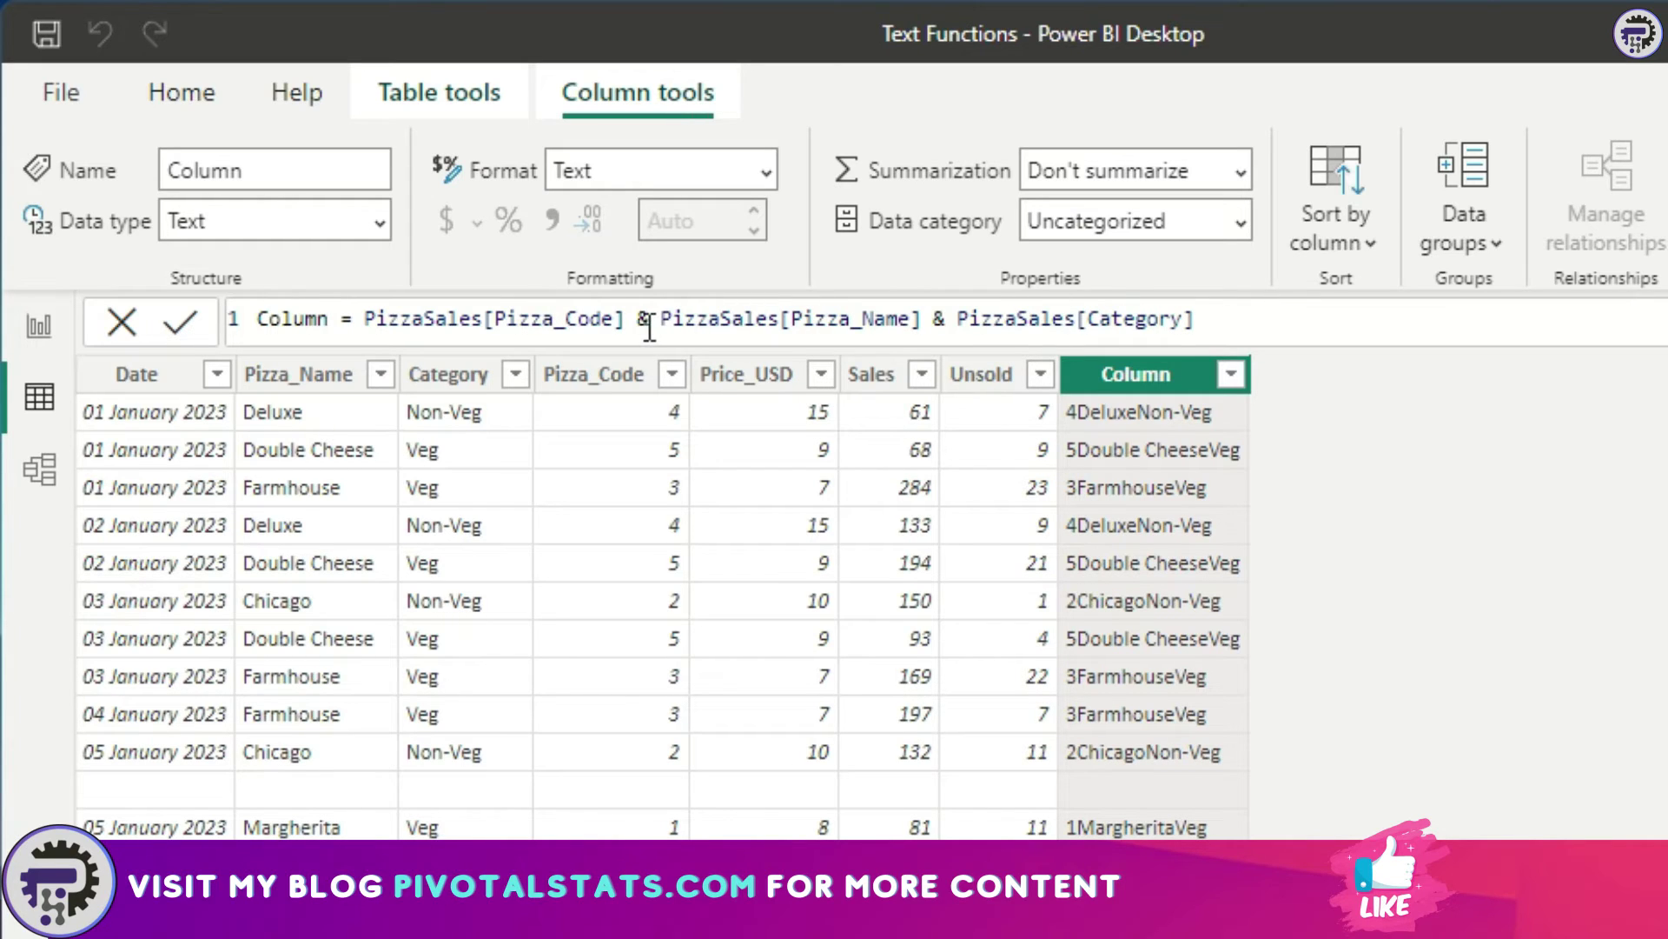
# - Insert a quoted space " " joined with an extra & between PizzaSales[Pizza_Code] and PizzaSales[Pizza_Name] in the formula
pyautogui.click(1302, 323)
pyautogui.click(660, 318)
pyautogui.write('&')
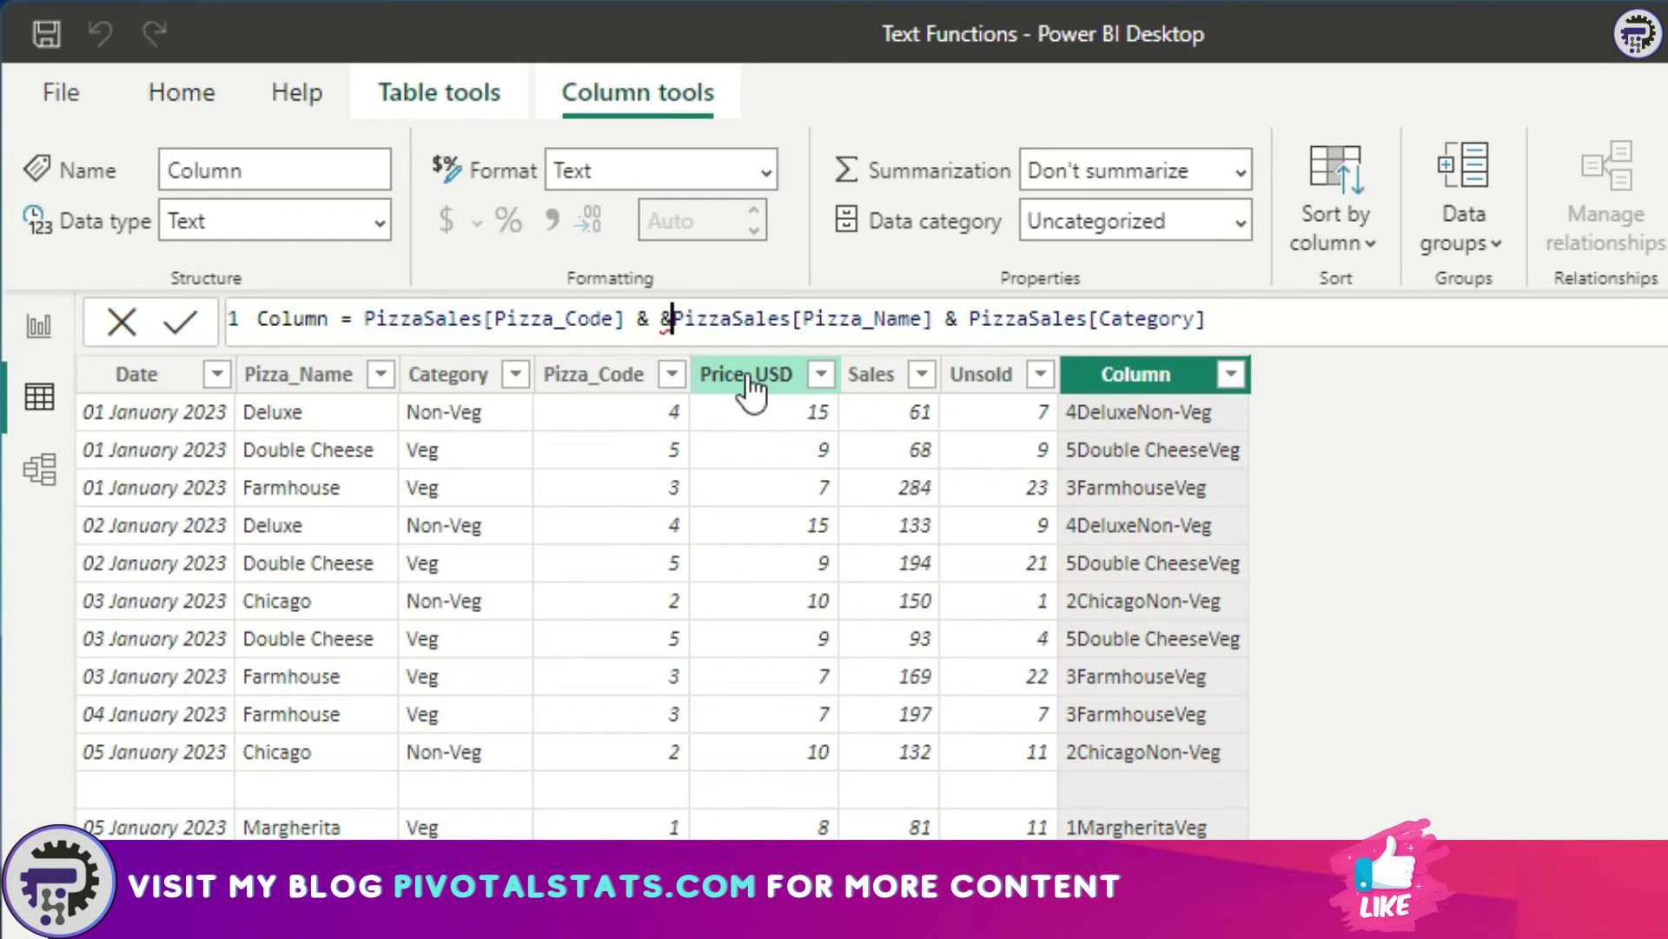
pyautogui.press('Left')
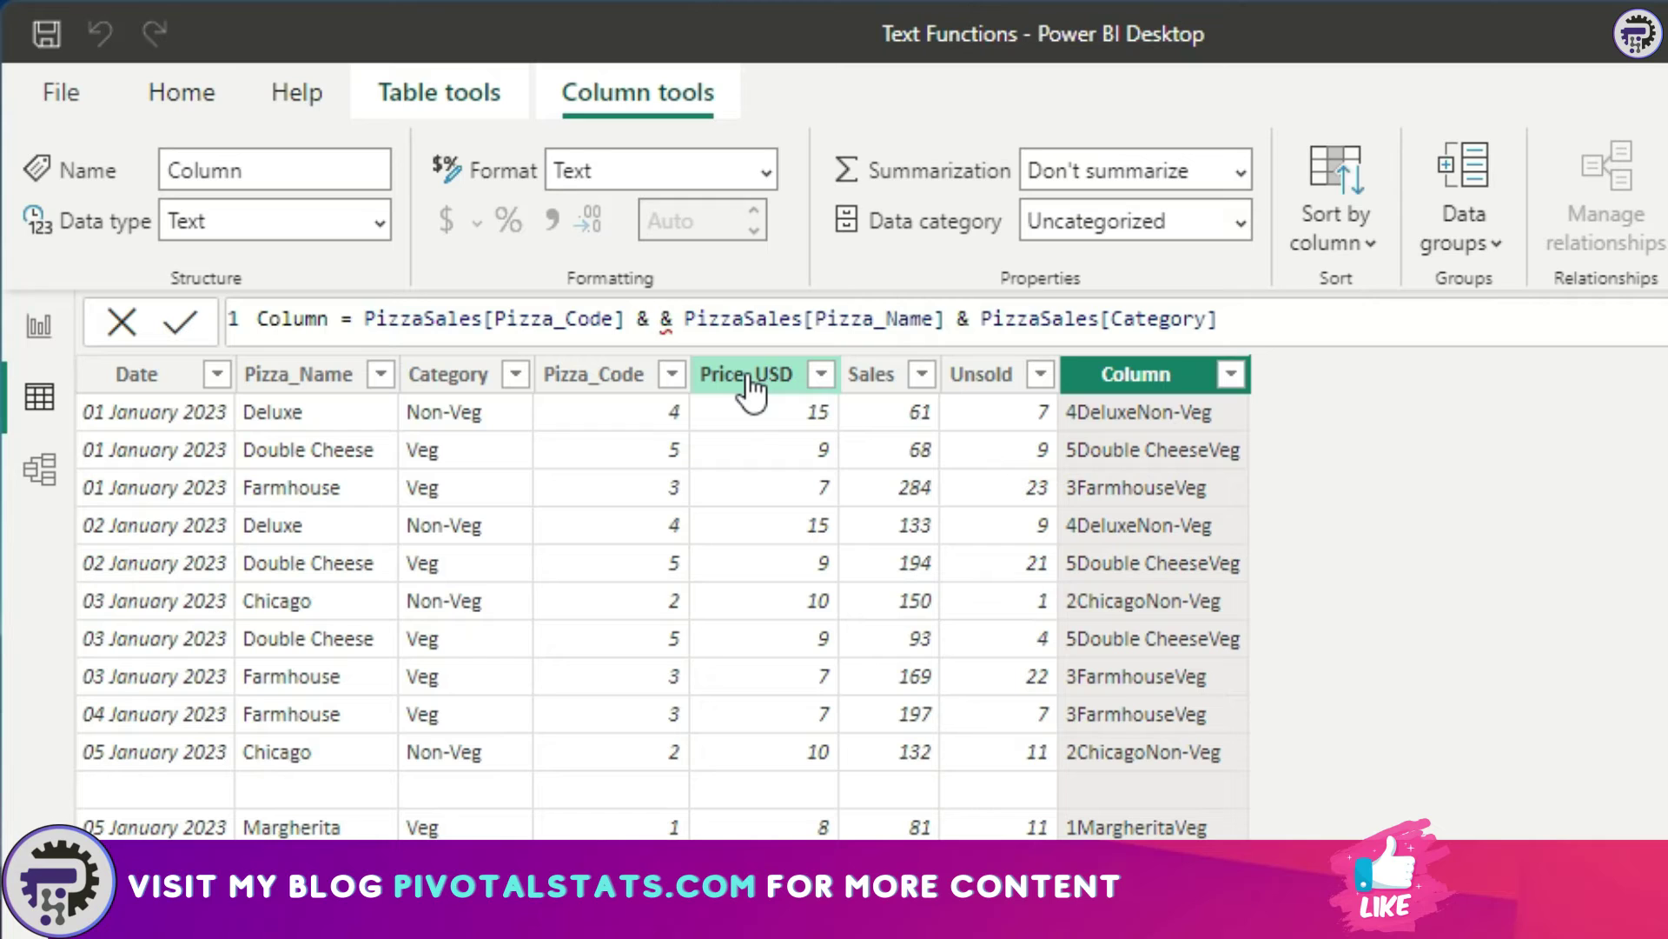
pyautogui.write('" "')
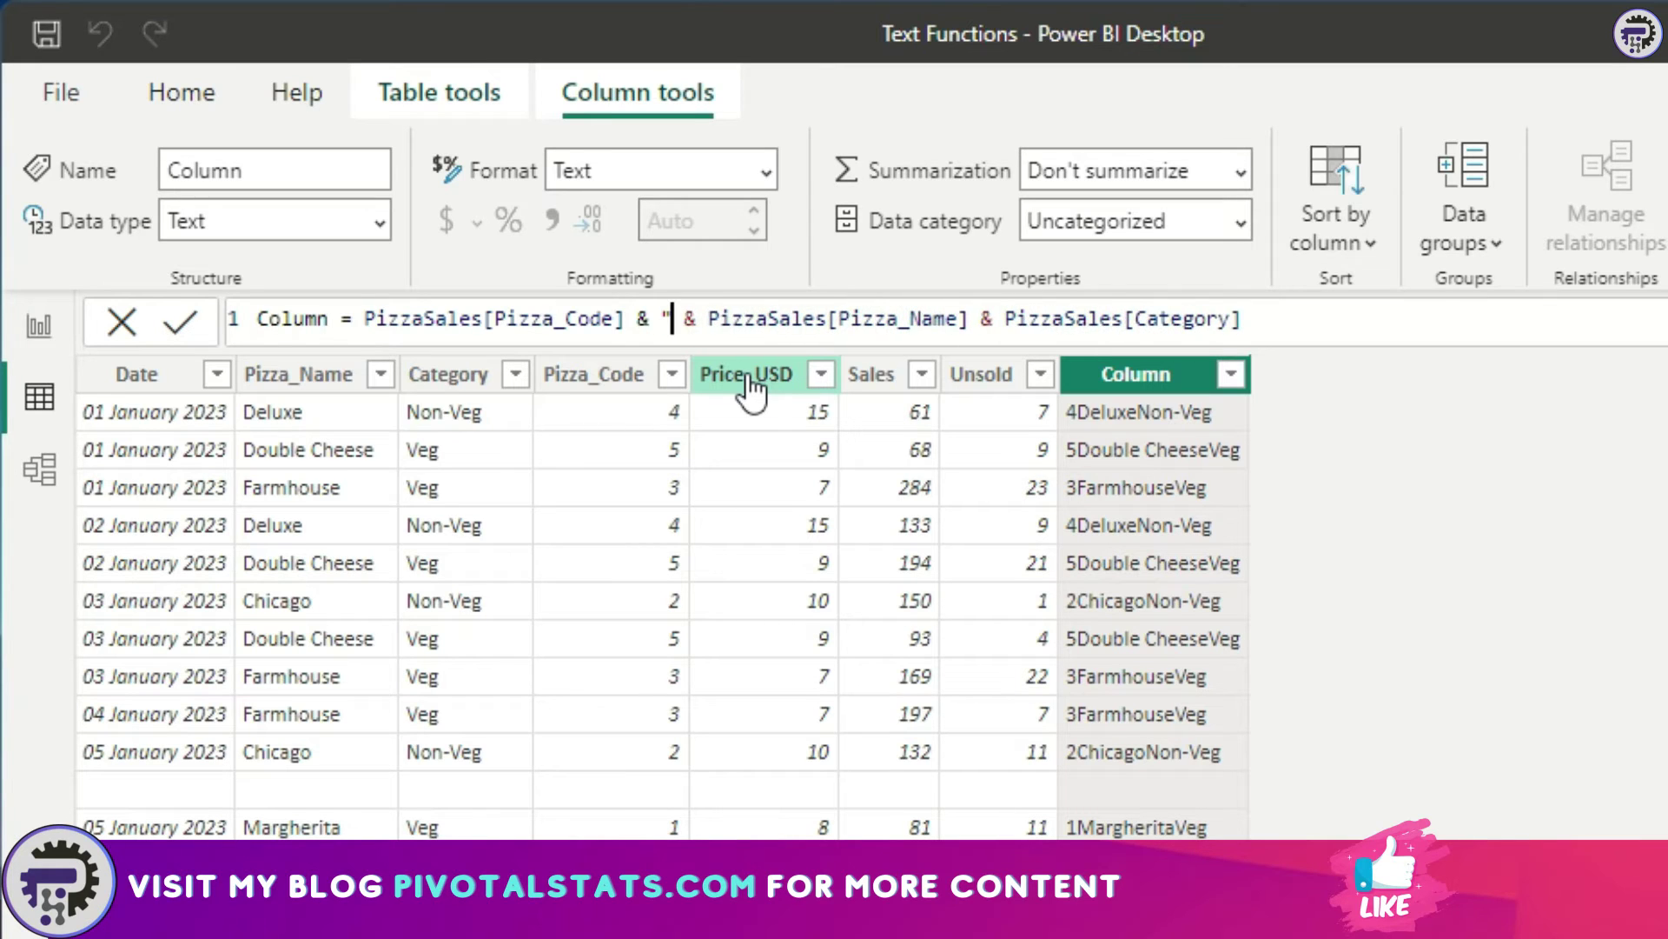
# - Change the separator between PizzaSales[Pizza_Code] and PizzaSales[Pizza_Name] to a hyphen "-"
pyautogui.press('Left')
pyautogui.press('Left')
pyautogui.press('Left')
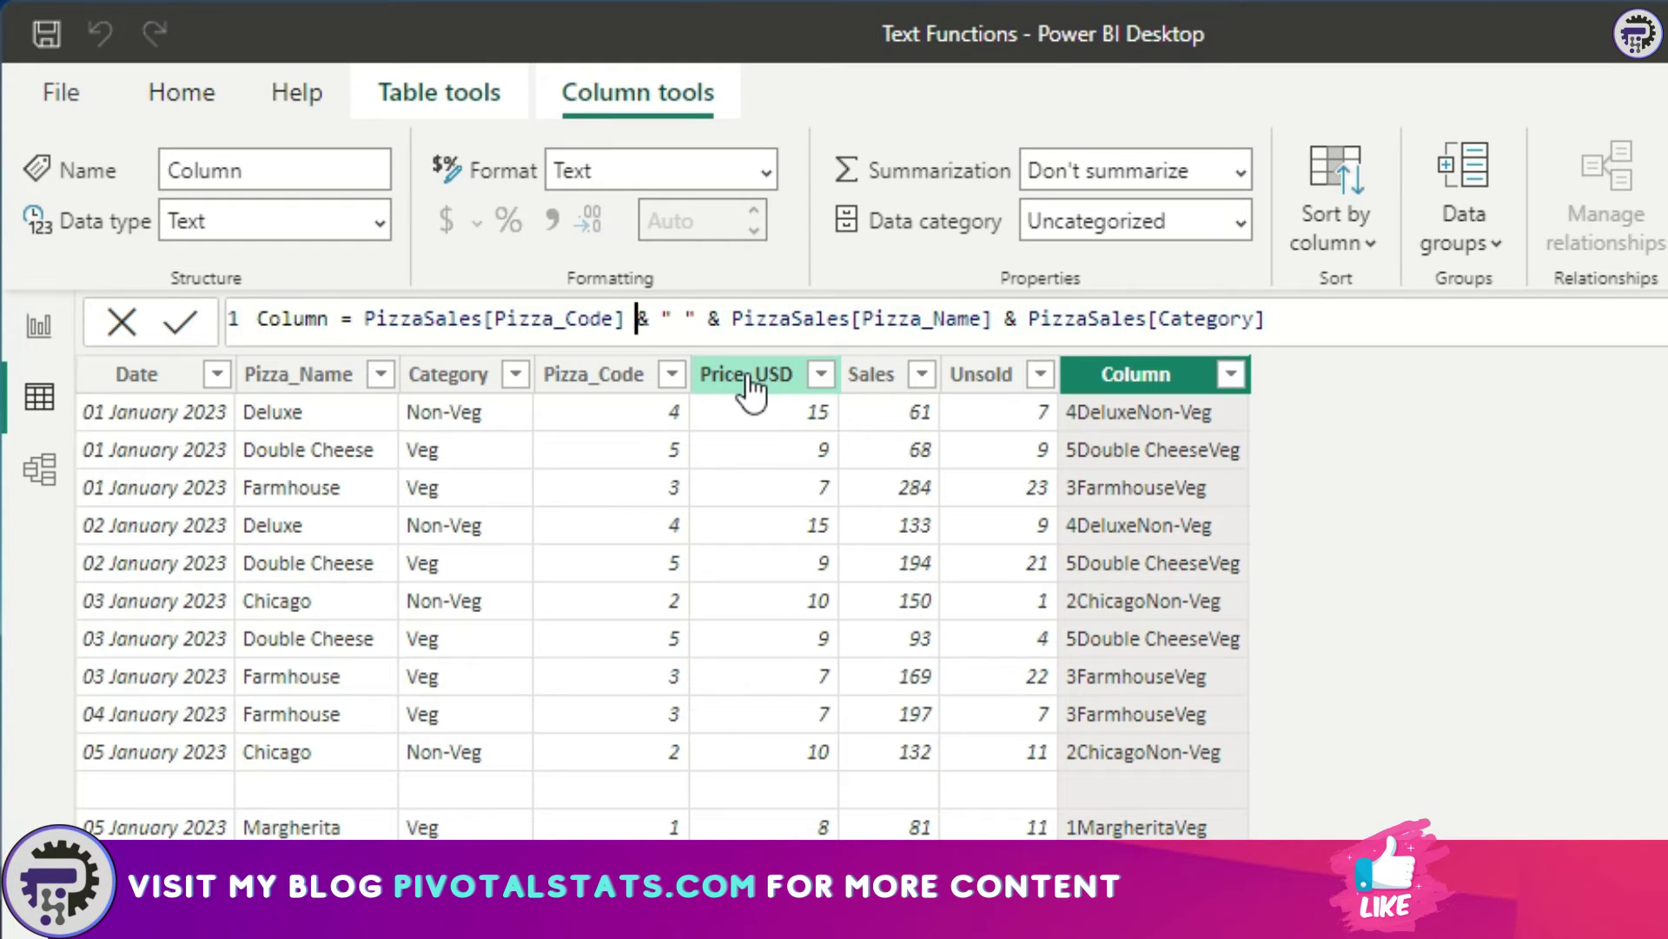
pyautogui.press('Right')
pyautogui.press('Right')
pyautogui.press('Right')
pyautogui.press('Right')
pyautogui.press('Right')
pyautogui.press('Left')
pyautogui.press('Left')
pyautogui.press('Left')
pyautogui.hotkey('shift', 'alt', 'Right')
pyautogui.write('"-')
# - Insert a " " separator with & between PizzaSales[Pizza_Name] and PizzaSales[Category], and commit the formula
pyautogui.hotkey('ctrl', 'Right')
pyautogui.hotkey('ctrl', 'Right')
pyautogui.hotkey('ctrl', 'Right')
pyautogui.hotkey('ctrl', 'Right')
pyautogui.write('" & ')
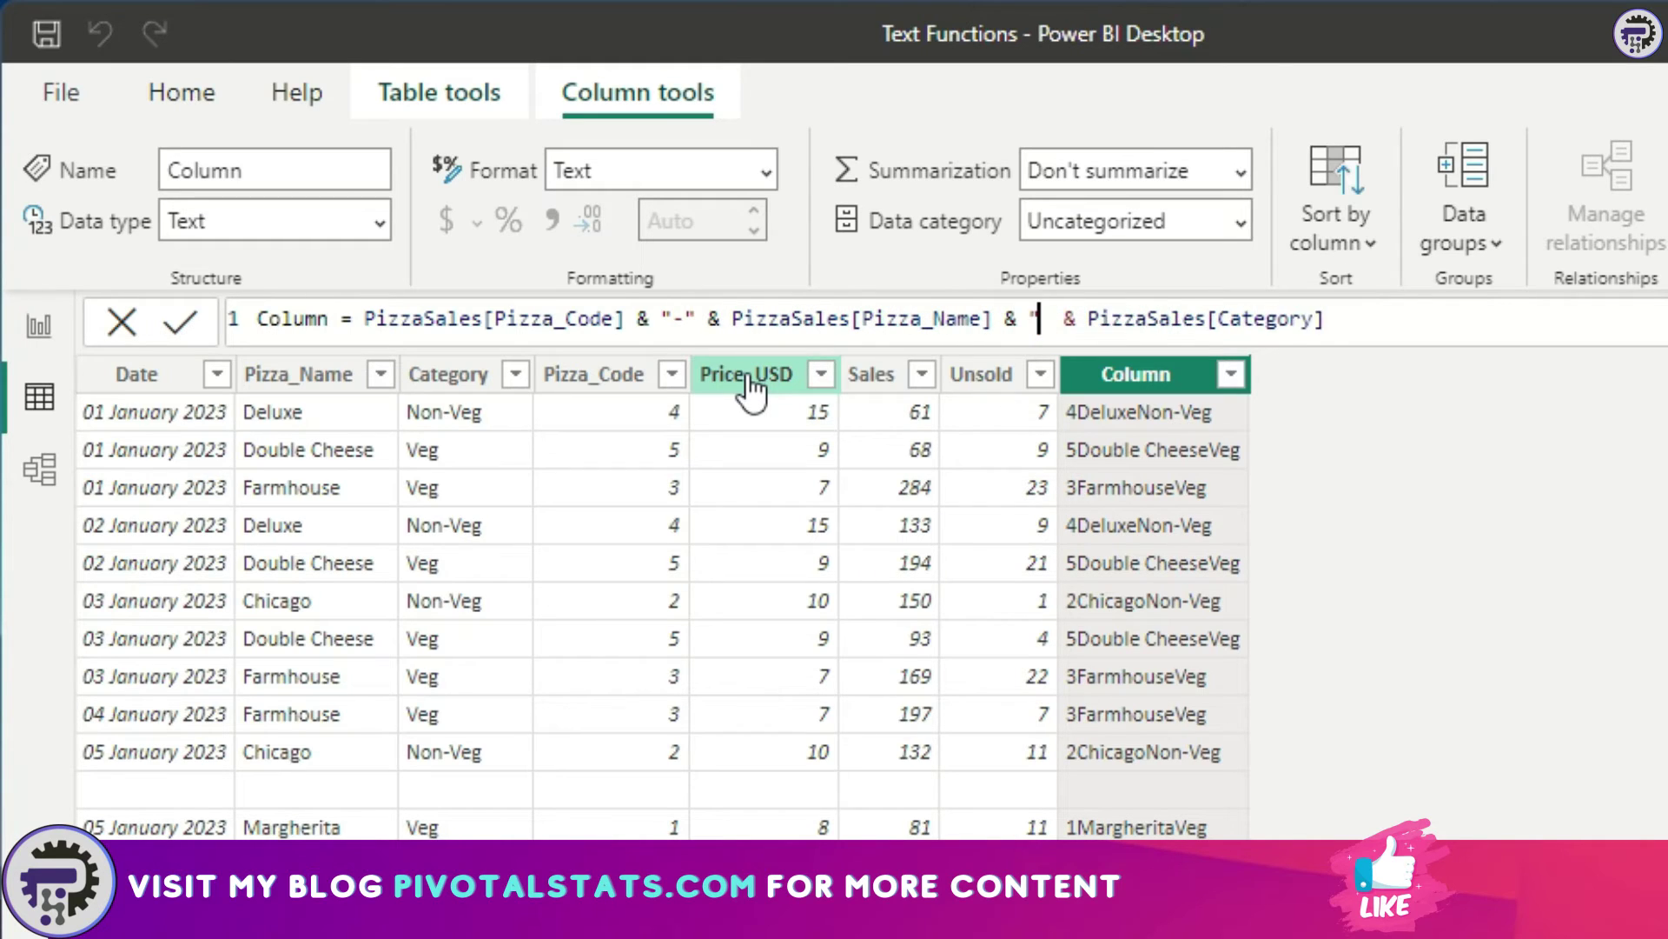
pyautogui.write(' "')
pyautogui.hotkey('ctrl', 'Right')
pyautogui.hotkey('ctrl', 'Right')
pyautogui.hotkey('ctrl', 'Right')
pyautogui.hotkey('ctrl', 'Right')
pyautogui.hotkey('ctrl', 'Right')
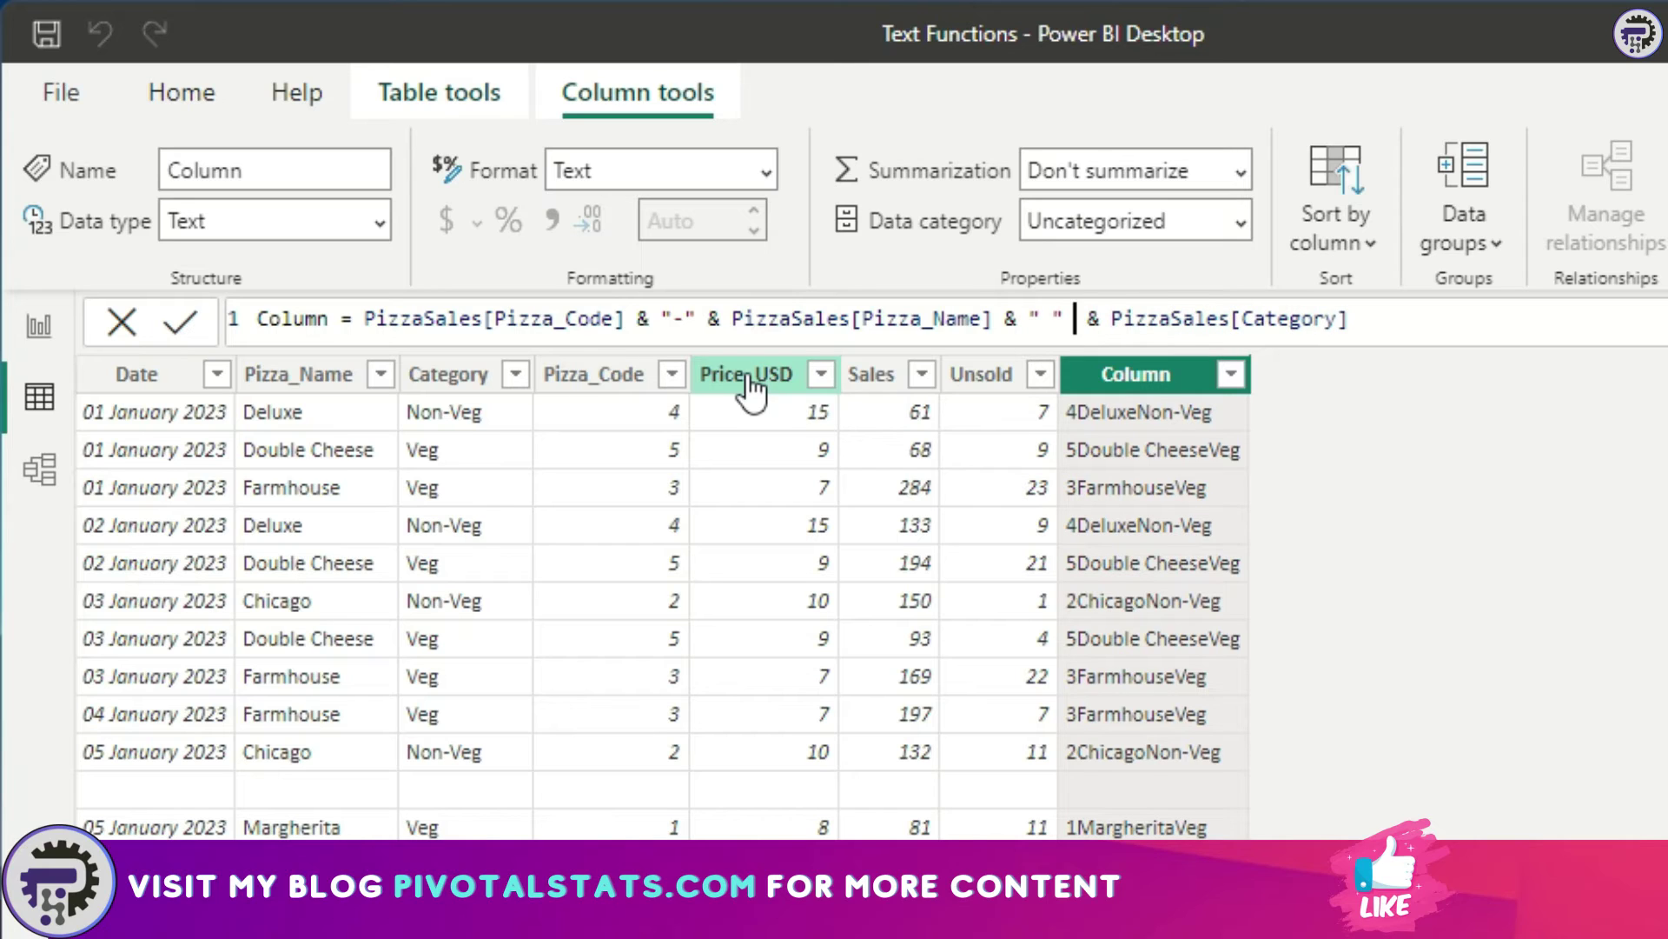
pyautogui.press('Return')
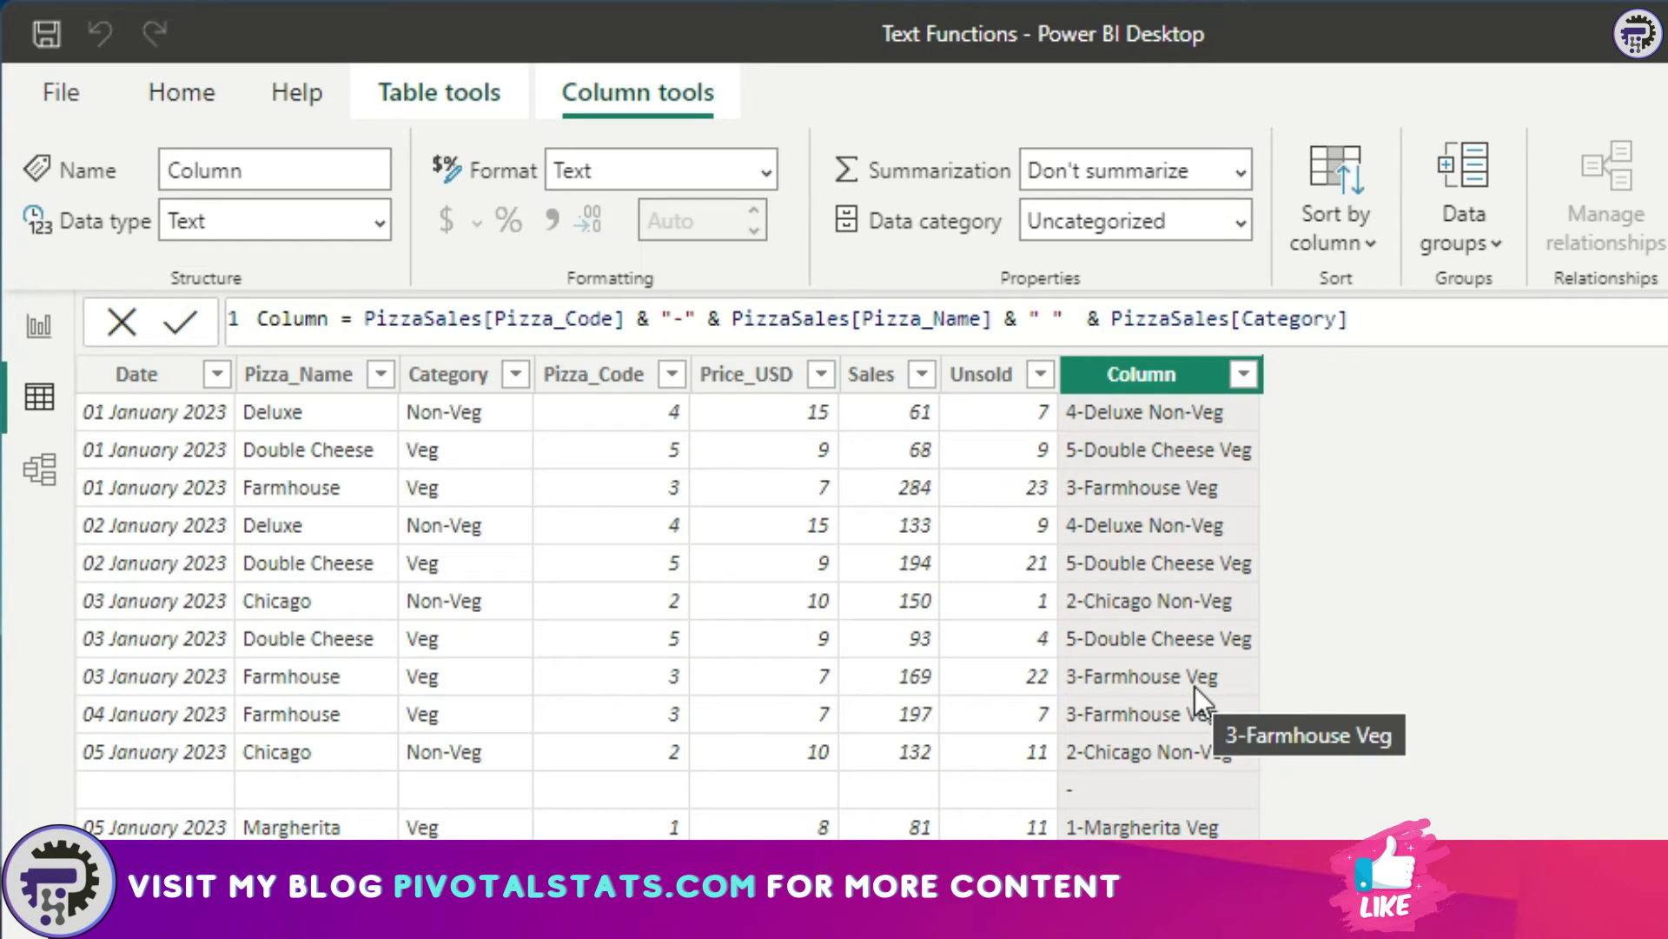
# - Replace the whole joined expression with LEN(PizzaSales[Pizza_Name]) and commit the formula
pyautogui.click(1462, 324)
pyautogui.moveTo(1432, 329); pyautogui.dragTo(369, 335)
pyautogui.write('len')
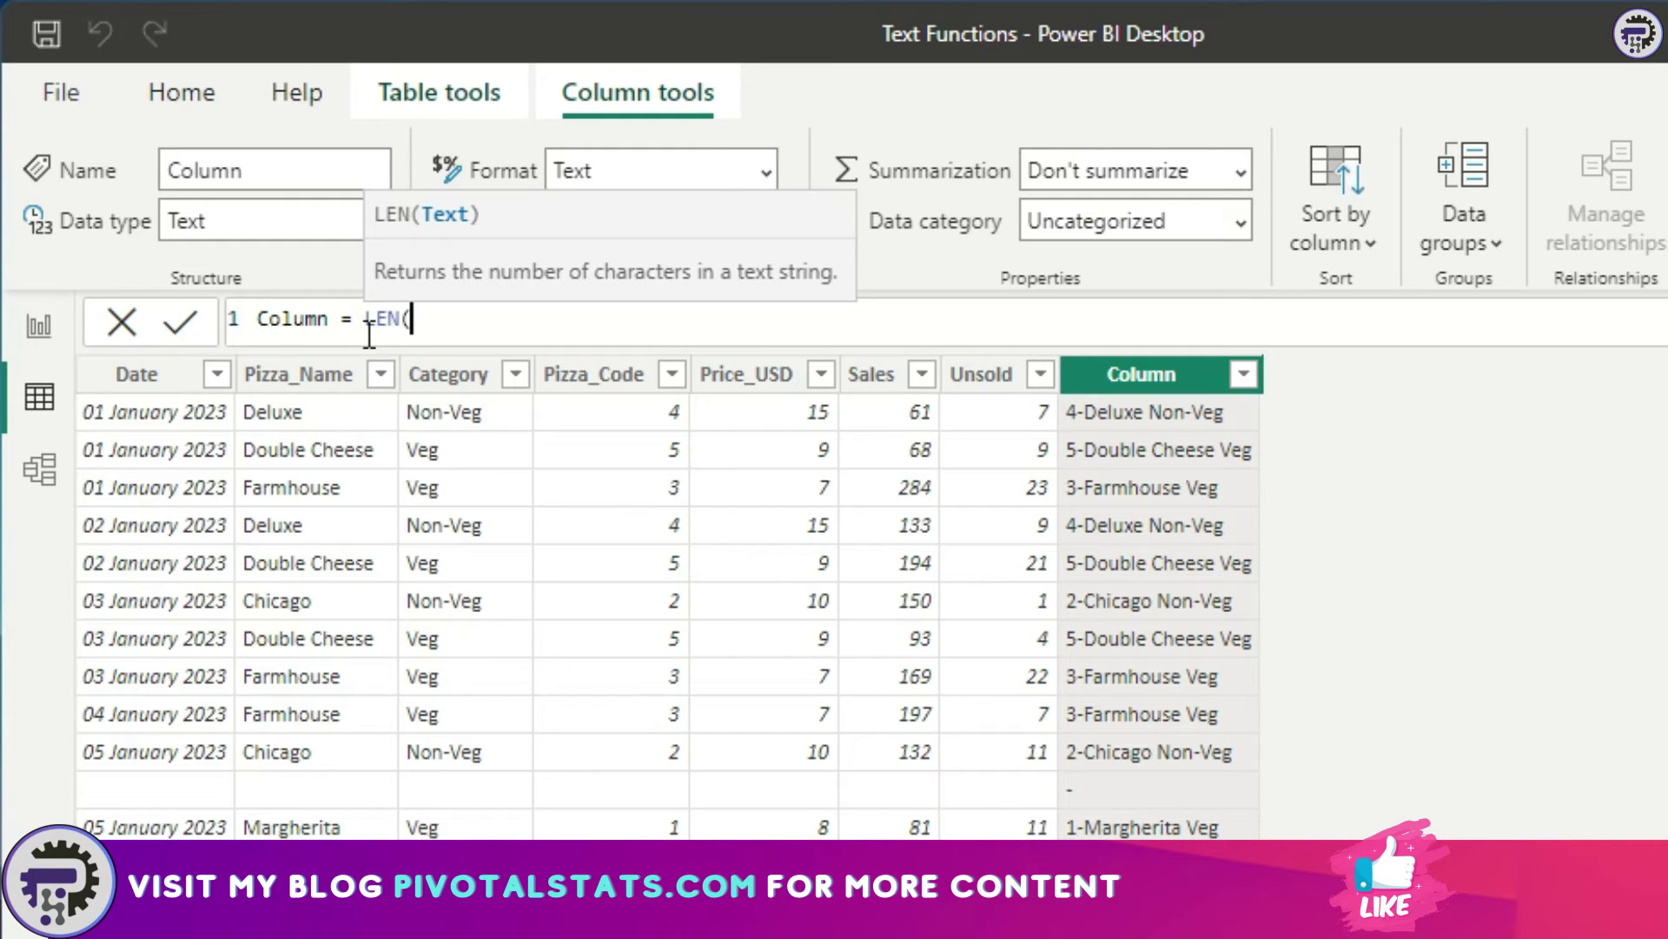
pyautogui.write('pi')
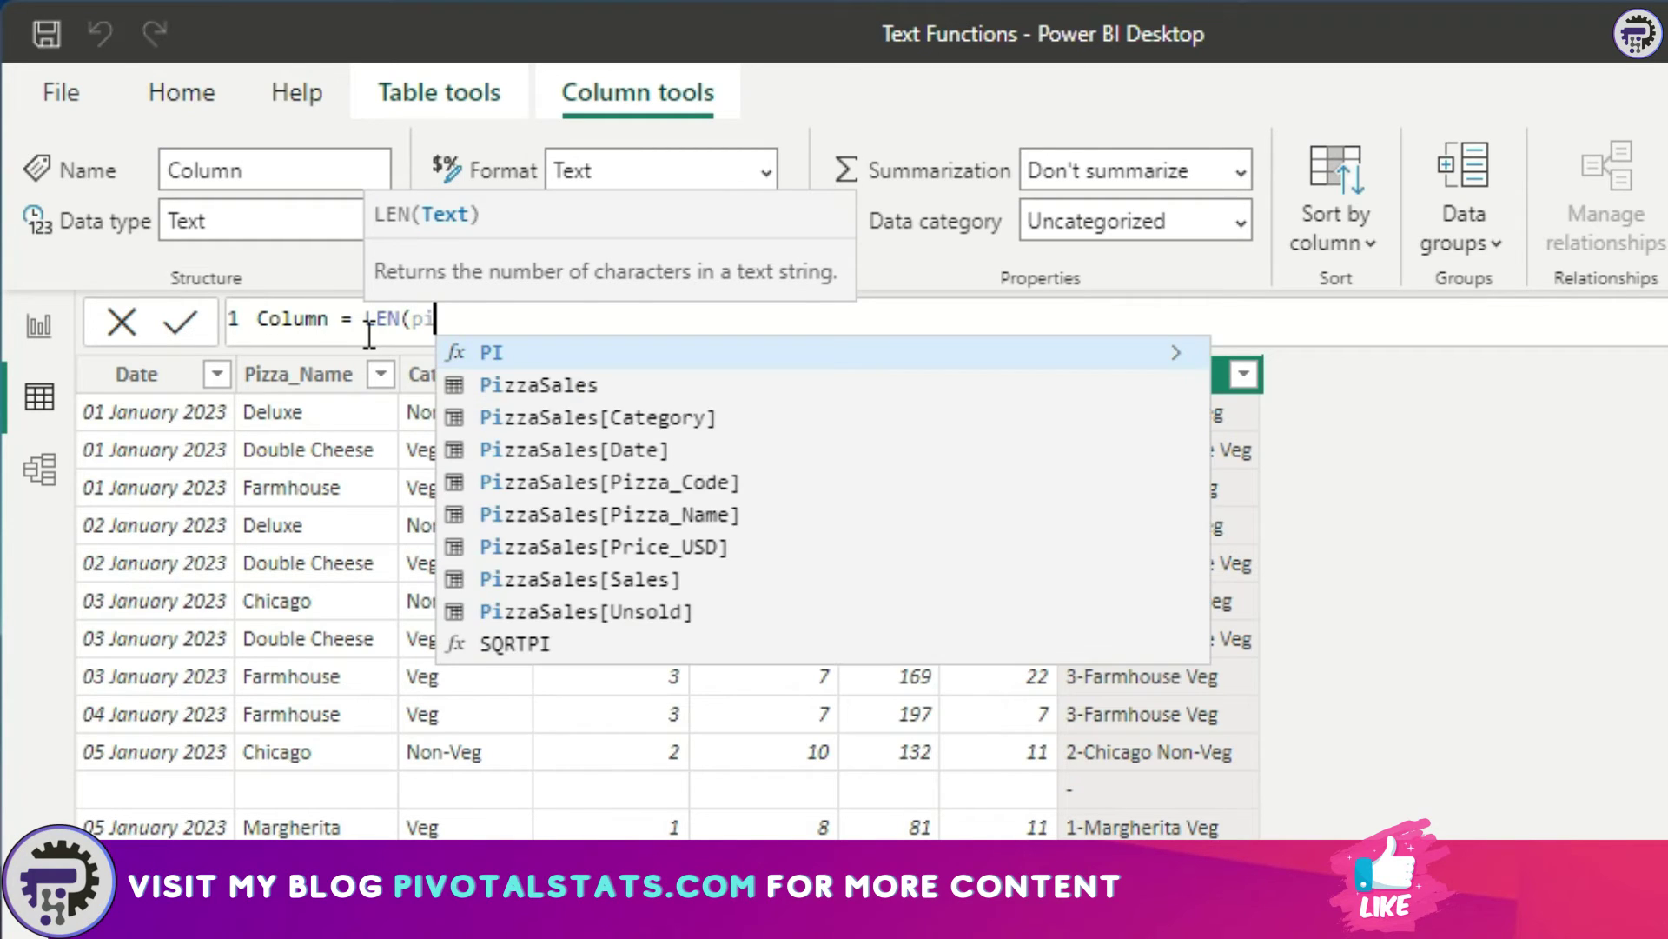
pyautogui.press('Down')
pyautogui.press('Down')
pyautogui.press('Down')
pyautogui.press('Down')
pyautogui.press('Down')
pyautogui.press('Tab')
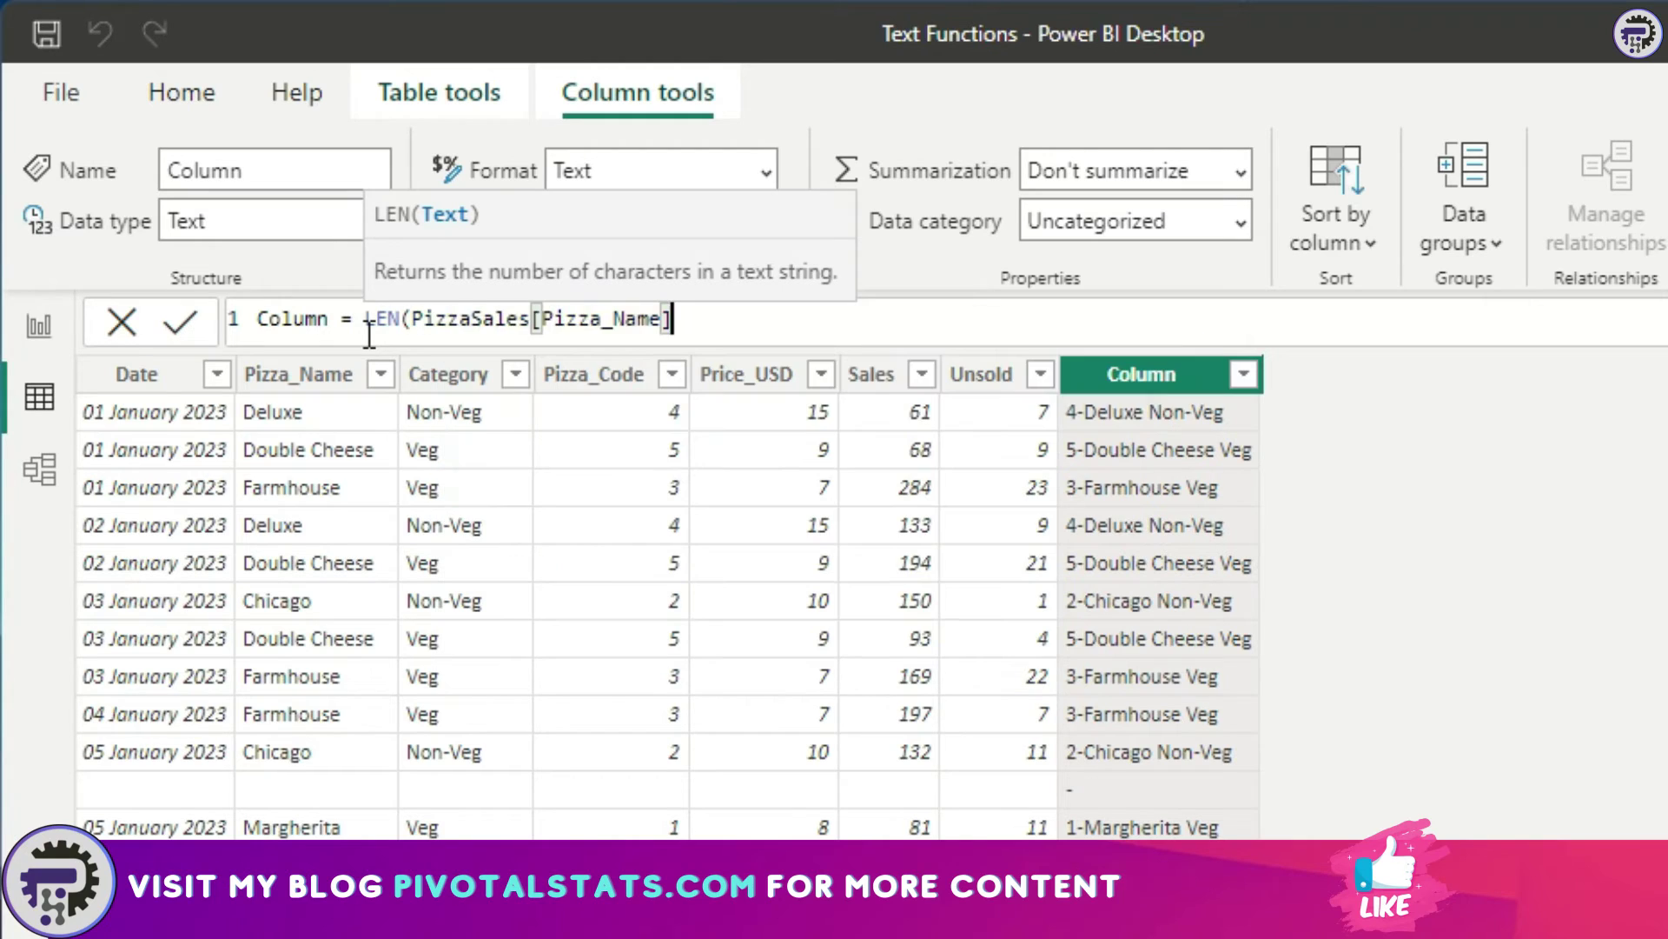
pyautogui.write(')')
pyautogui.press('Return')
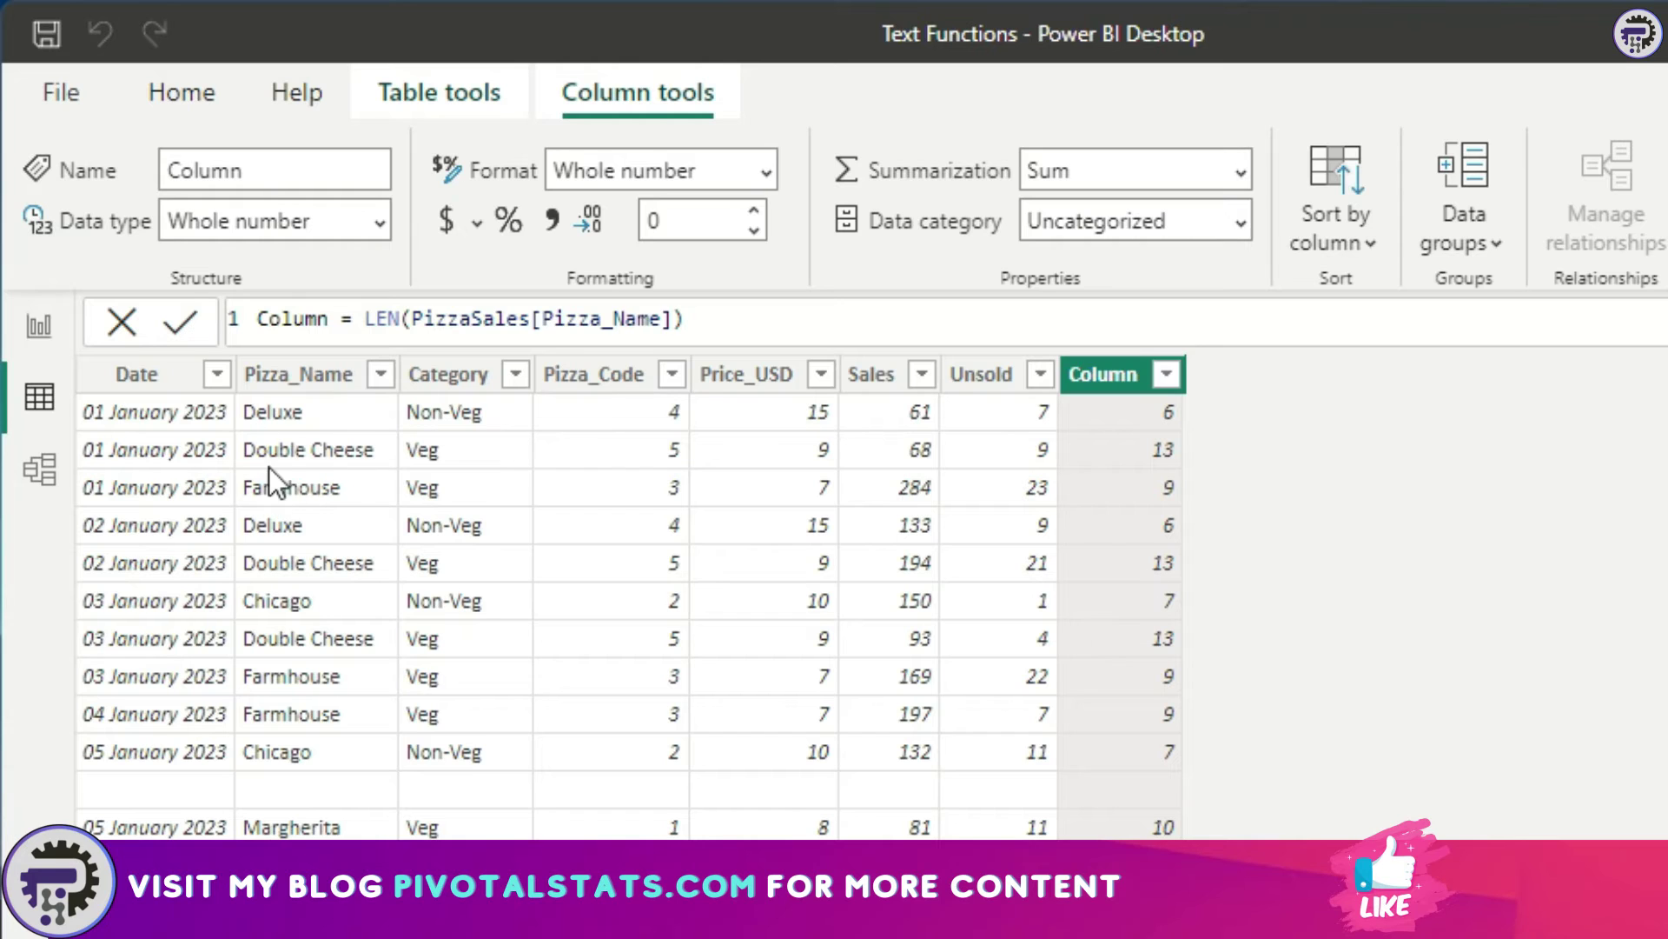
# - Replace the LEN expression with LEFT(PizzaSales[Pizza_Name],4) and commit the formula
pyautogui.moveTo(686, 318); pyautogui.dragTo(363, 318)
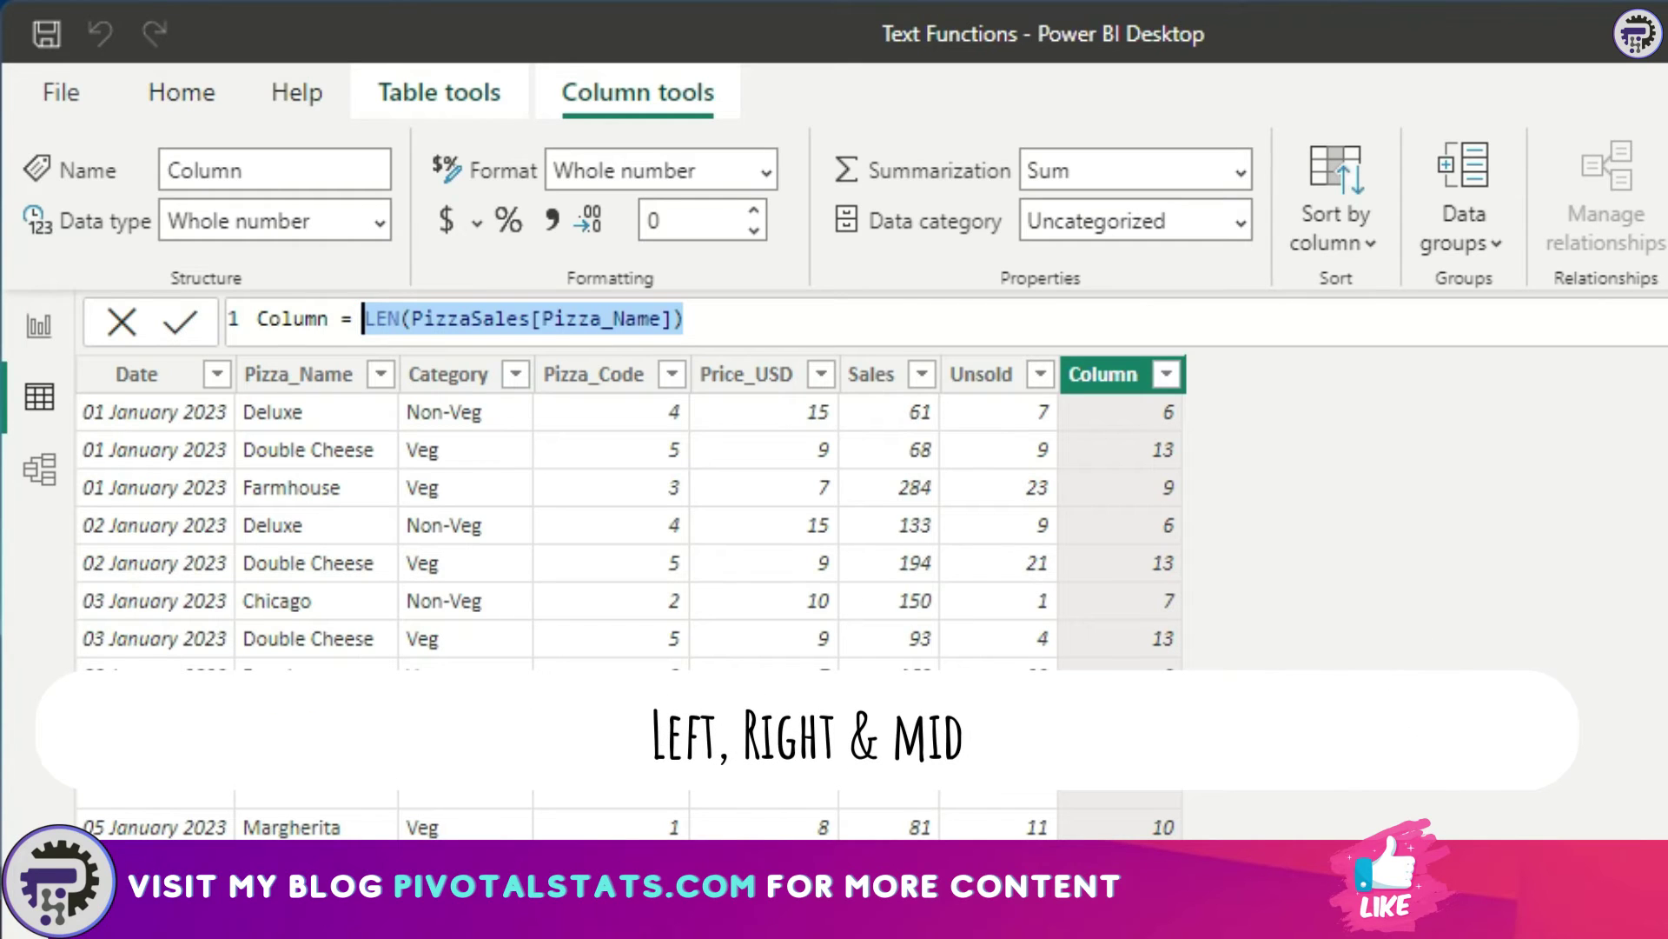
pyautogui.press('Delete')
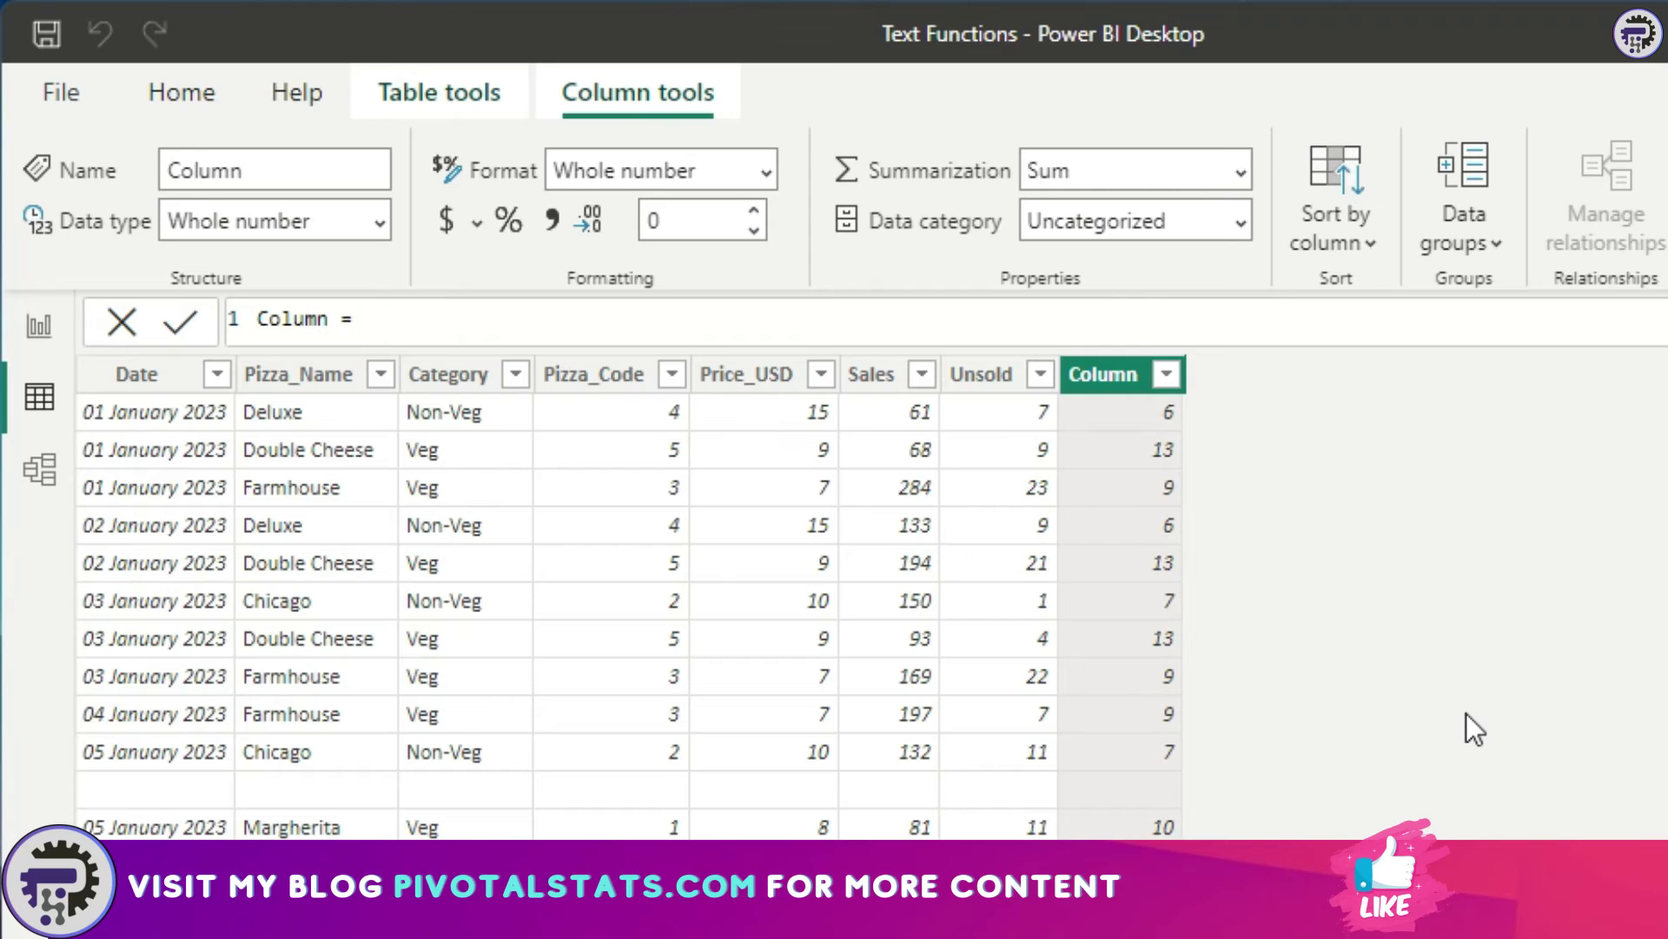
pyautogui.write('LEFT(')
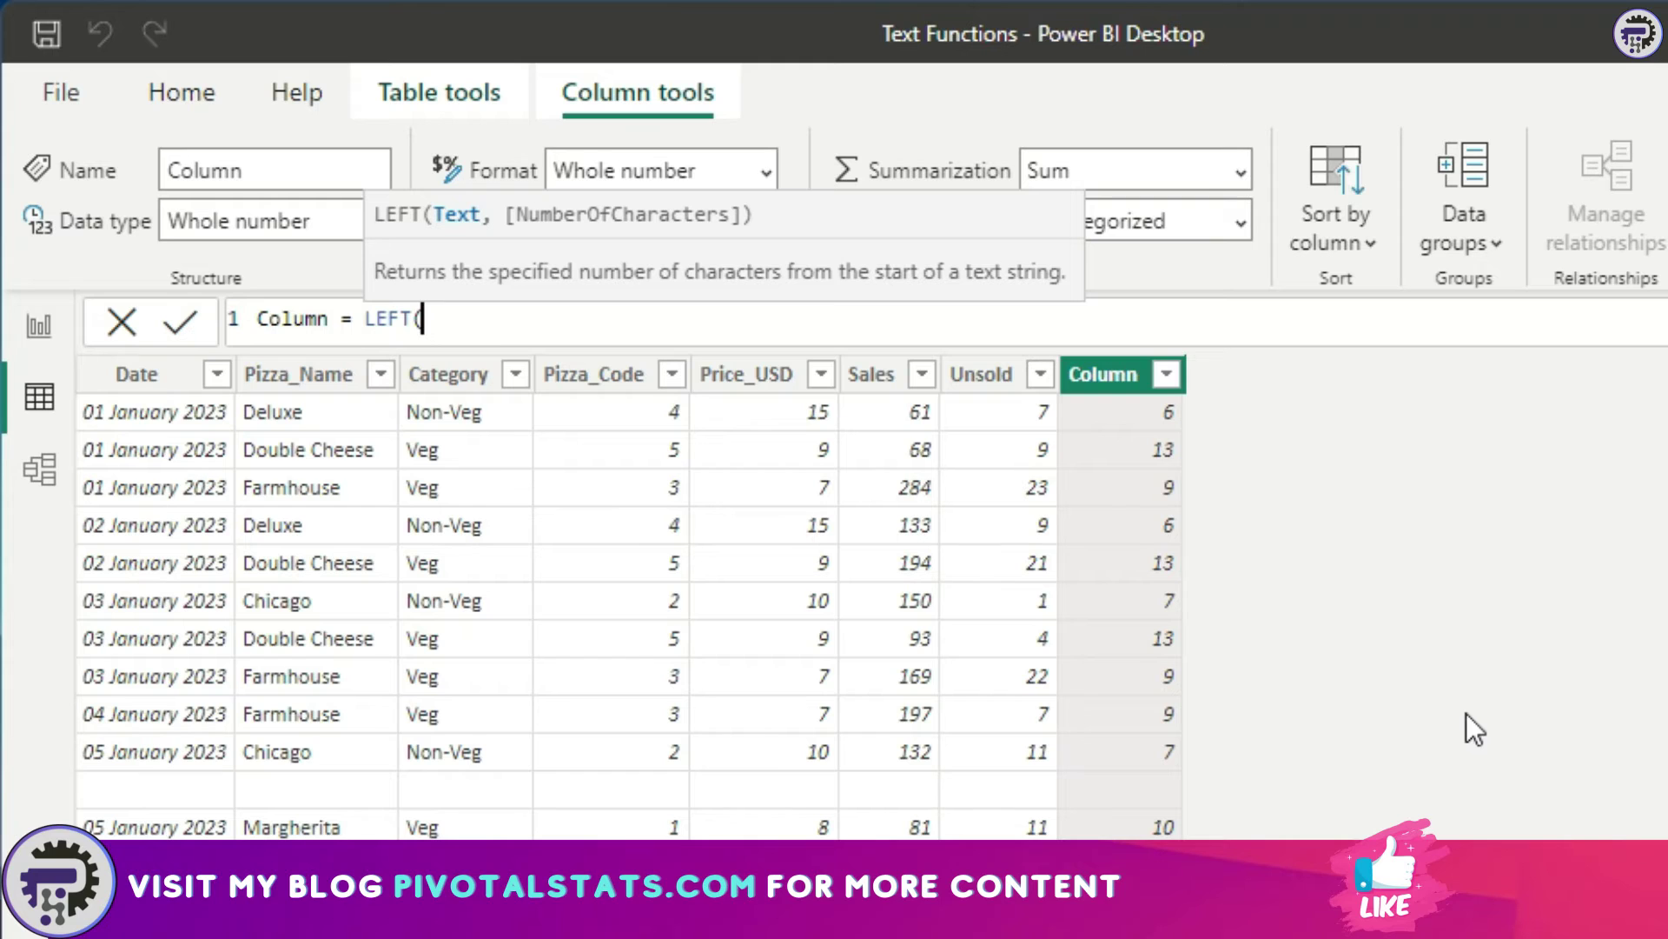
pyautogui.write('Pi')
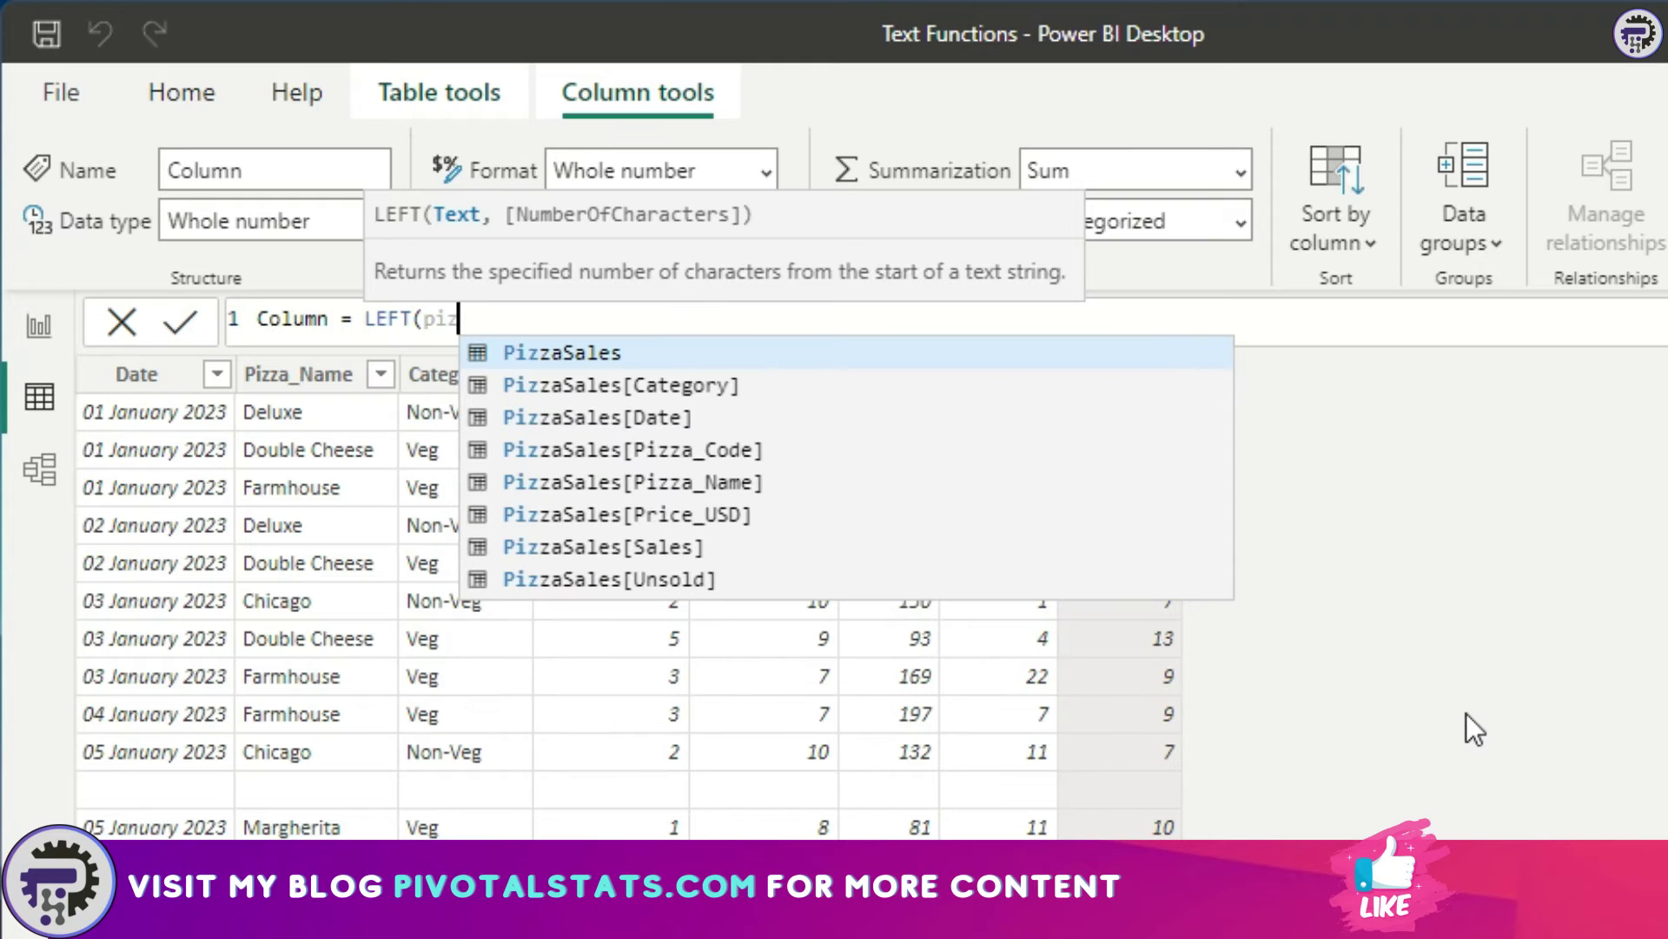
pyautogui.press('Down')
pyautogui.press('Down')
pyautogui.press('Down')
pyautogui.press('Down')
pyautogui.press('Tab')
pyautogui.write(',')
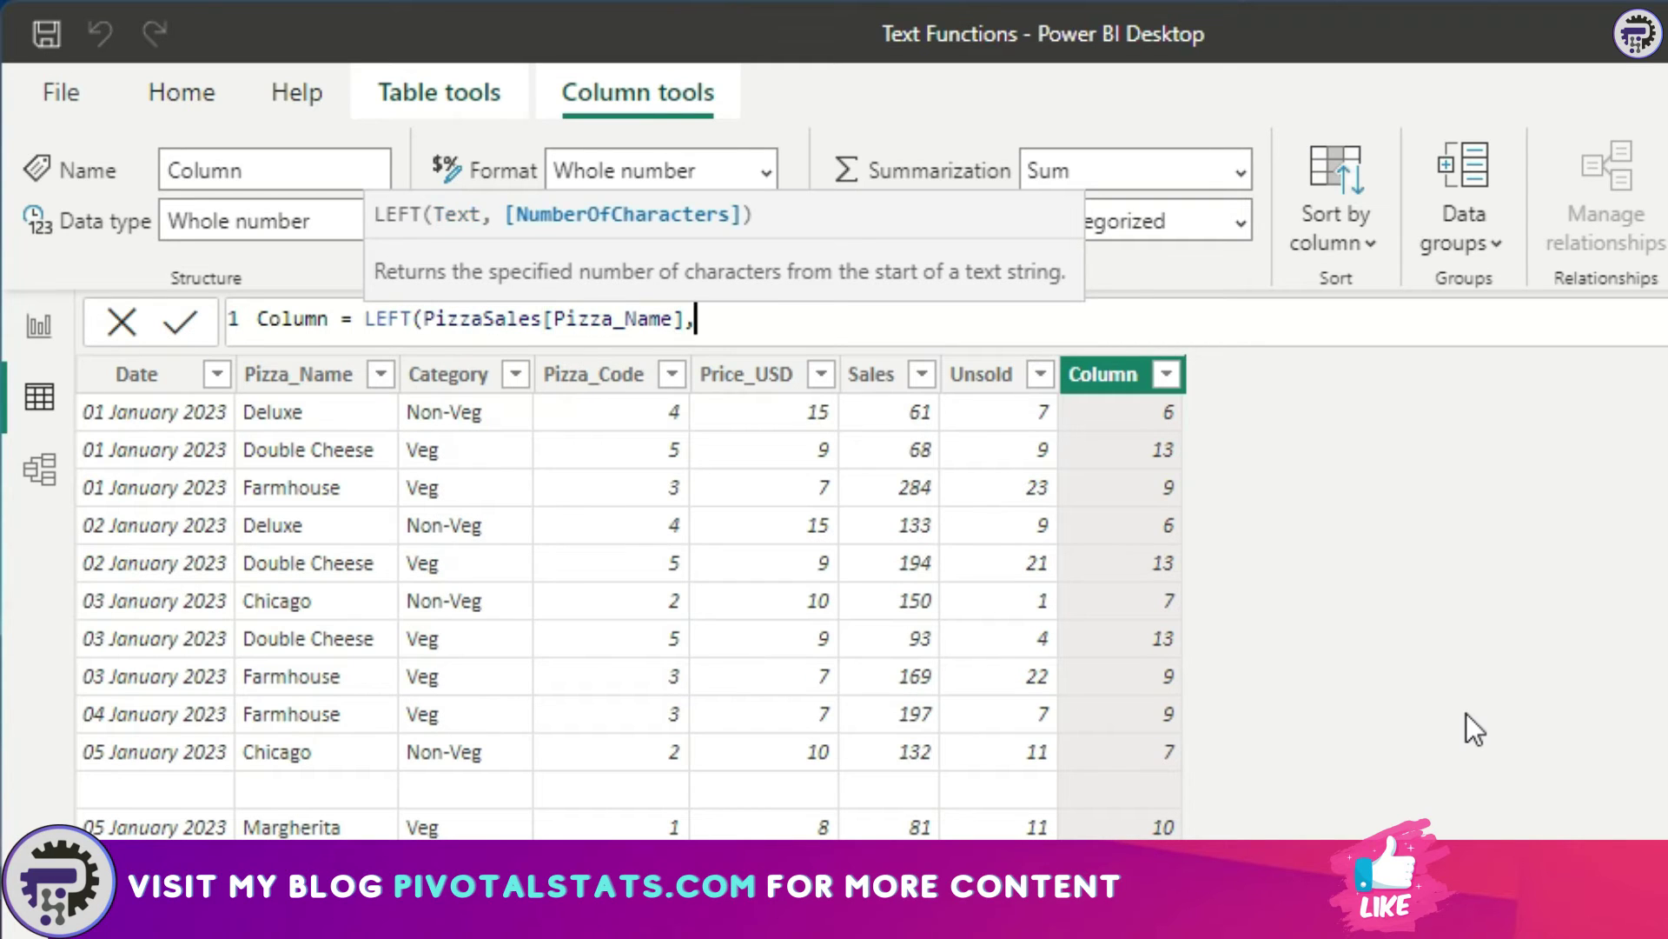
pyautogui.write('4)')
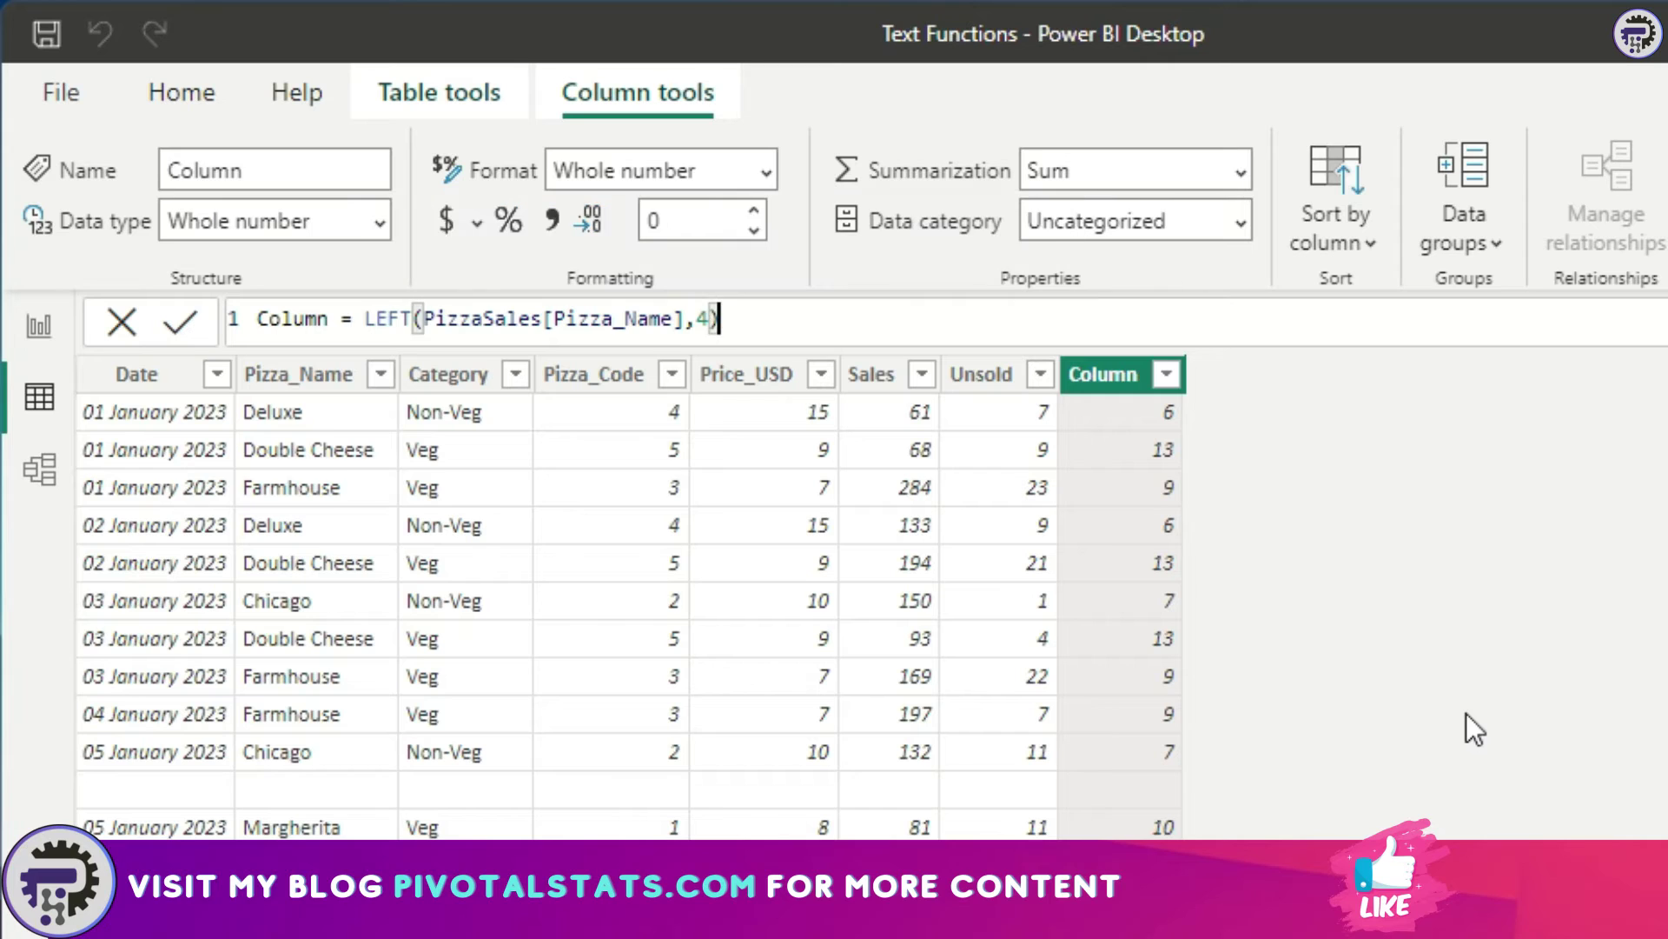
pyautogui.press('Return')
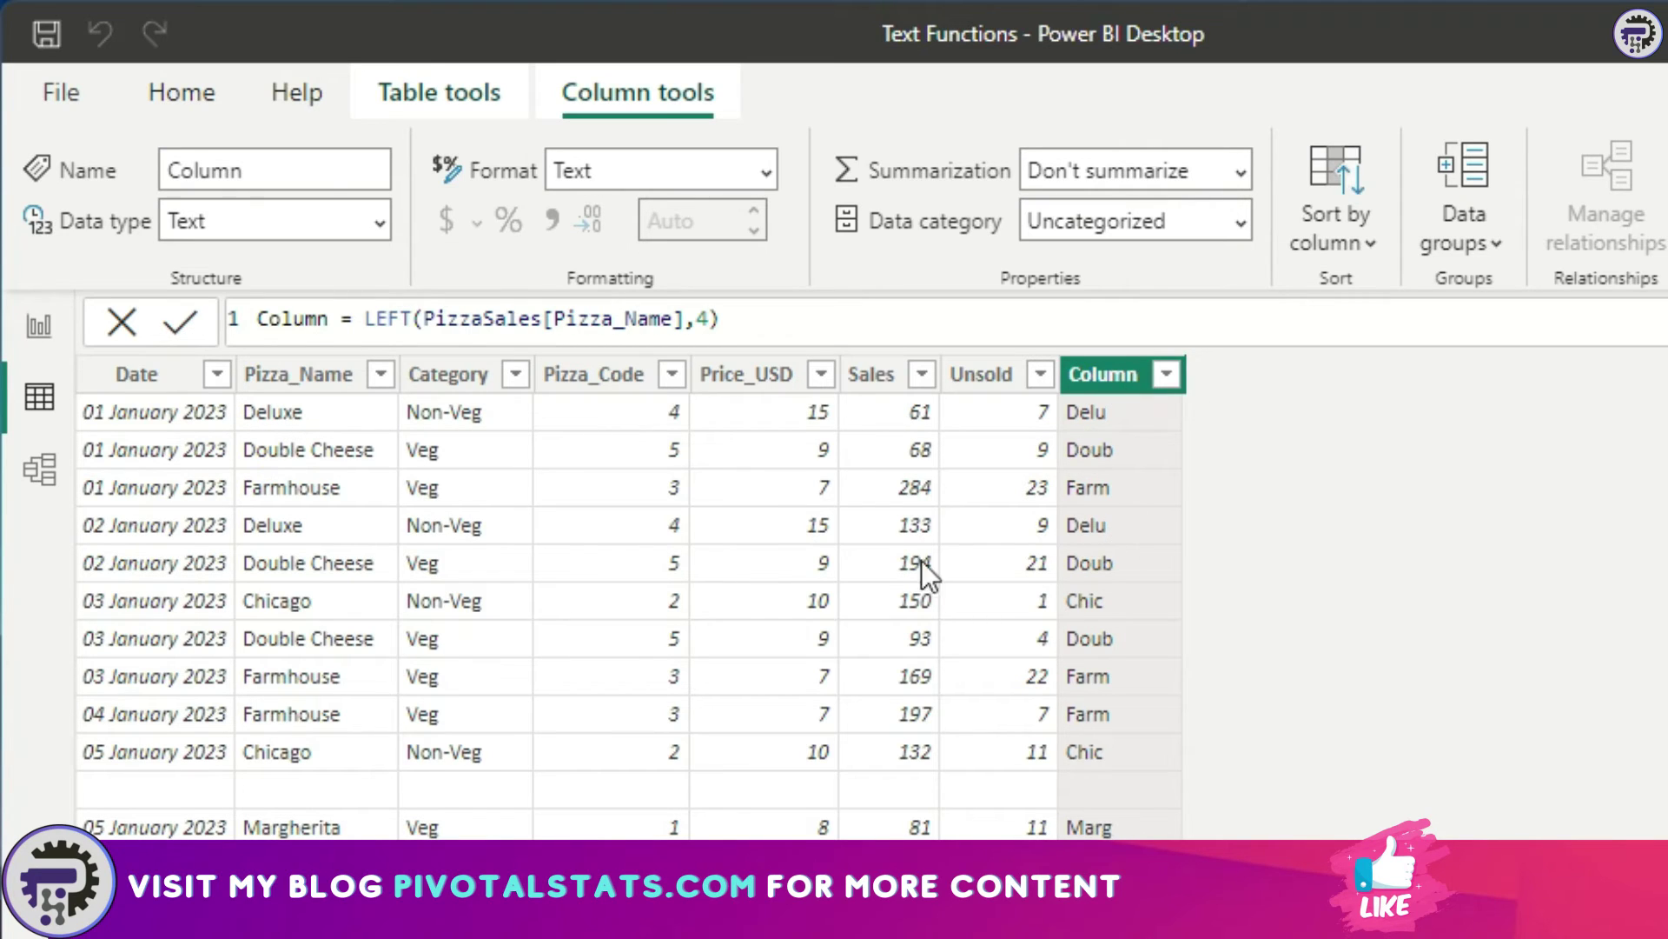
# - Replace the LEFT function name with RIGHT, keeping the existing arguments
pyautogui.doubleClick(401, 319)
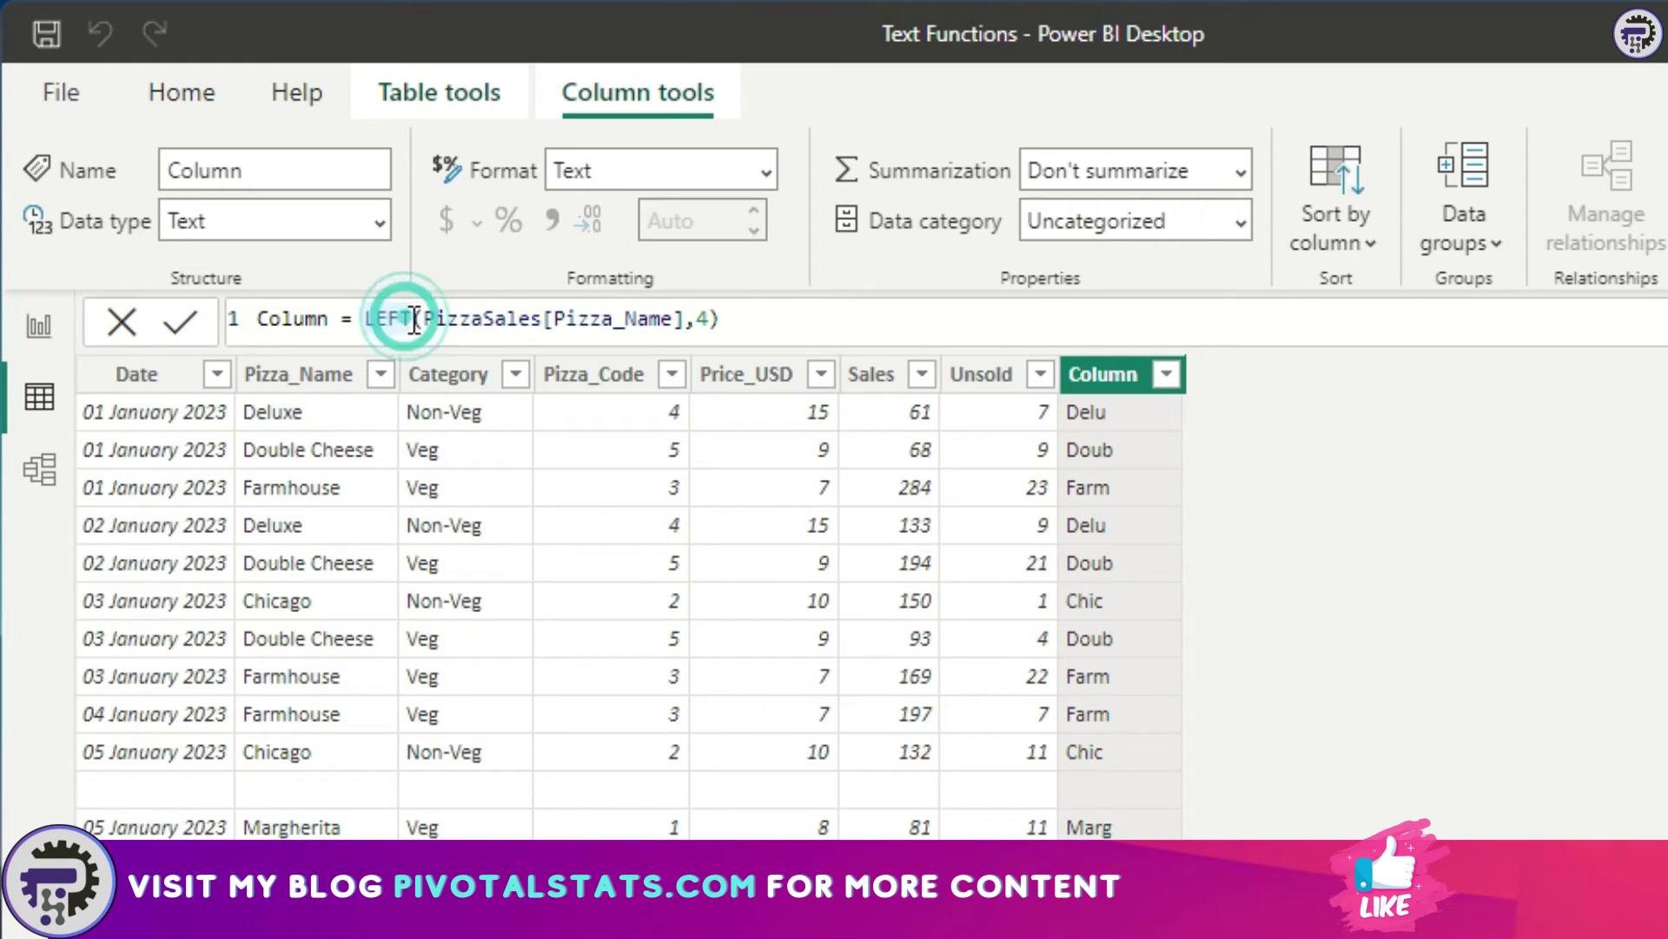
pyautogui.write('RU')
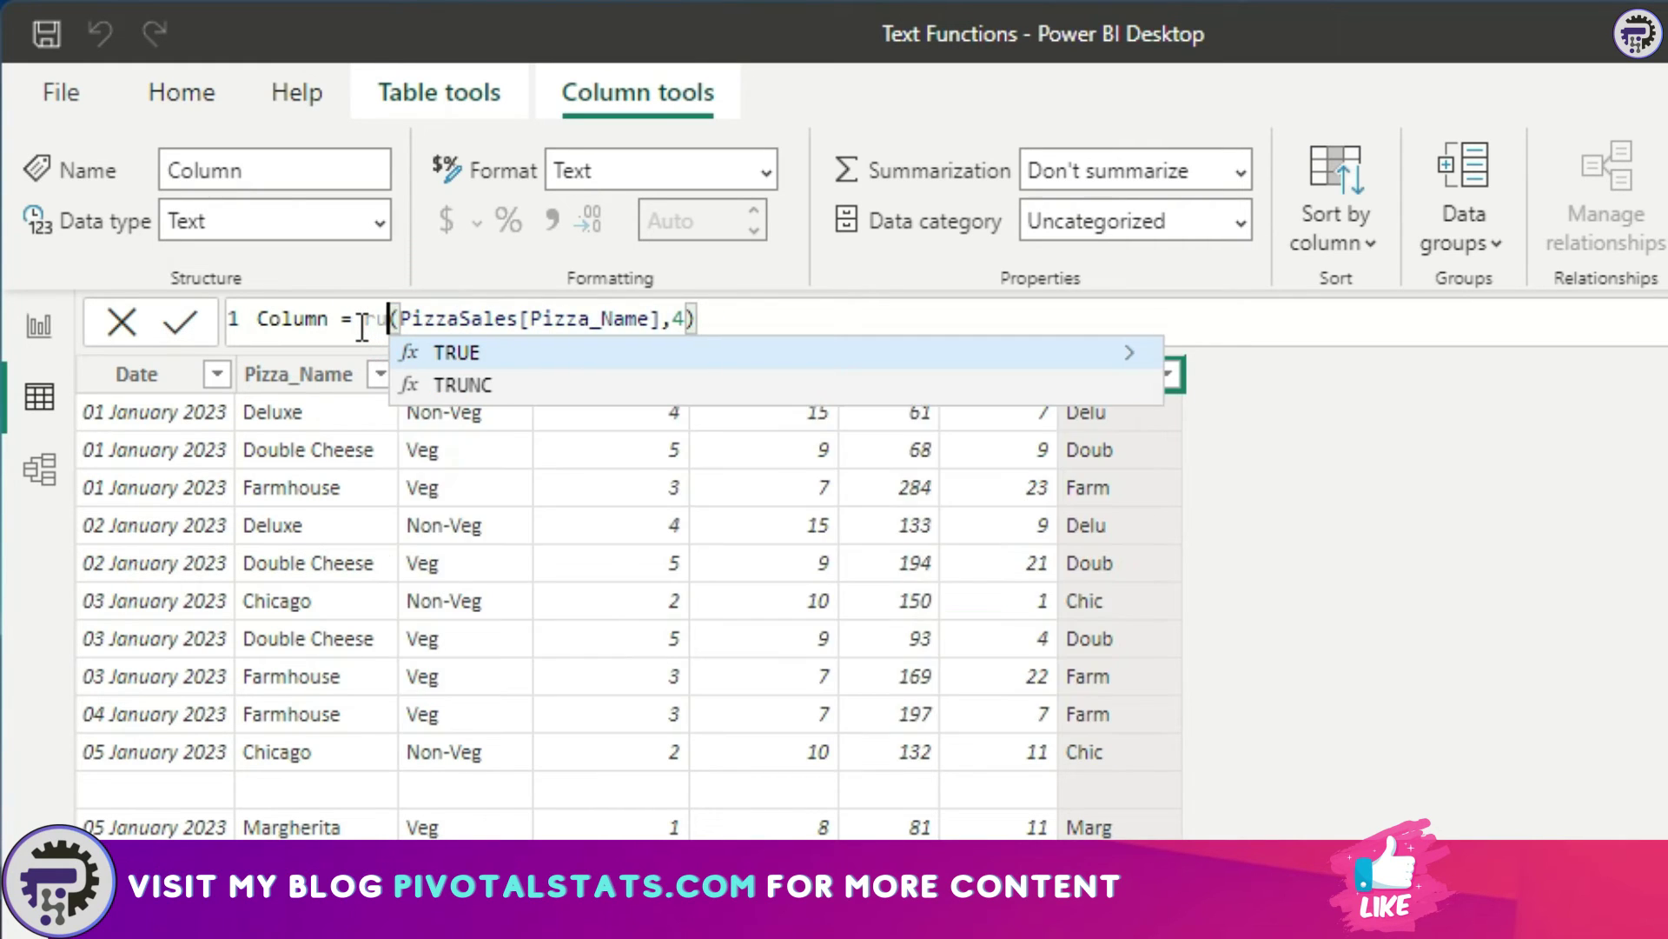
pyautogui.press('BackSpace')
pyautogui.press('BackSpace')
pyautogui.write('Rig')
pyautogui.press('Tab')
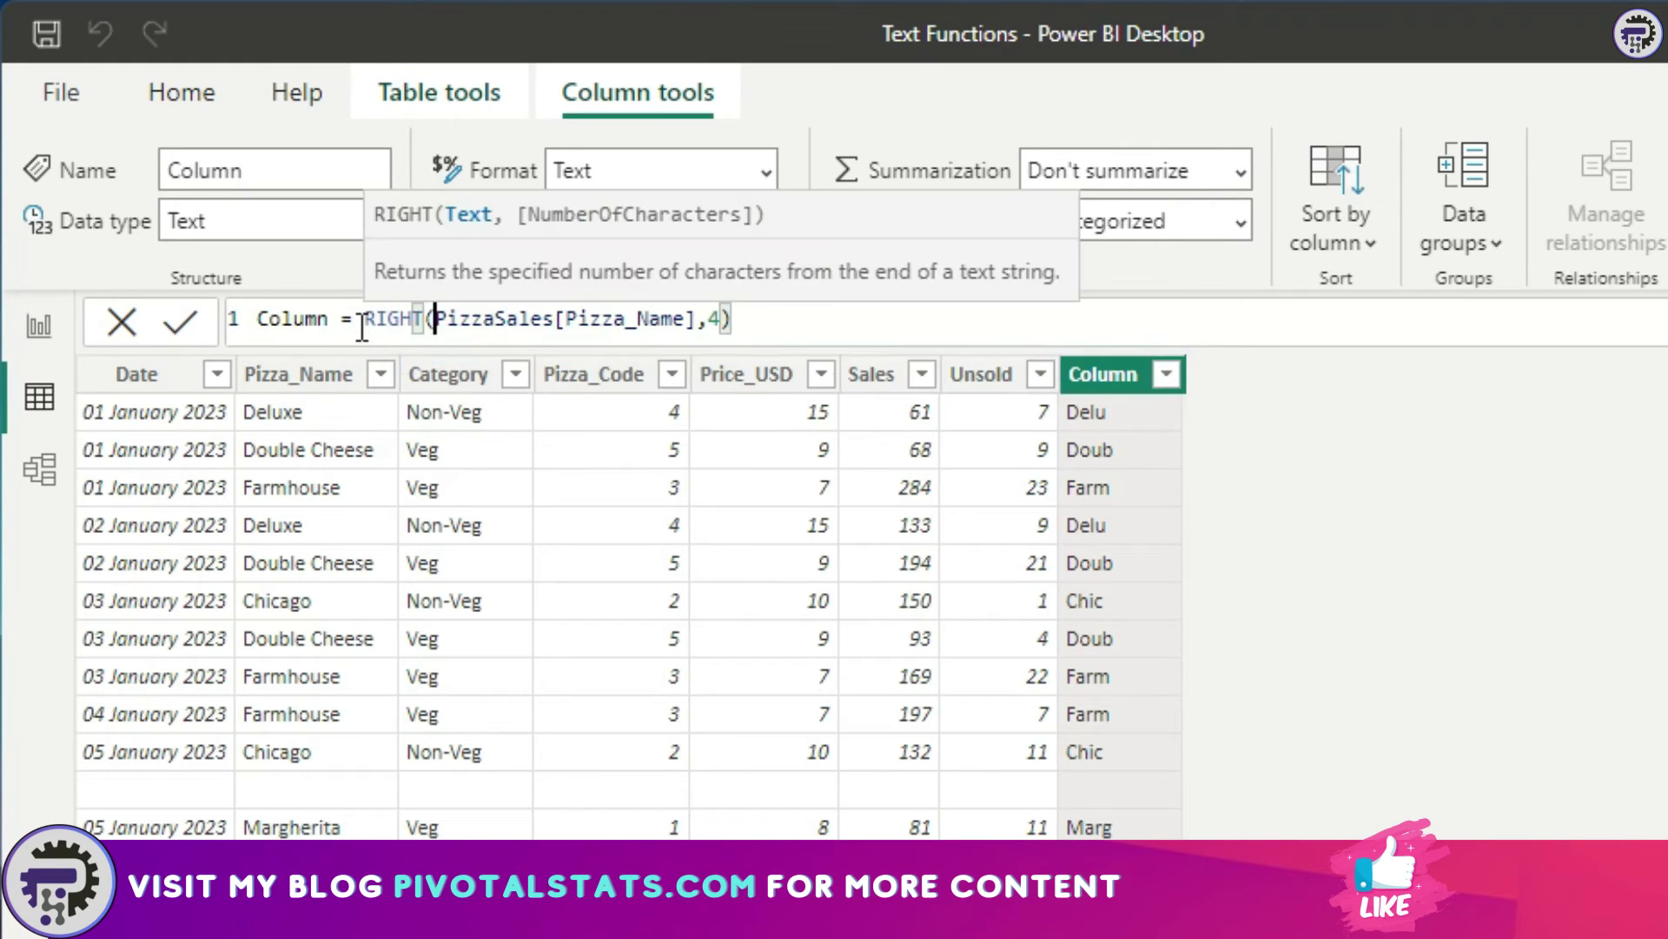
# - Set the RIGHT function's number of characters to 3 and commit the formula
pyautogui.press('End')
pyautogui.press('Left')
pyautogui.hotkey('shift', 'Left')
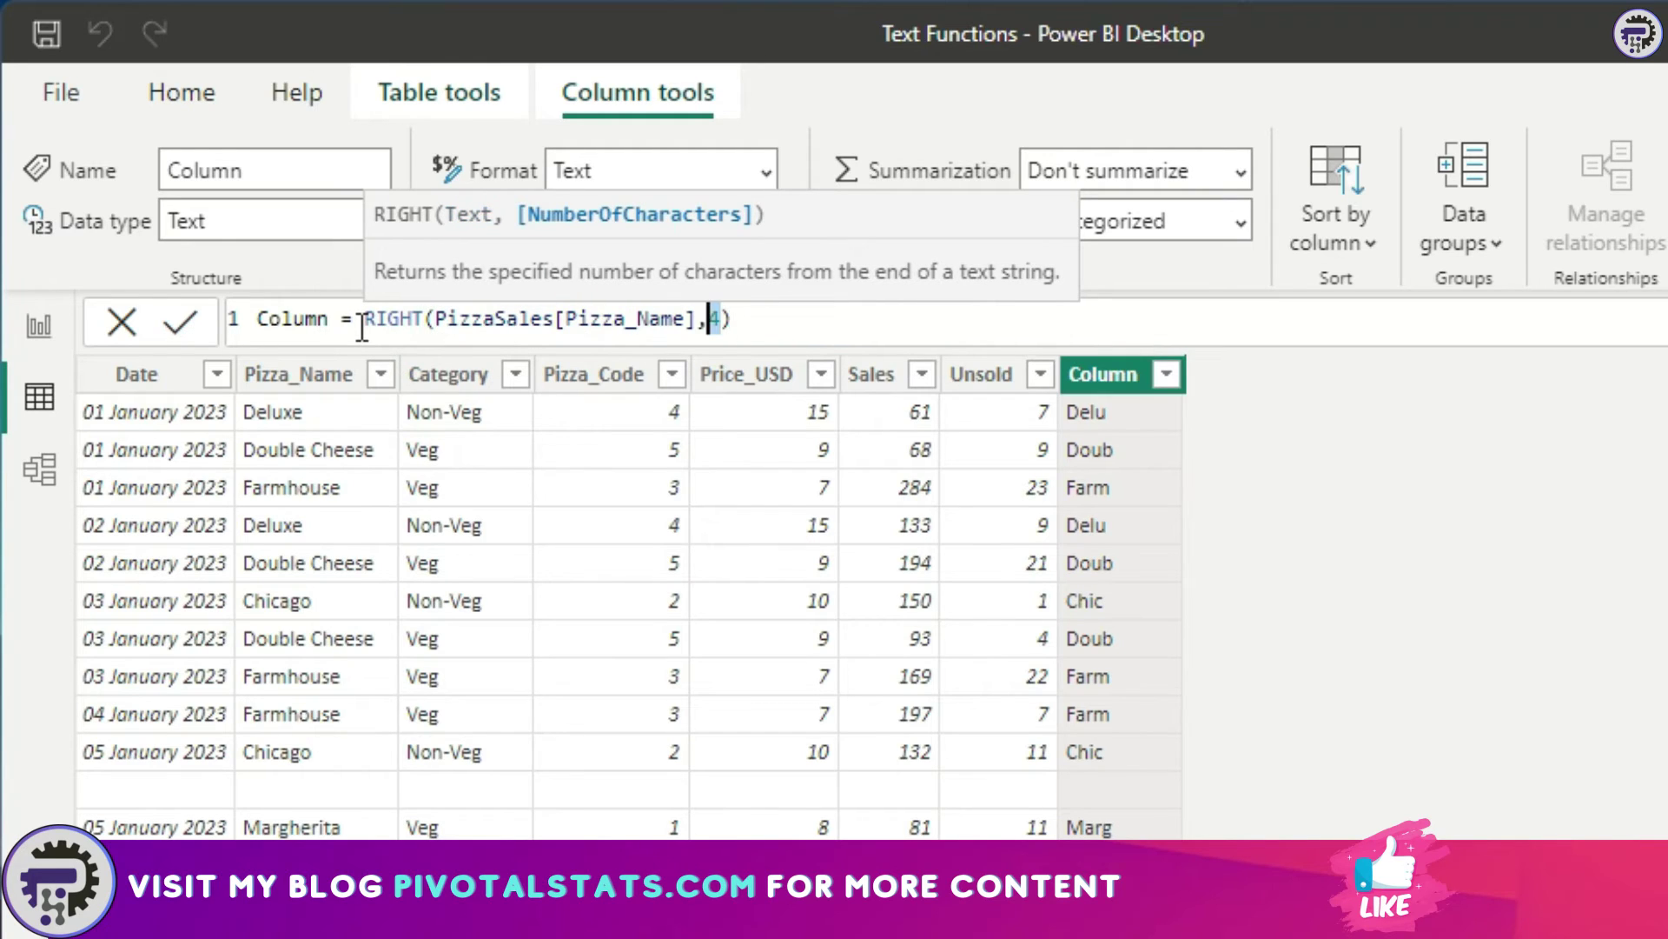
pyautogui.write('3')
pyautogui.press('Return')
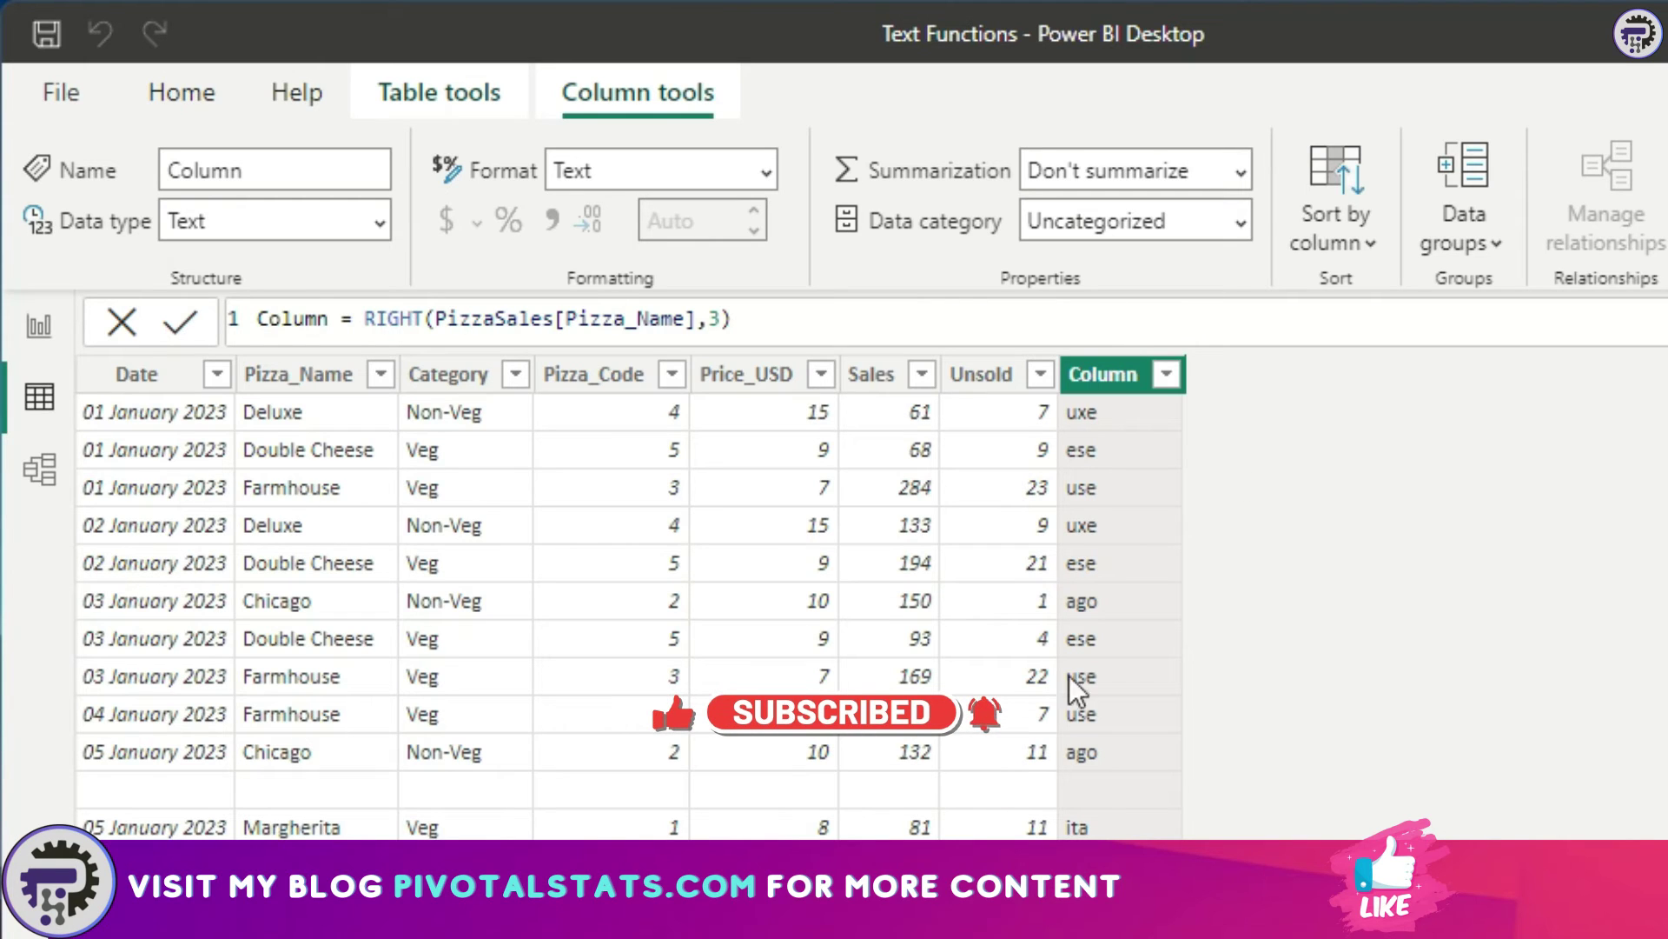
# - Replace the whole RIGHT expression with a MID function taking PizzaSales[Pizza_Name] as its text argument
pyautogui.moveTo(732, 318); pyautogui.dragTo(363, 318)
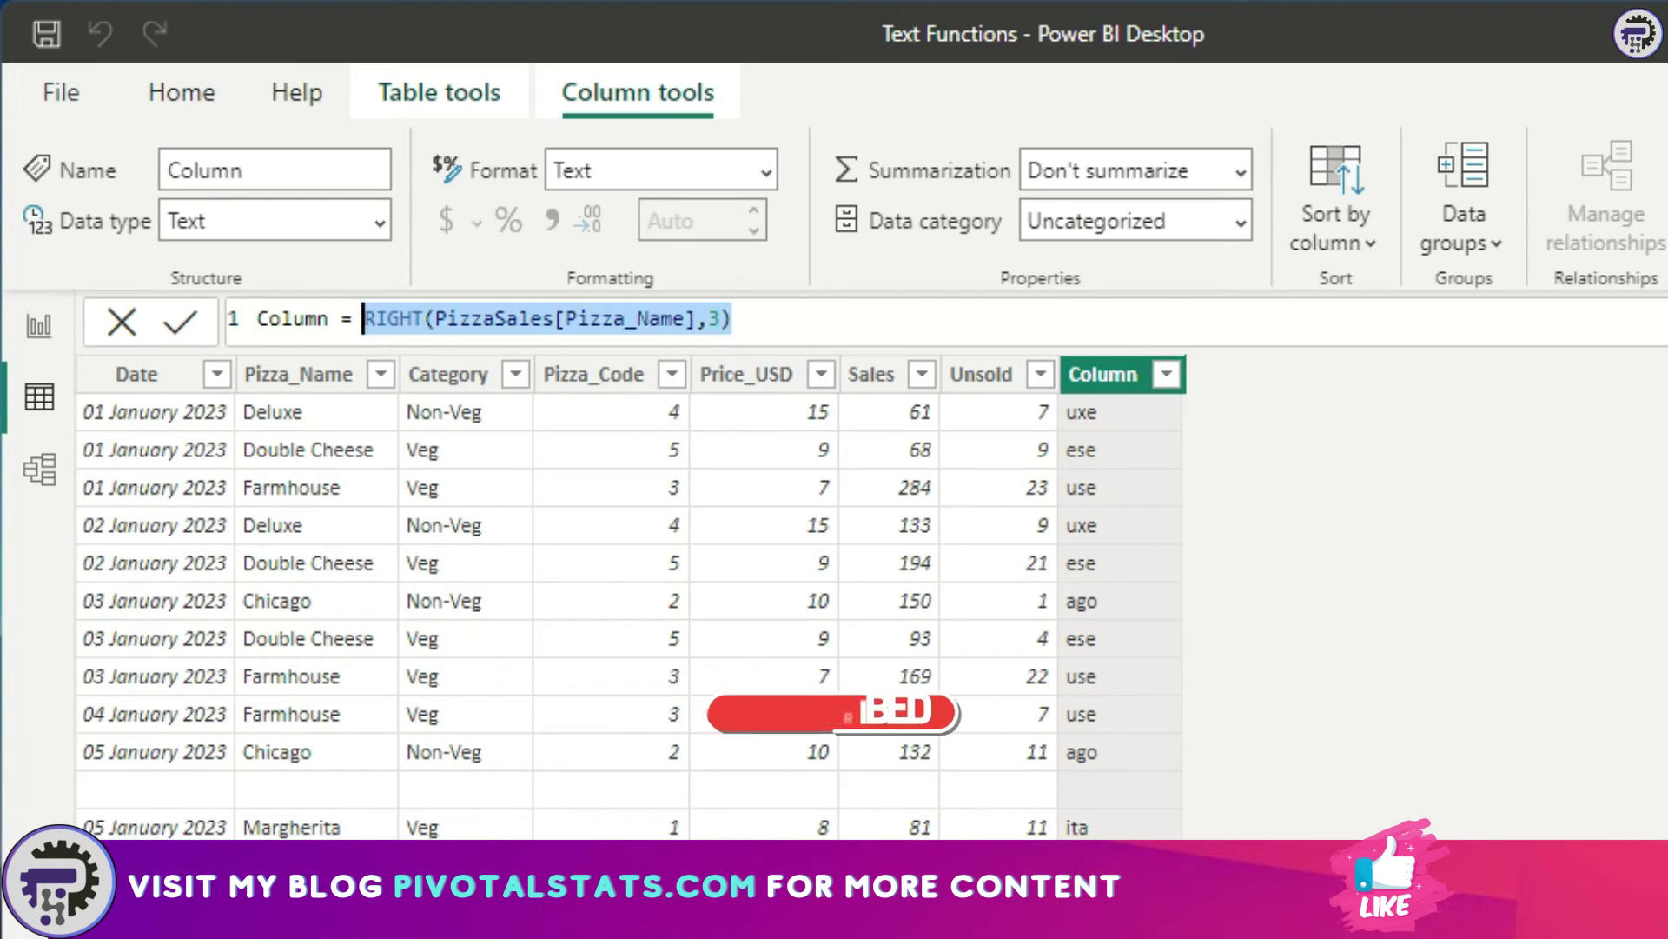
pyautogui.write('MID(')
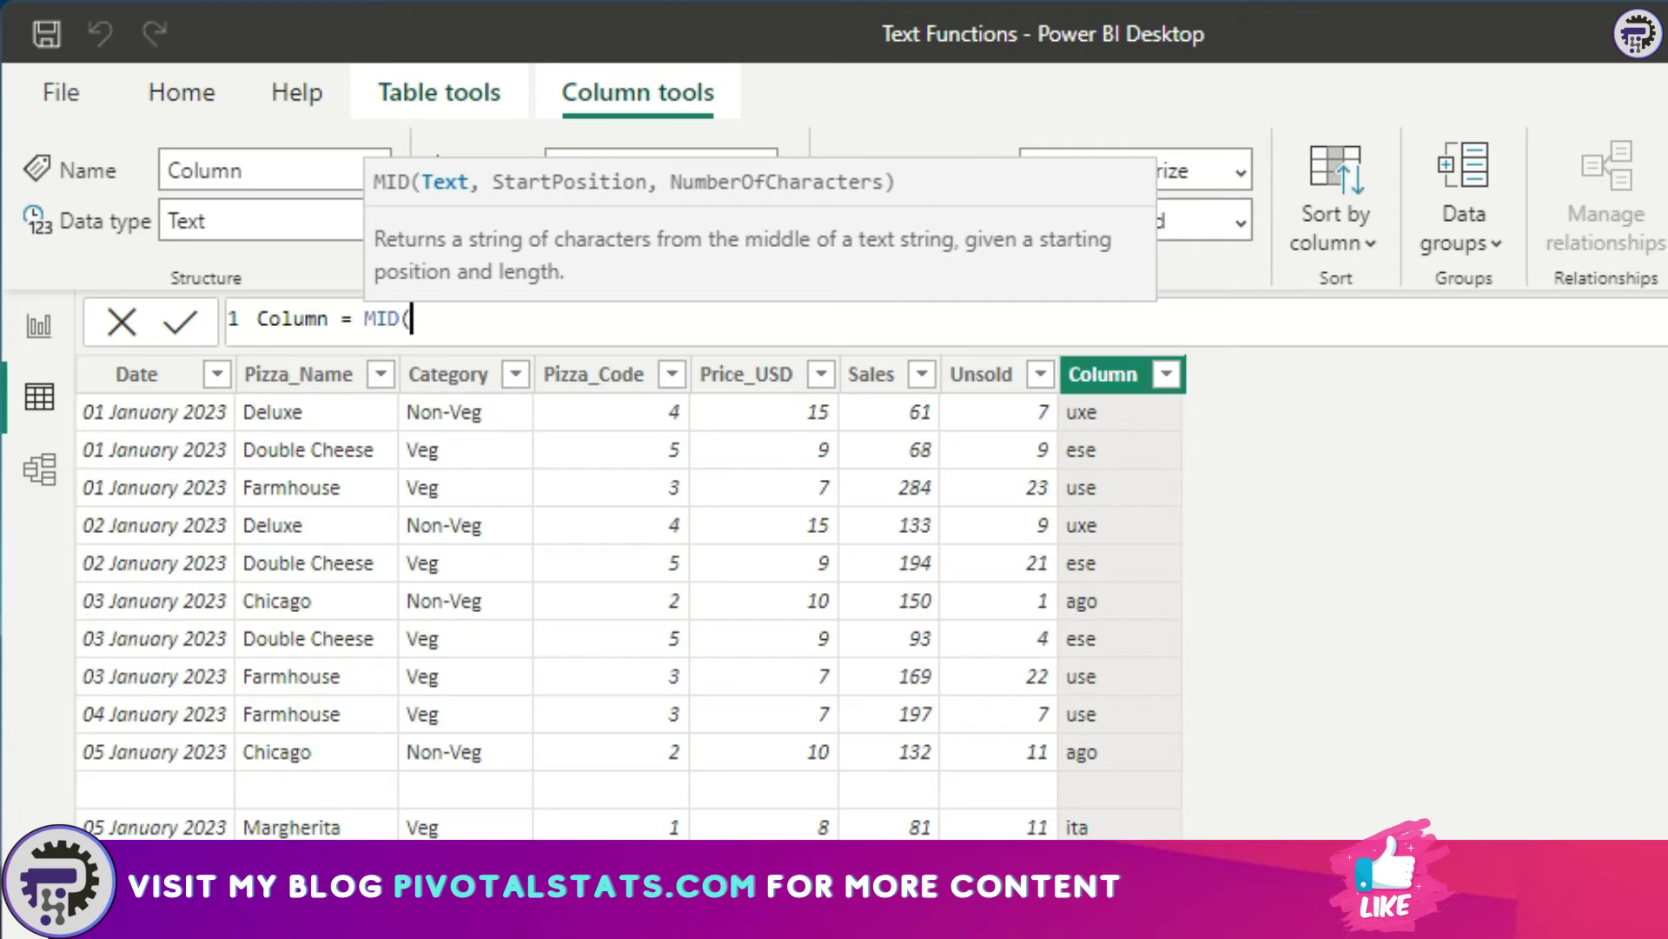
pyautogui.write('pi')
pyautogui.press('Down')
pyautogui.press('Down')
pyautogui.press('Down')
pyautogui.press('Down')
pyautogui.press('Down')
pyautogui.press('Tab')
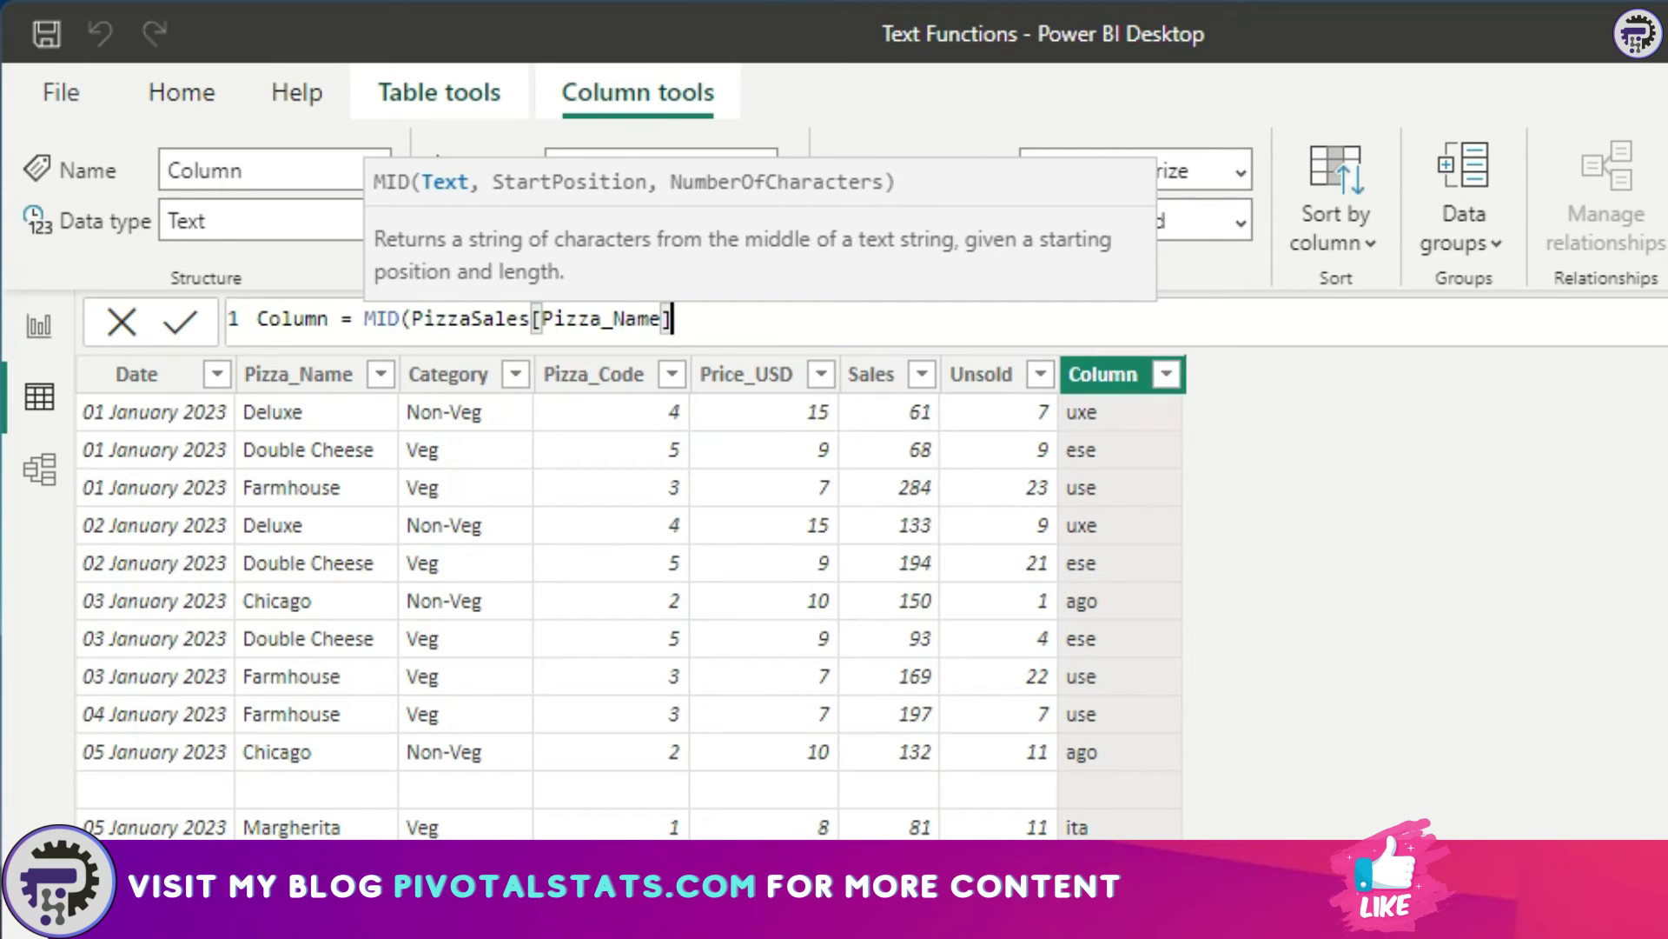
# - Set MID's start position to 2 and number of characters to 3, close the function and commit the formula
pyautogui.write(',')
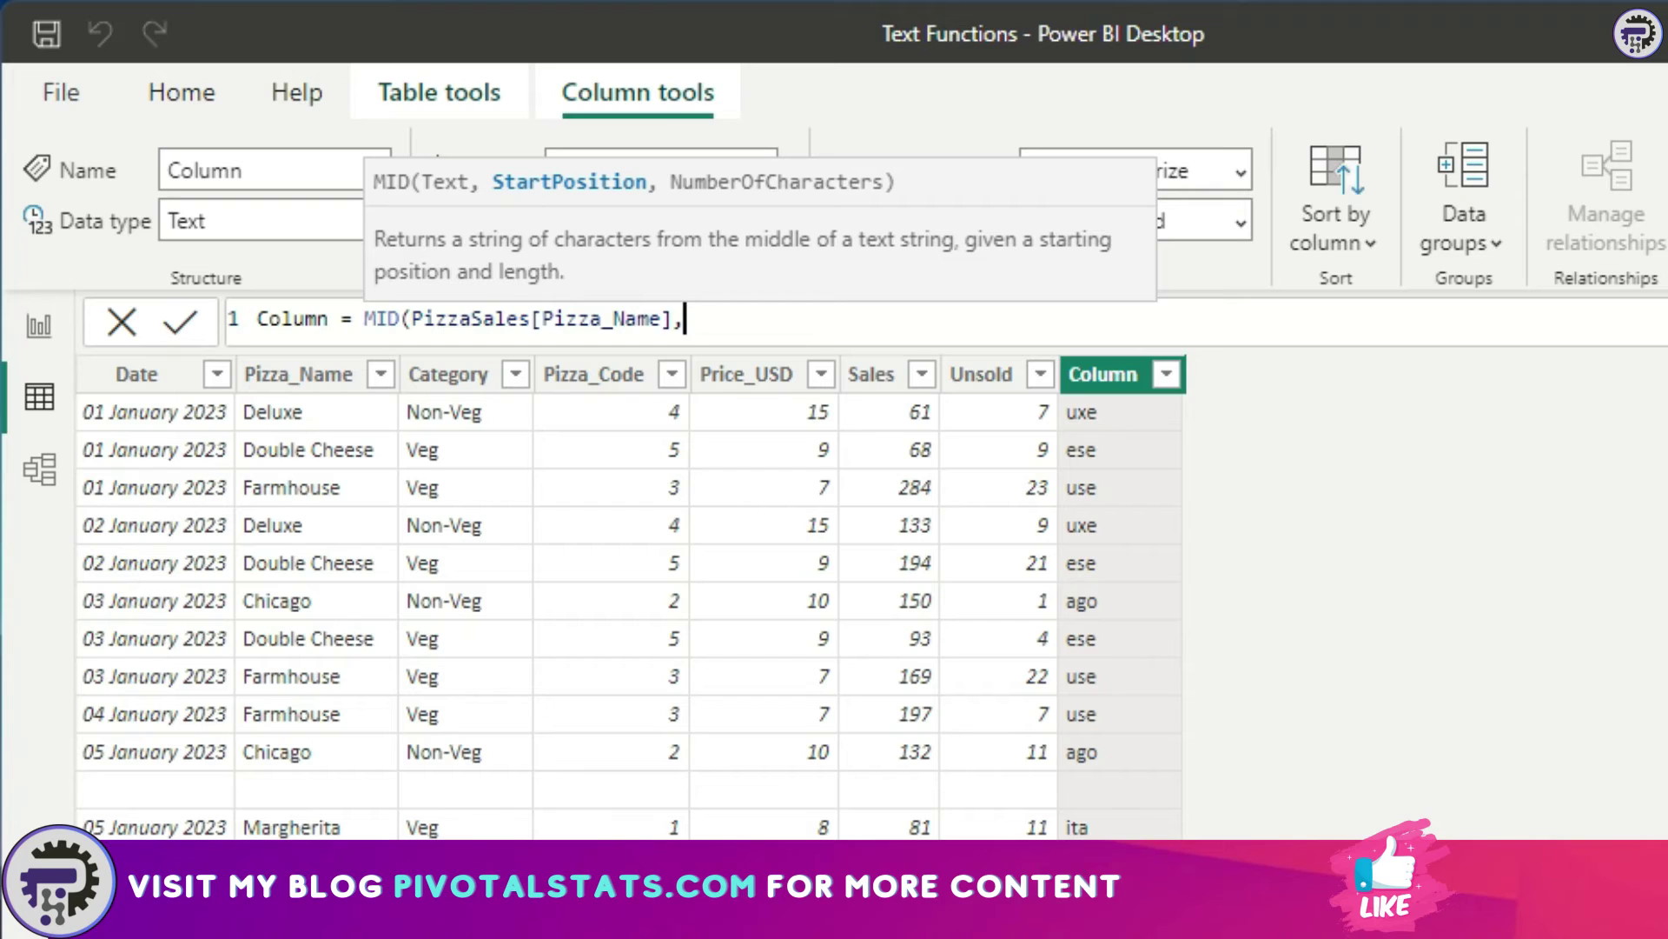
pyautogui.write('2,3')
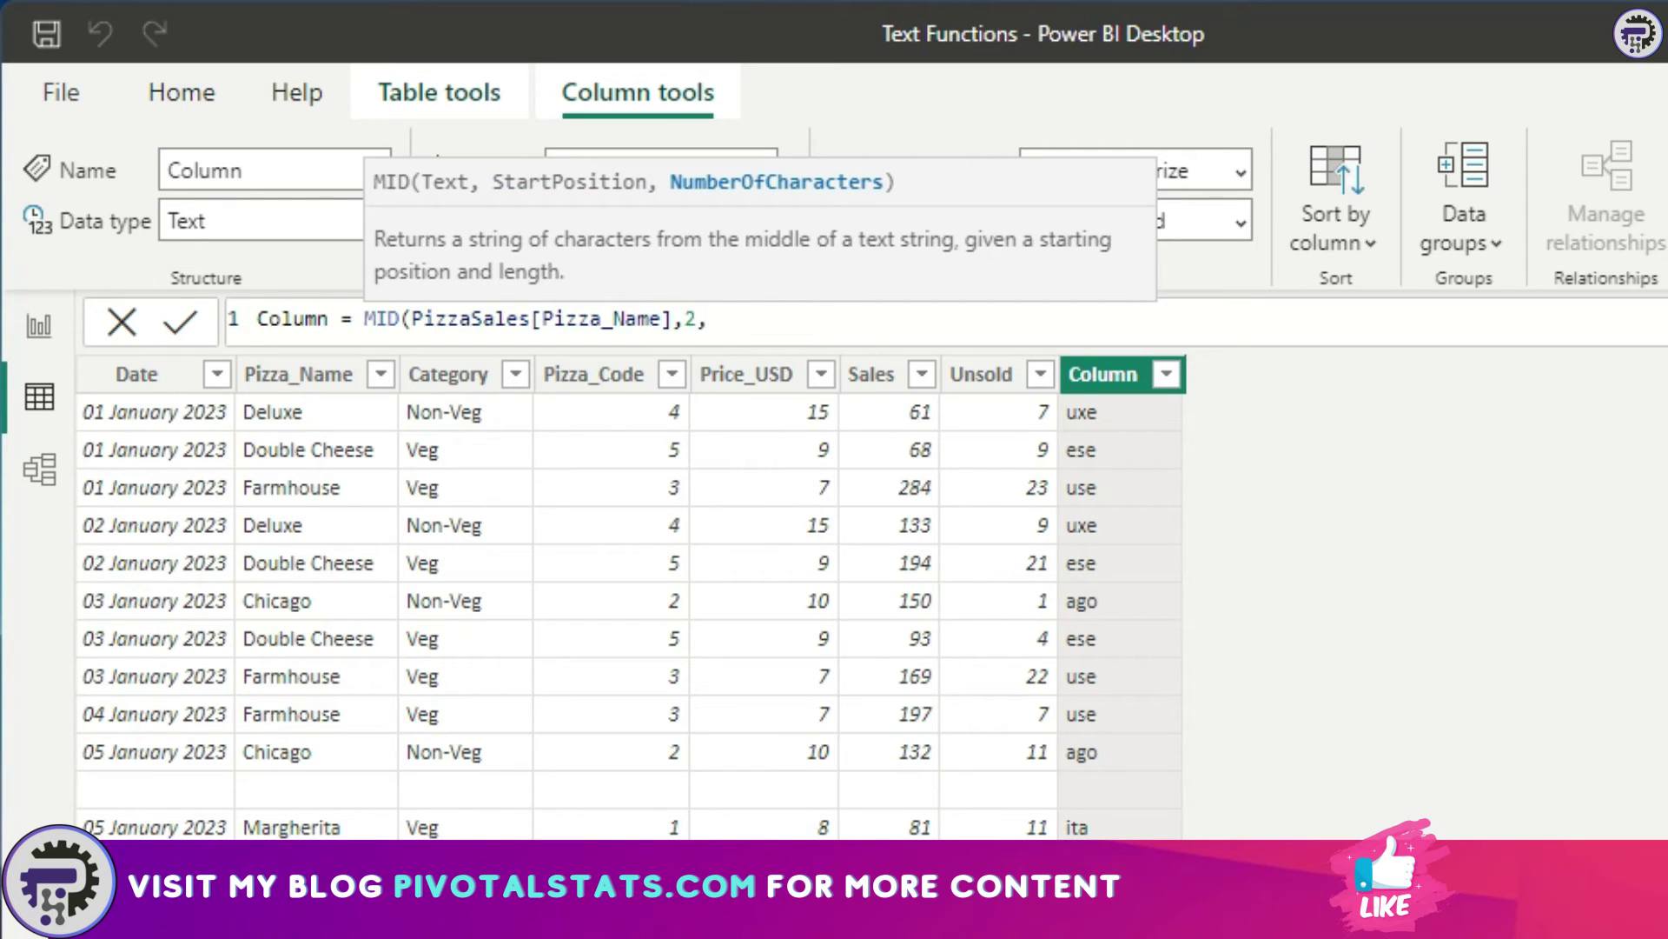
pyautogui.write(')')
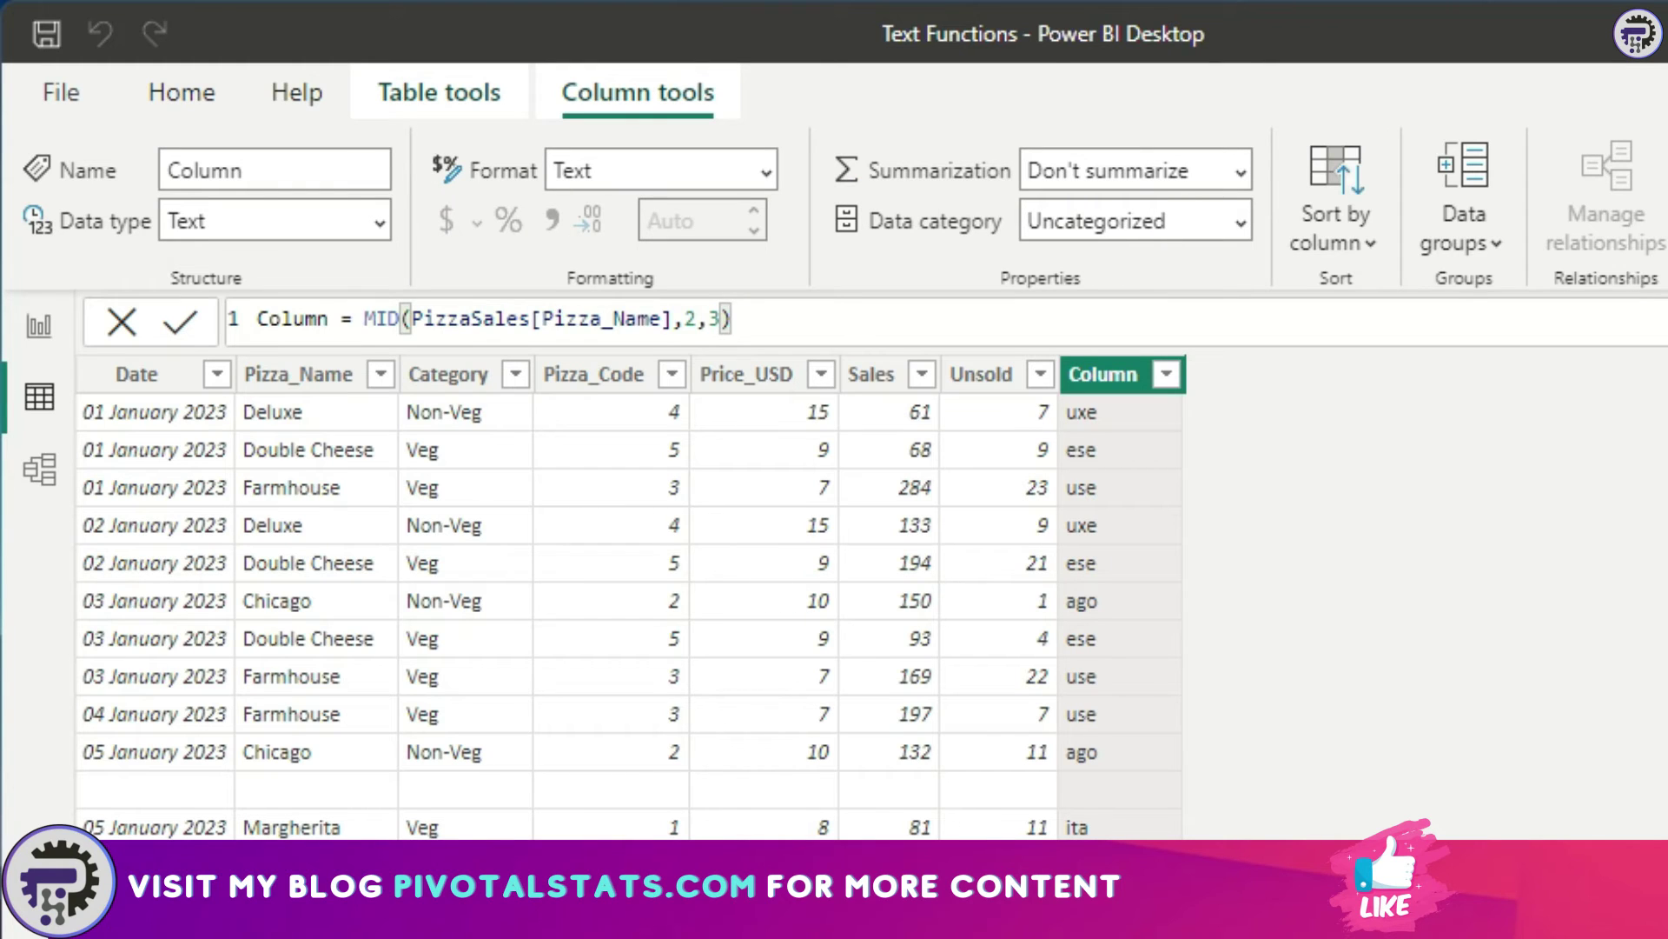
pyautogui.press('Return')
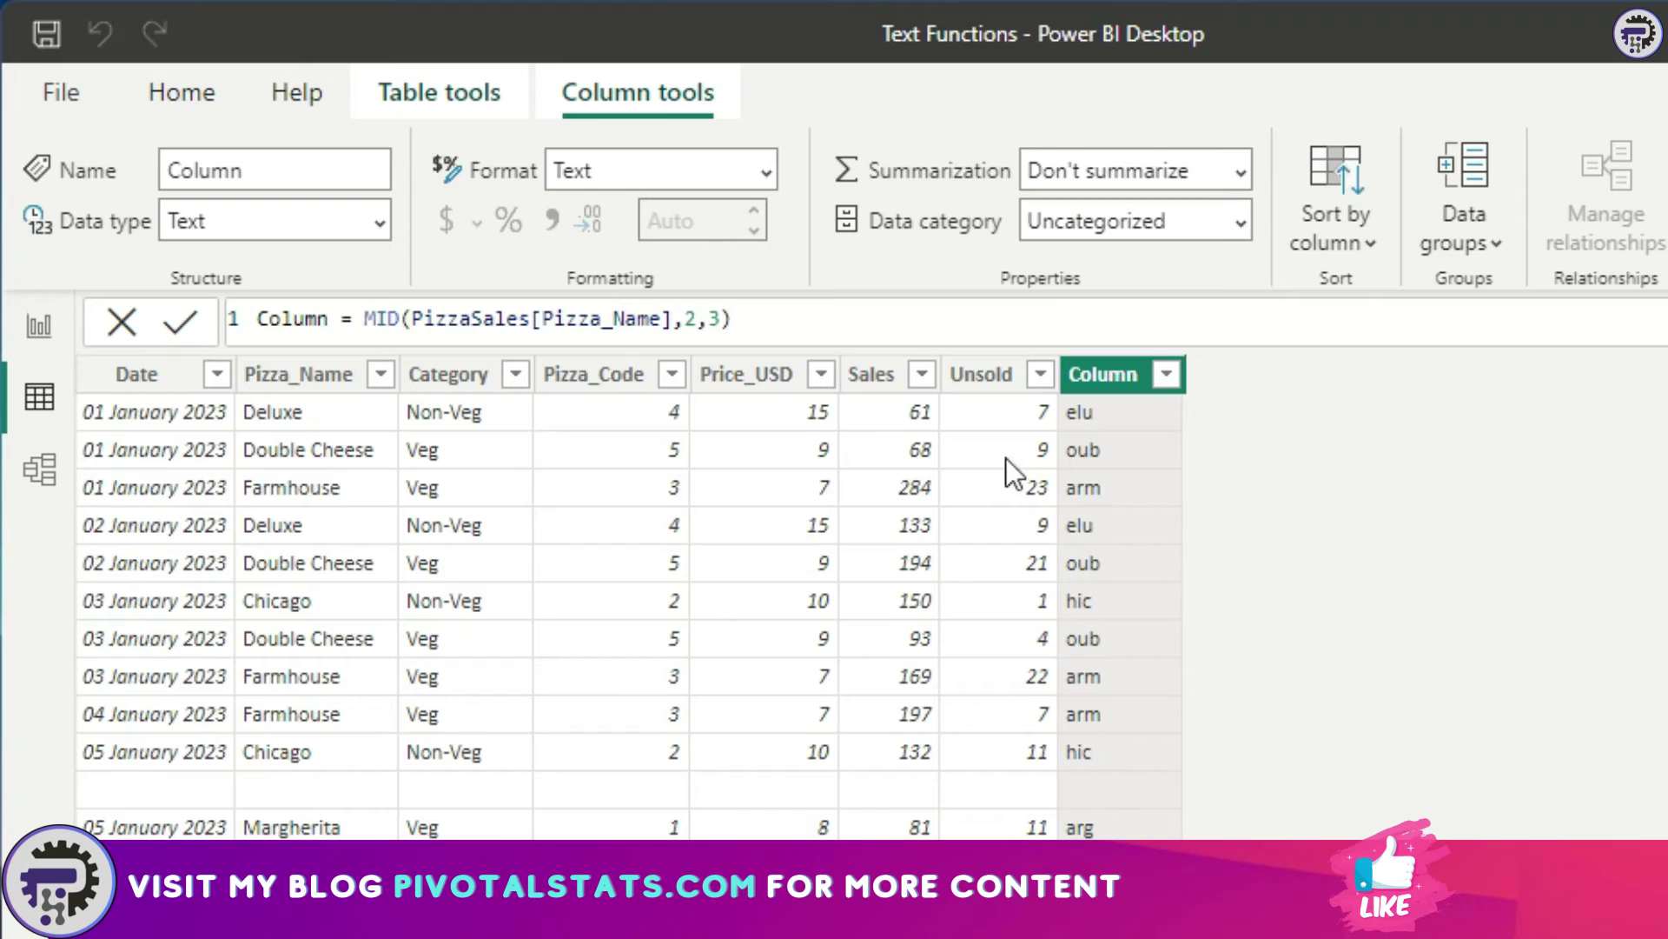
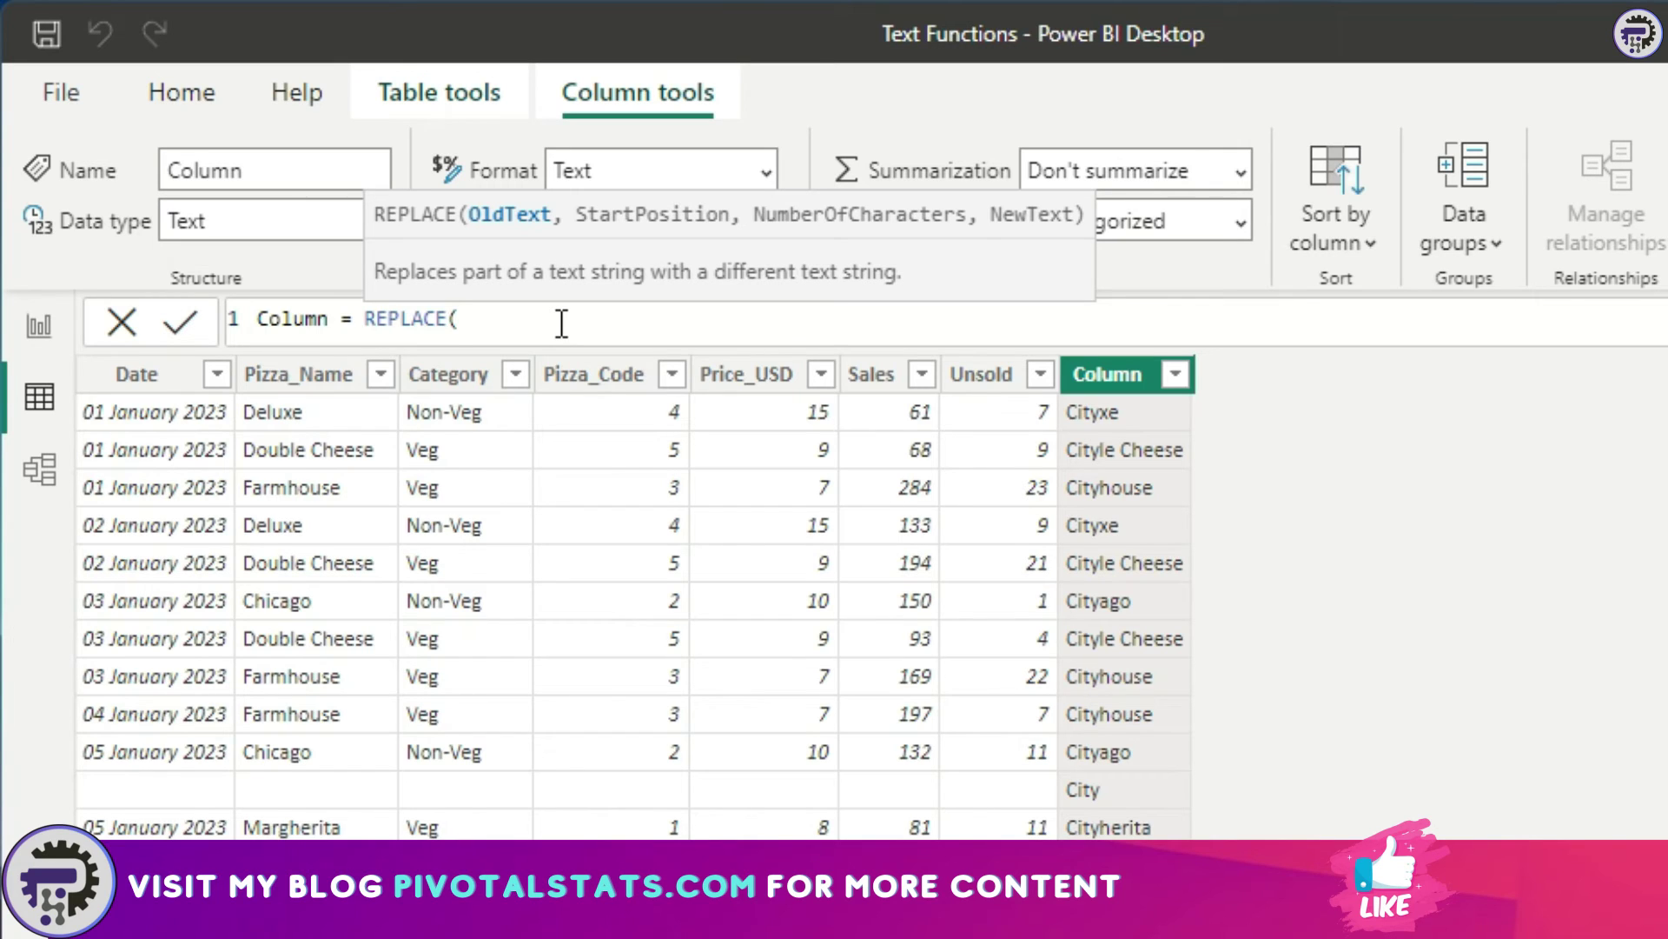
# - Complete the REPLACE function with PizzaSales[Pizza_Name] as old text, start position 1, 4 characters and new text "City"
pyautogui.write('pi')
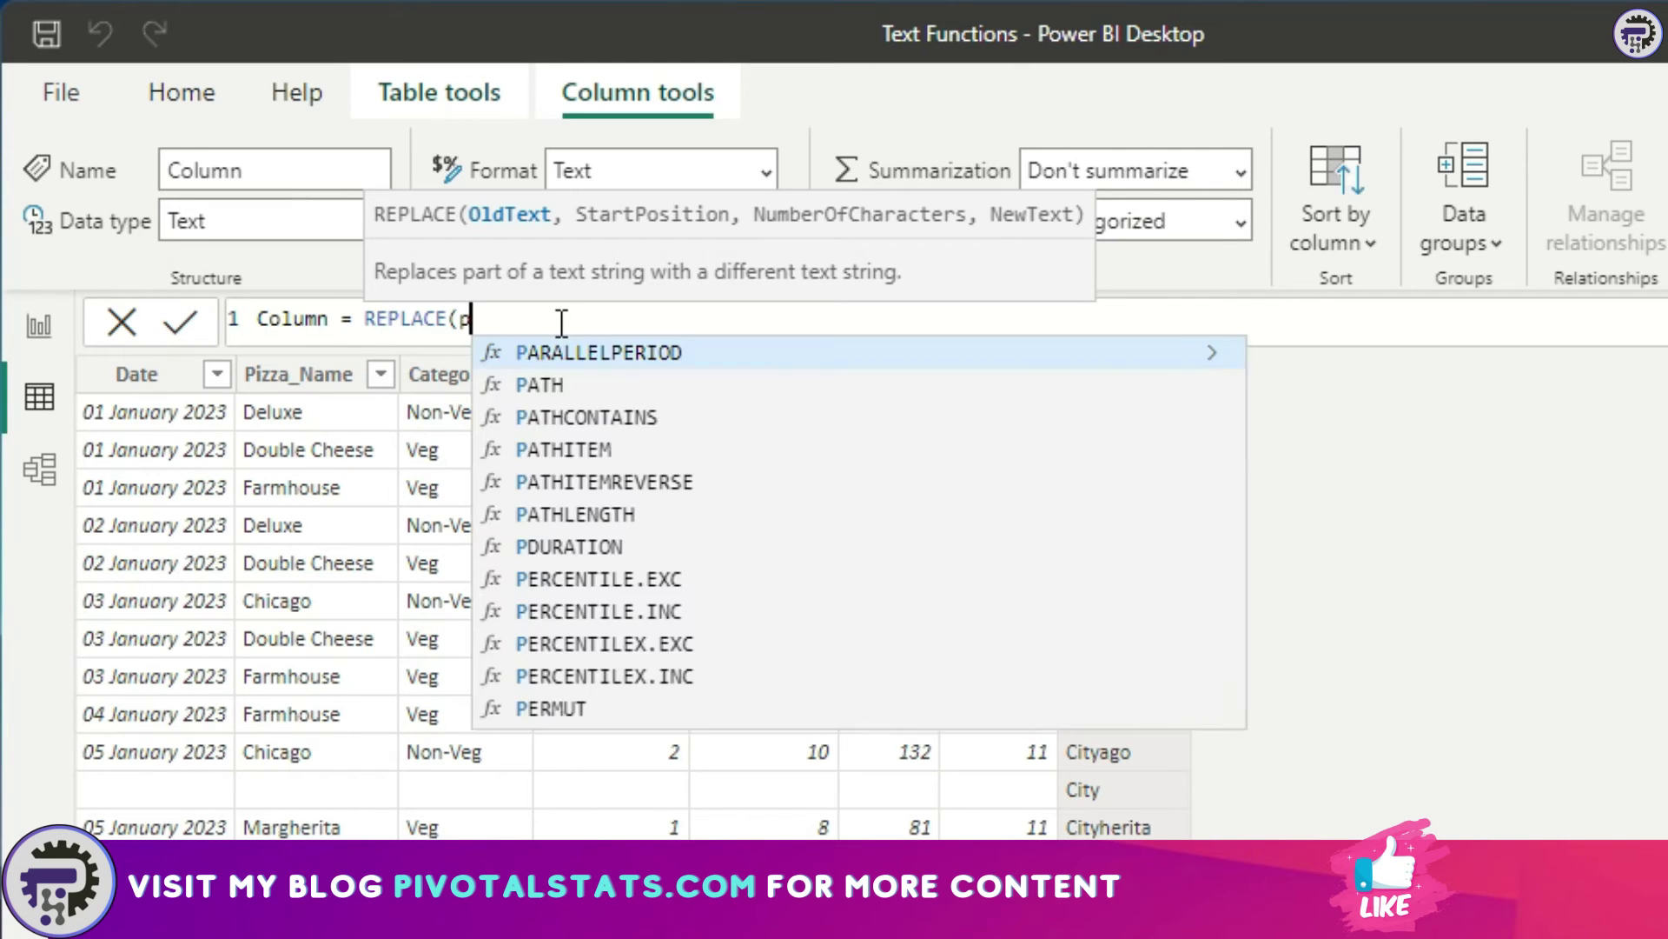
pyautogui.press('Down')
pyautogui.press('Down')
pyautogui.press('Down')
pyautogui.press('Down')
pyautogui.press('Down')
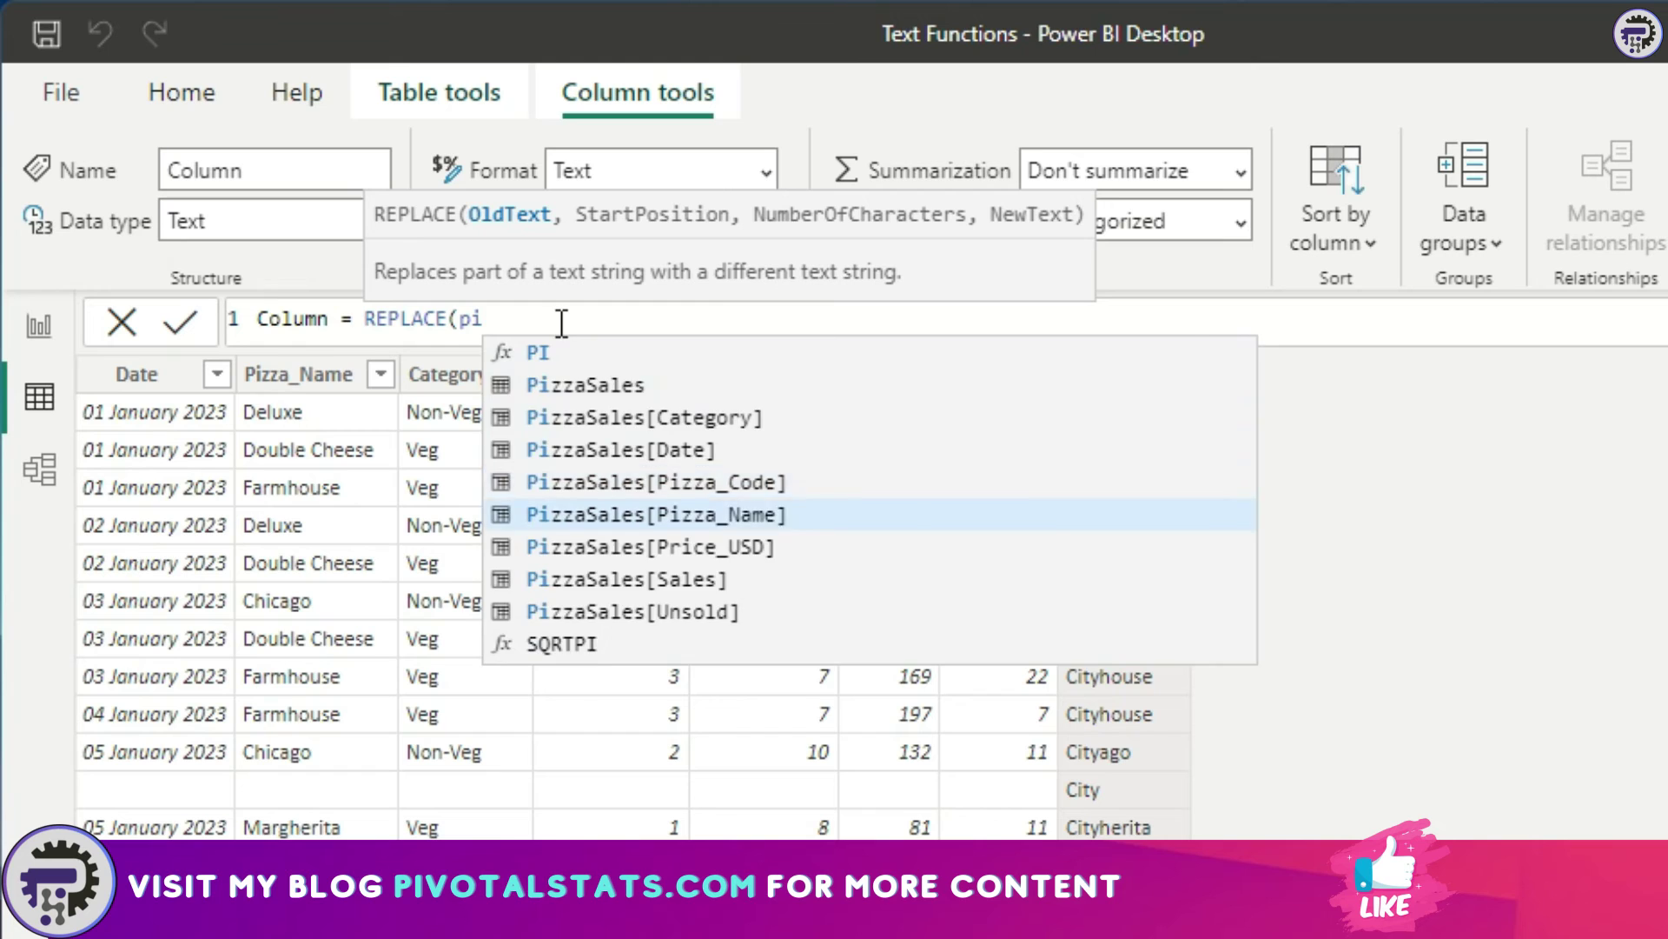
pyautogui.press('Tab')
pyautogui.write(',')
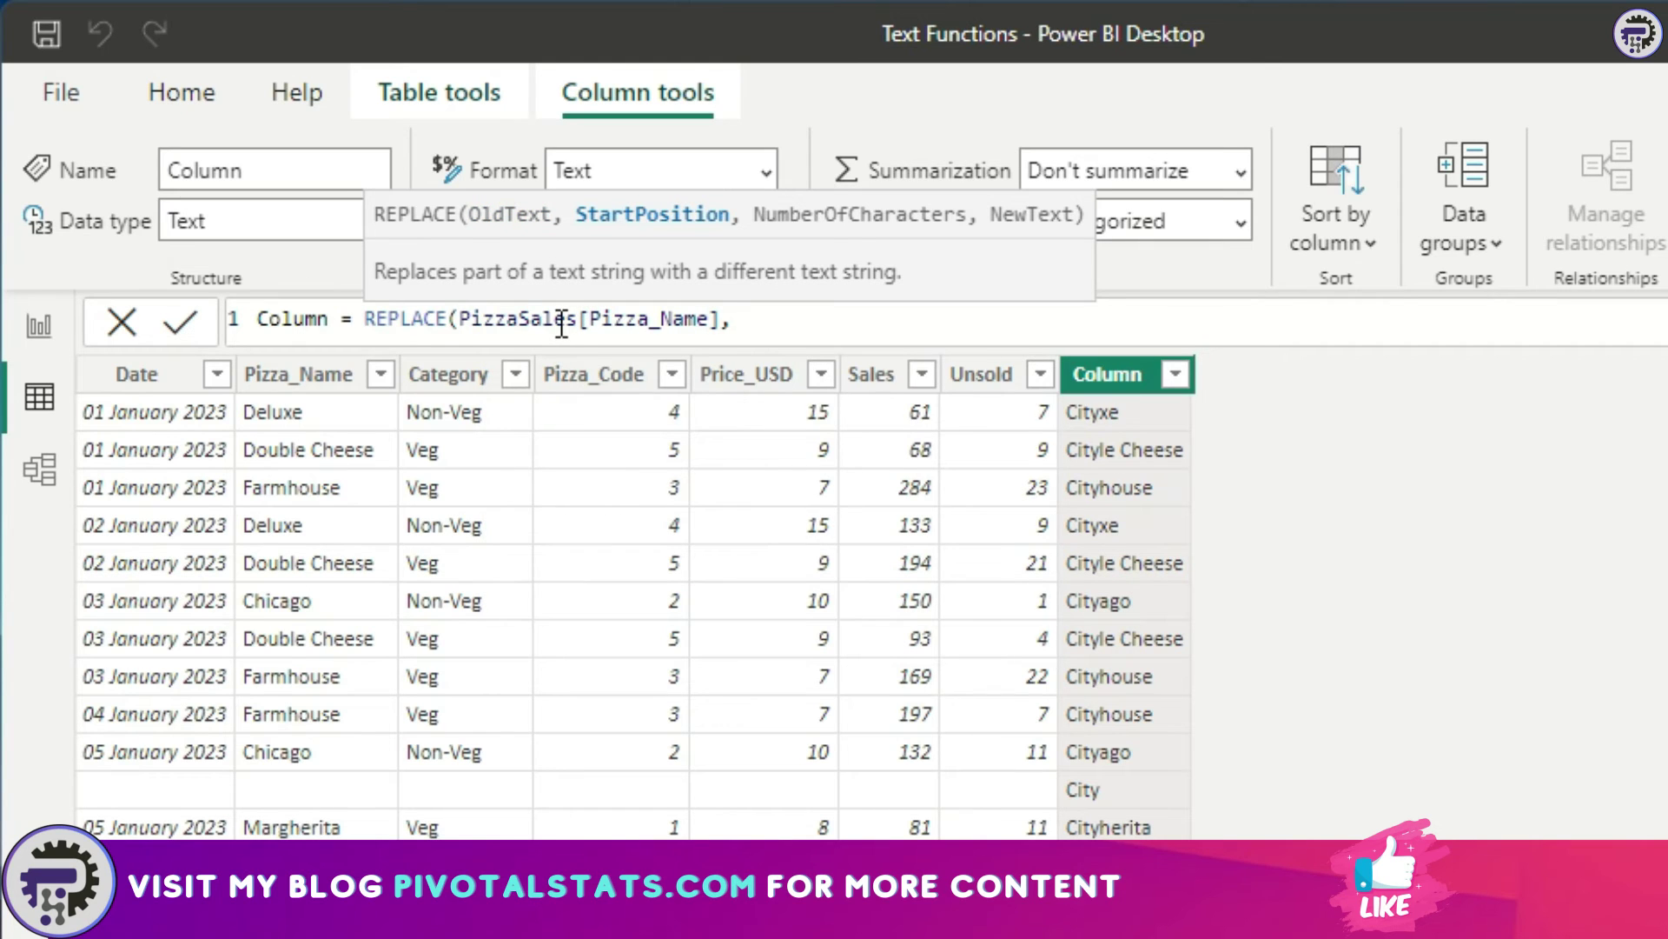
pyautogui.write('1')
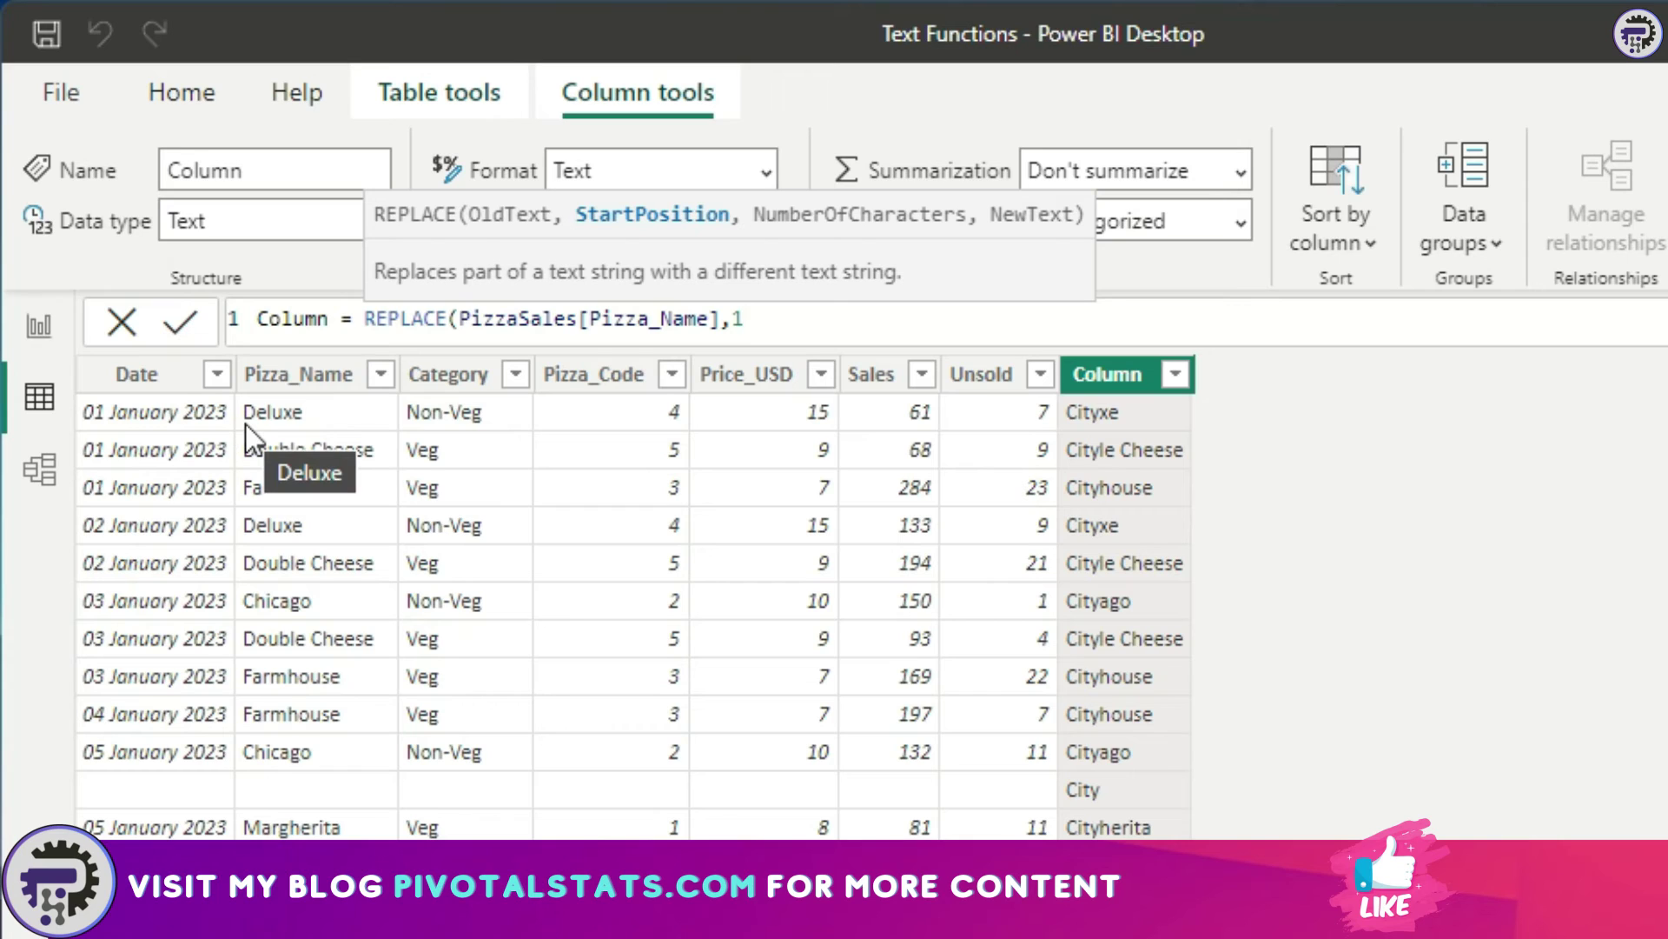
pyautogui.write(',4,"City")')
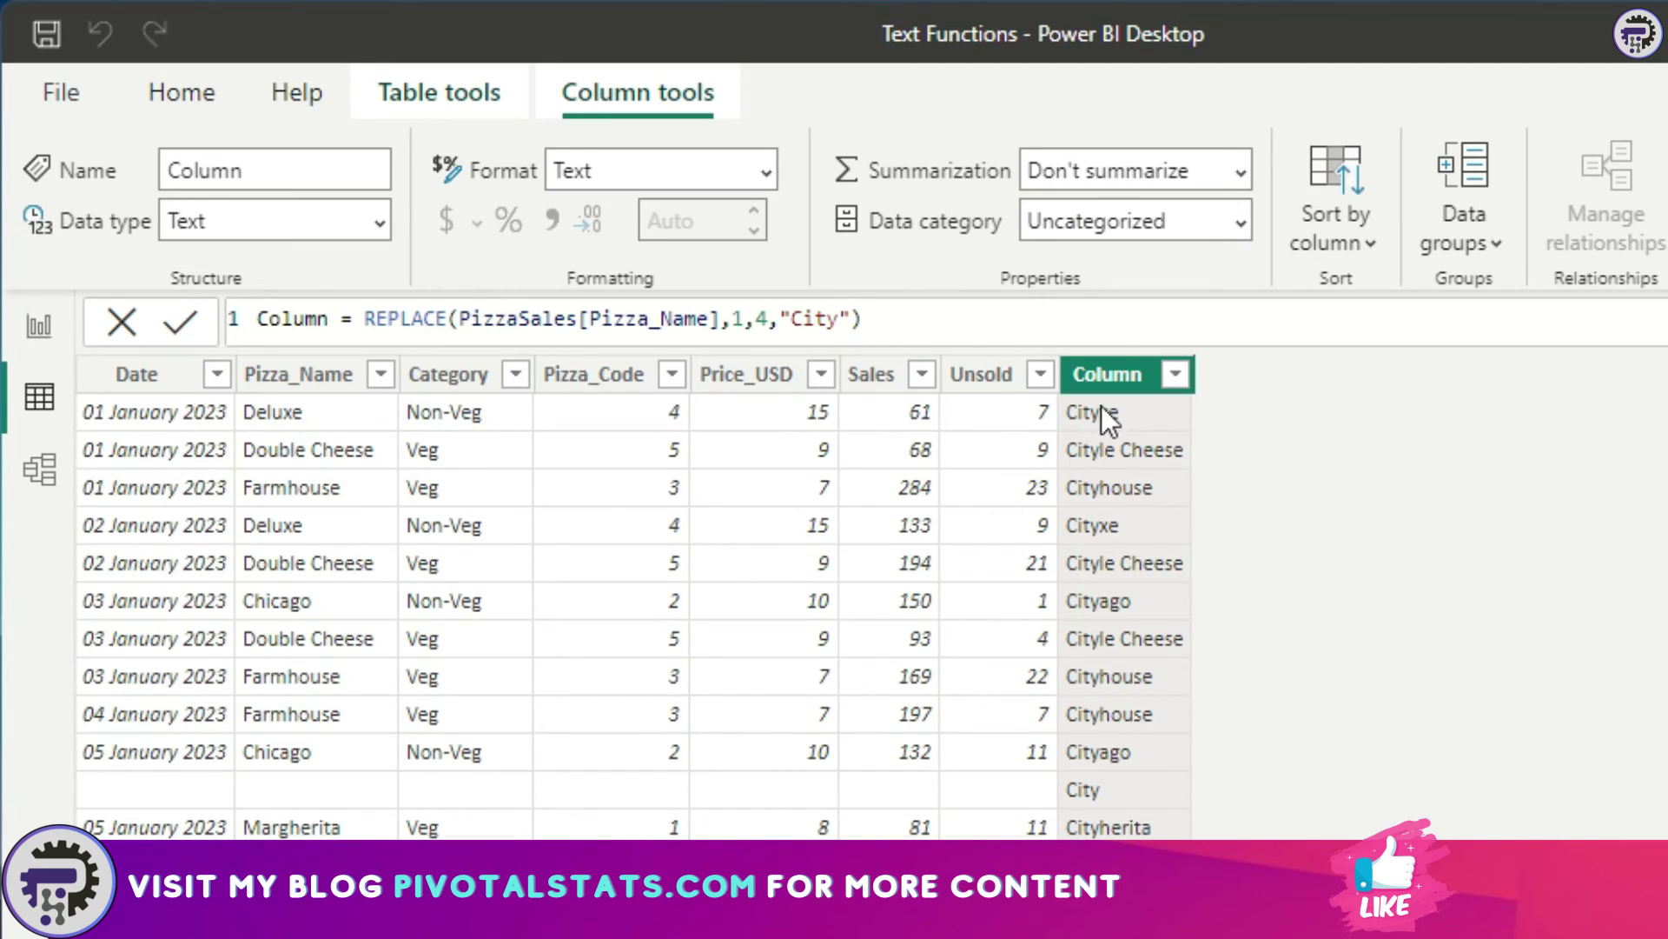
# - Set the REPLACE function's number of characters to 8 and commit the formula
pyautogui.doubleClick(761, 319)
pyautogui.write('8')
pyautogui.click(889, 332)
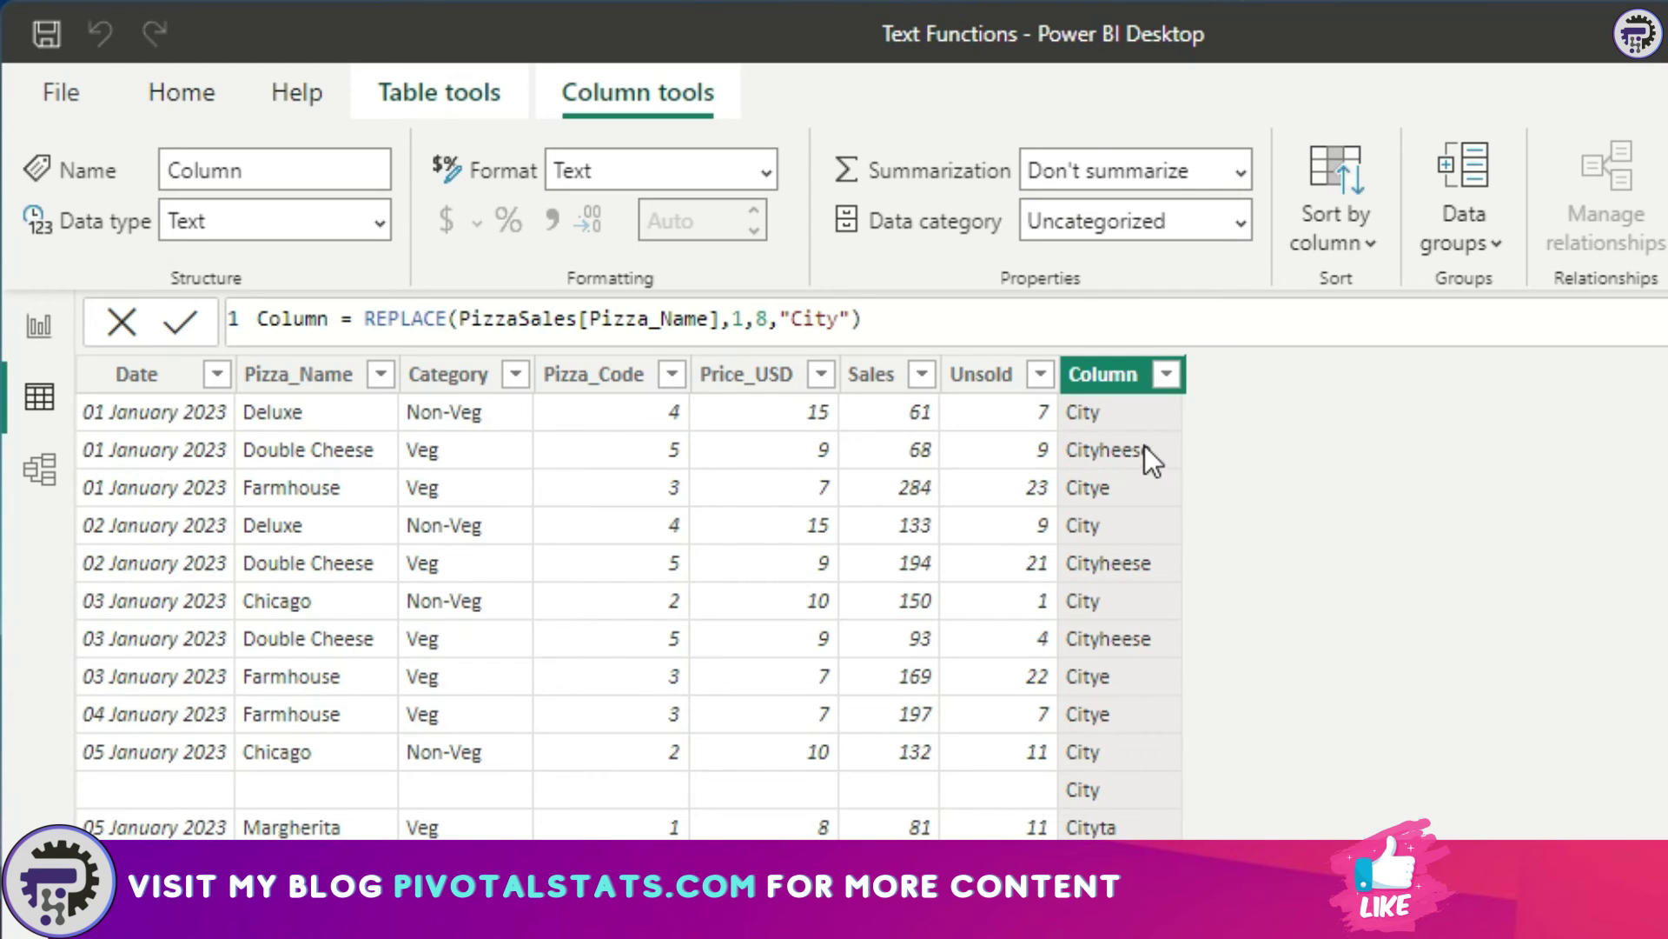
# - Replace the whole REPLACE expression with a SUBSTITUTE function on PizzaSales[Pizza_Name], using old text "ou" and new text "an"
pyautogui.moveTo(364, 319); pyautogui.dragTo(863, 319)
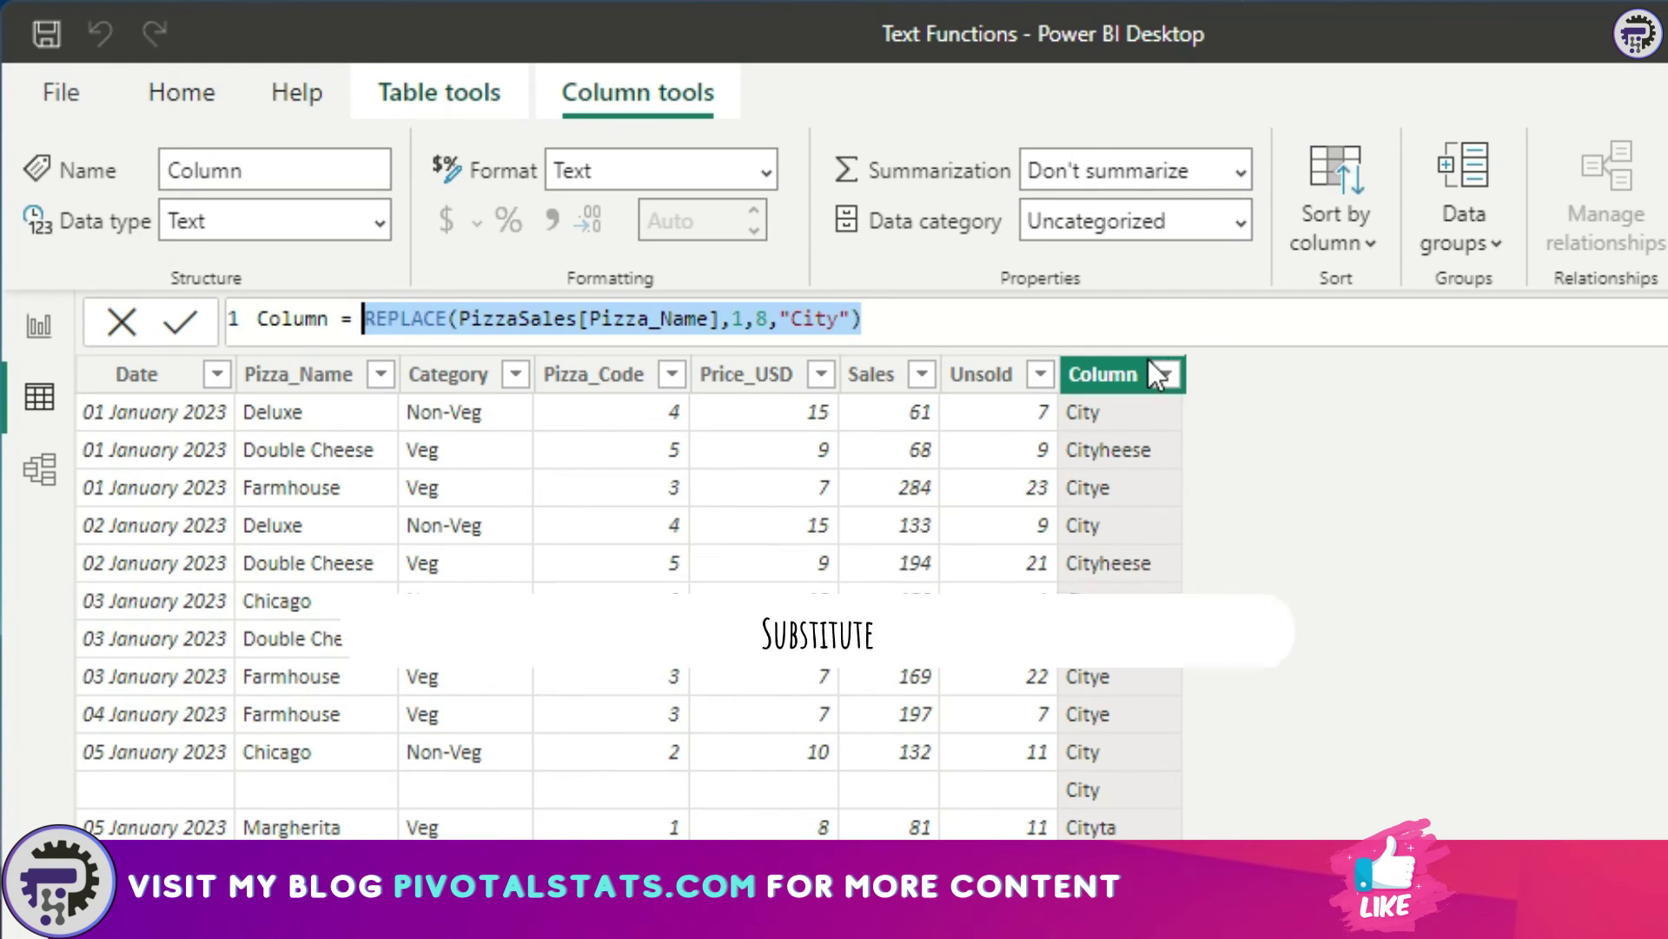
pyautogui.write('sub')
pyautogui.press('Tab')
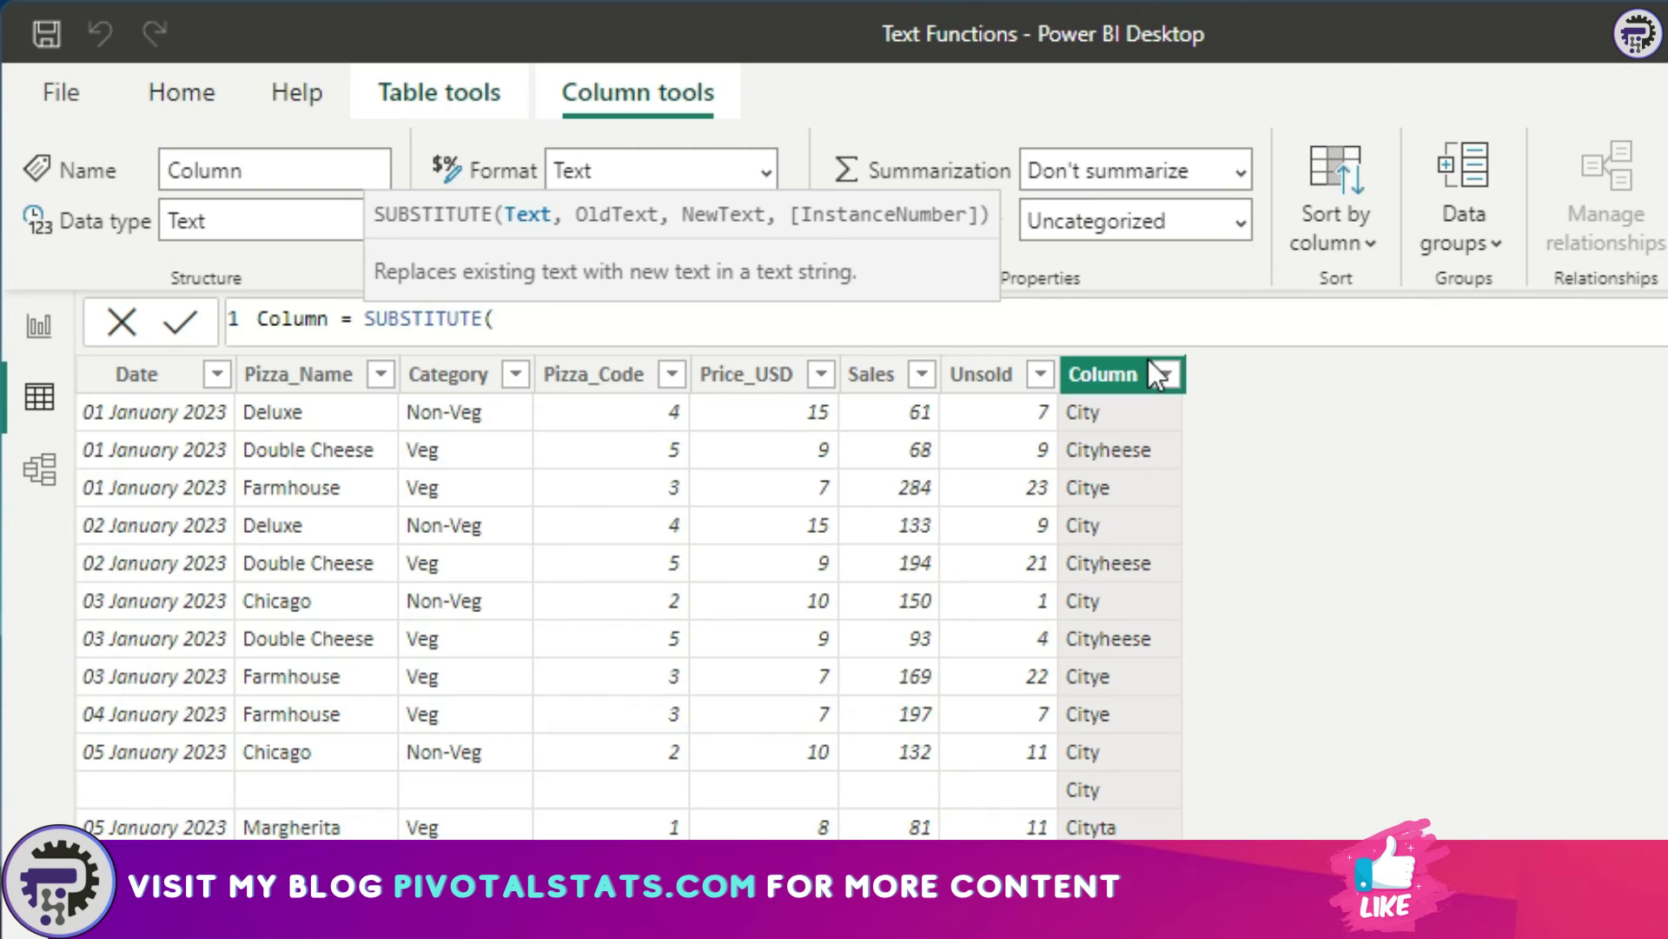
pyautogui.press('Escape')
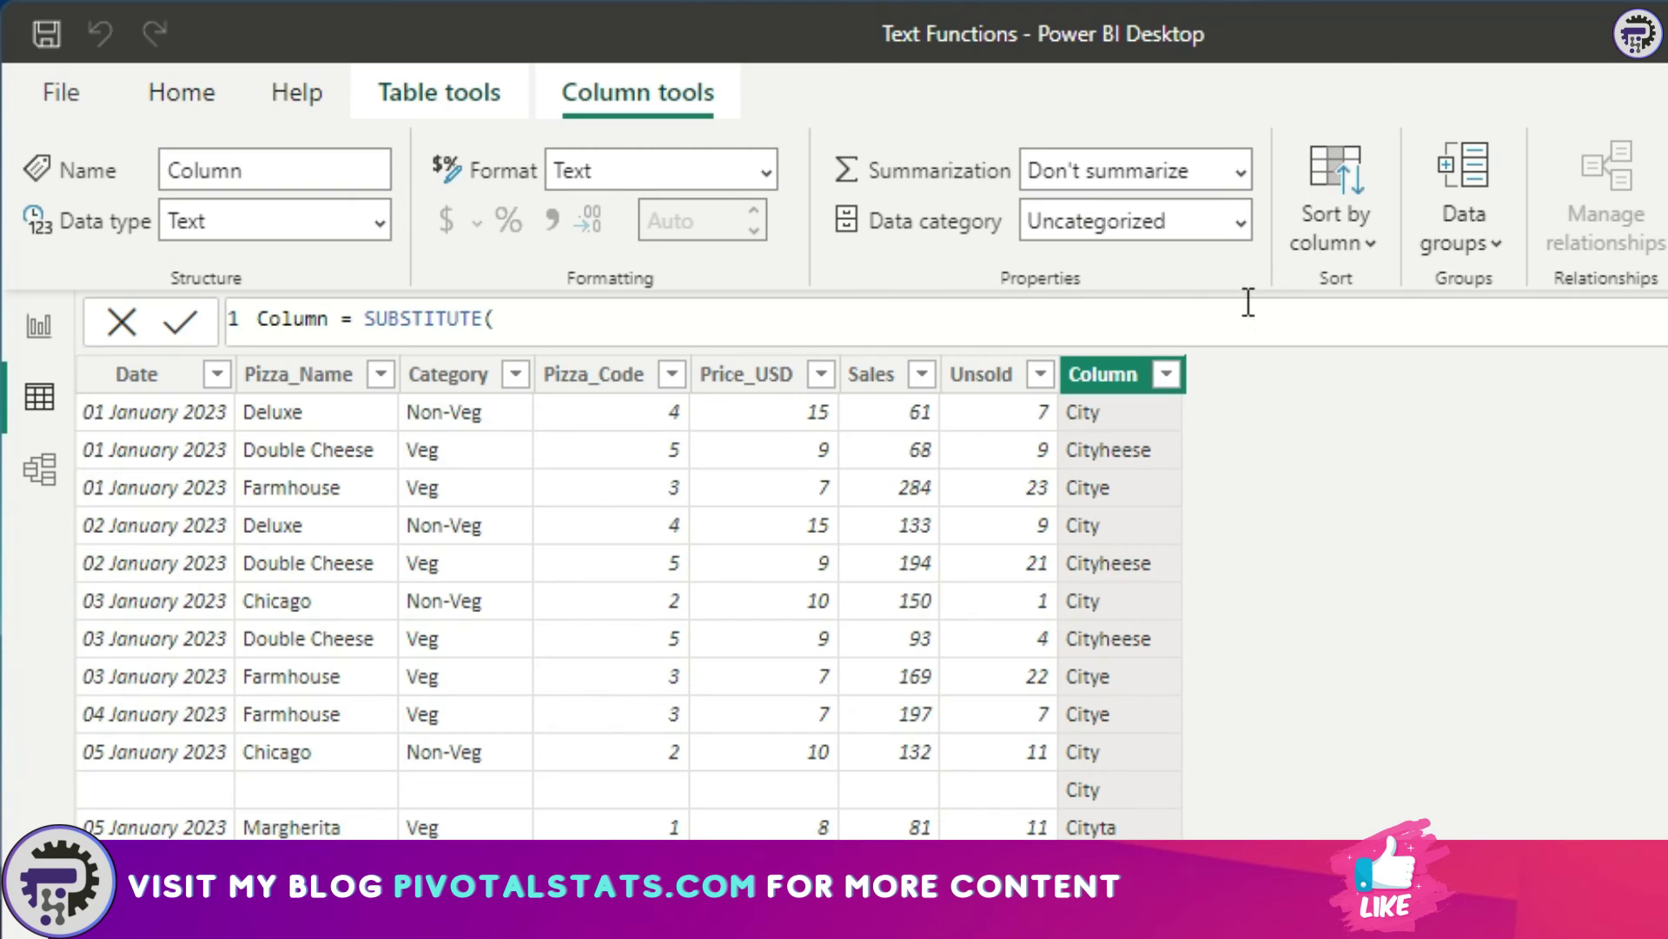
pyautogui.click(553, 316)
pyautogui.press('BackSpace')
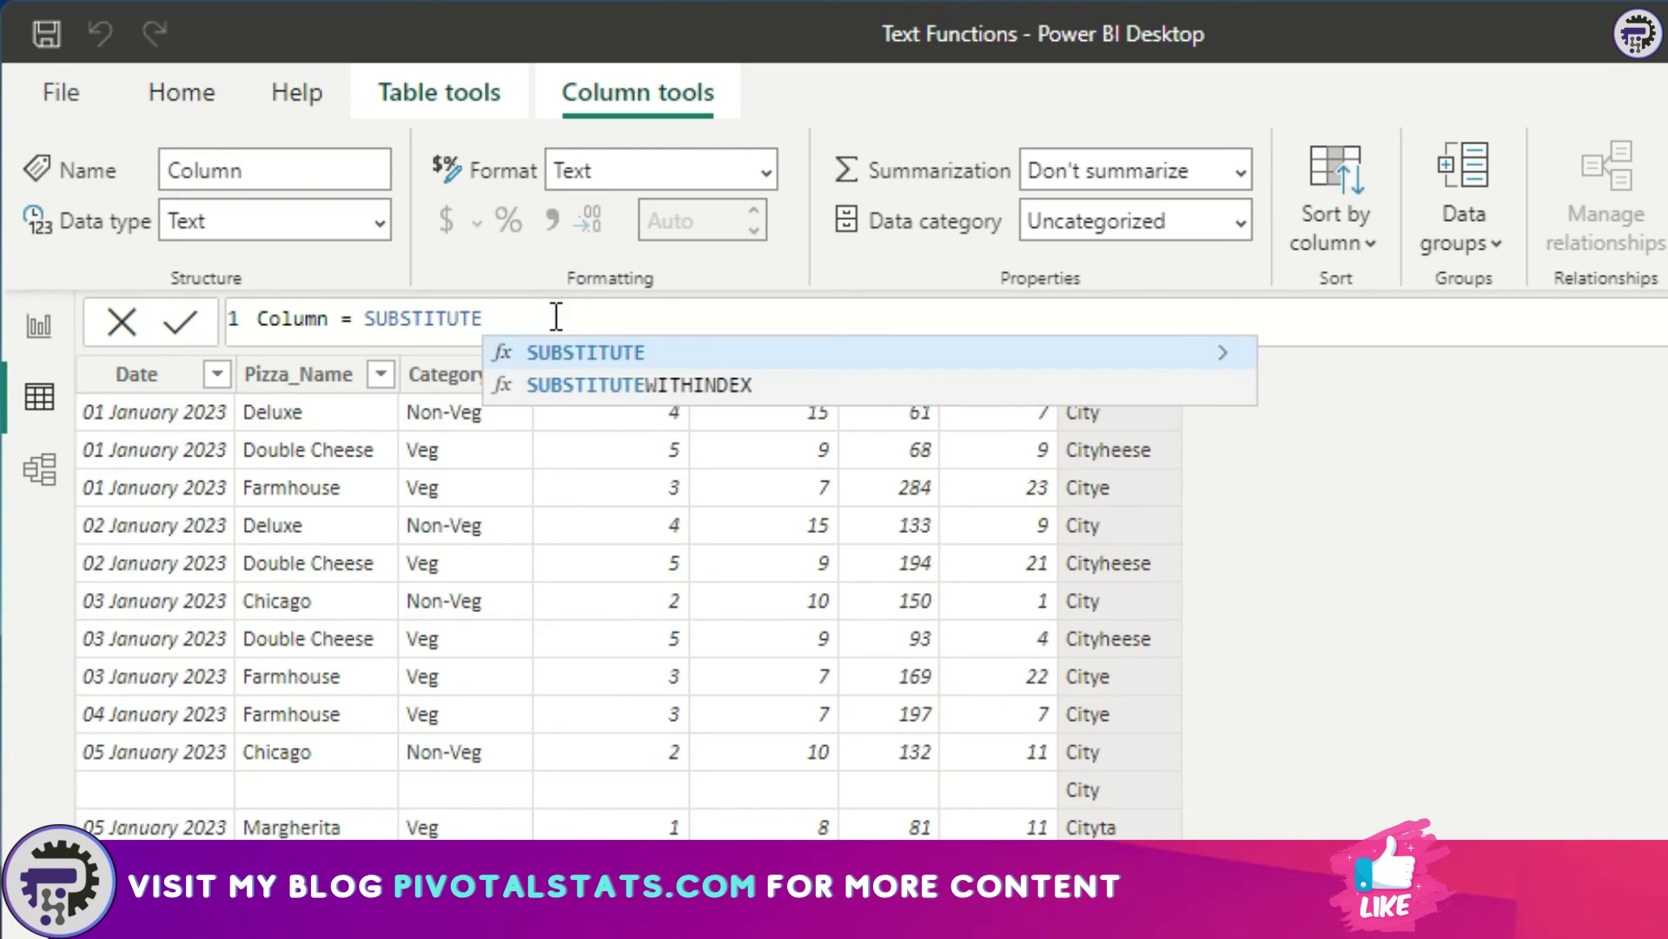
pyautogui.write('(')
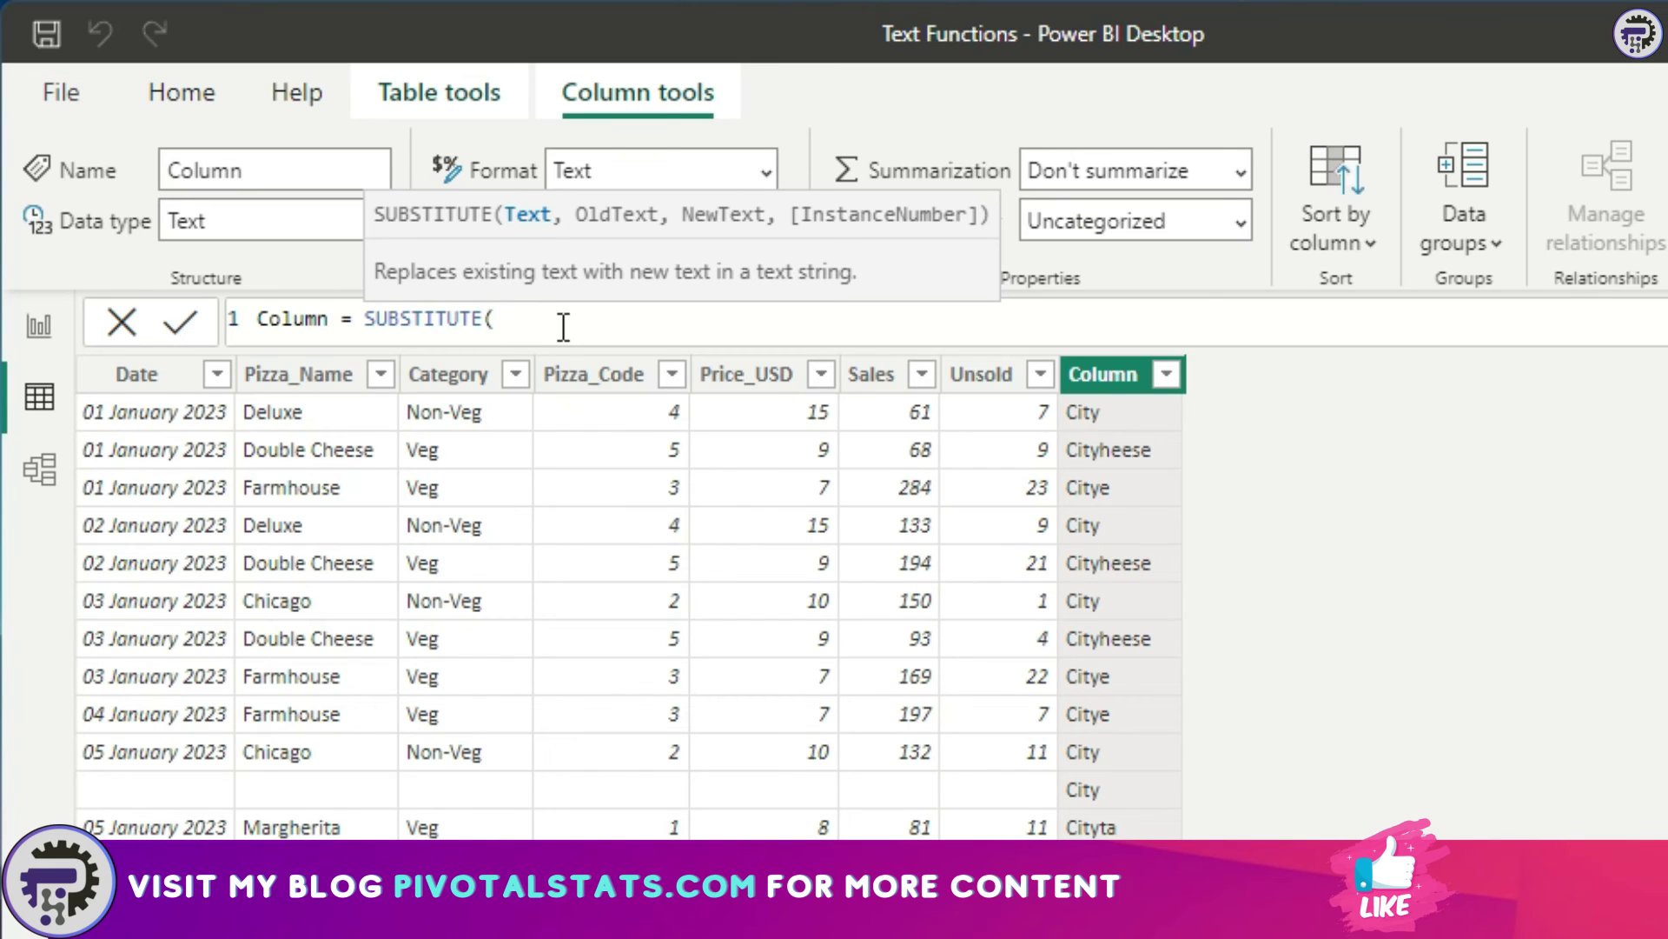
pyautogui.write('PizzaSales[Pizza_Name]')
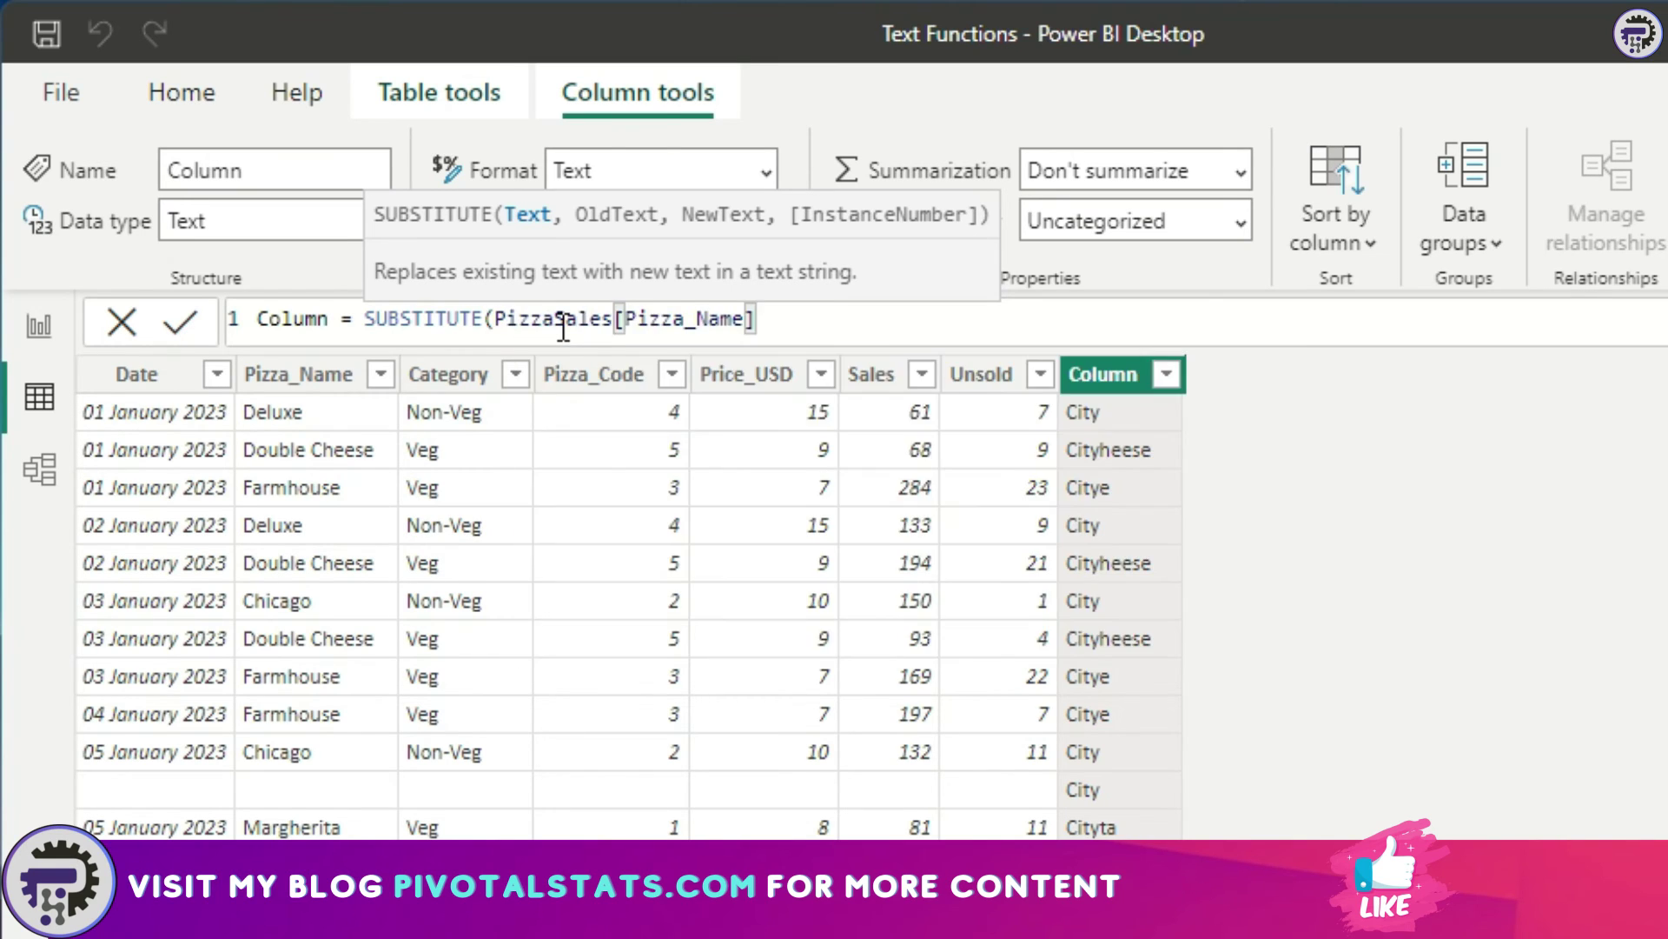
pyautogui.write(',')
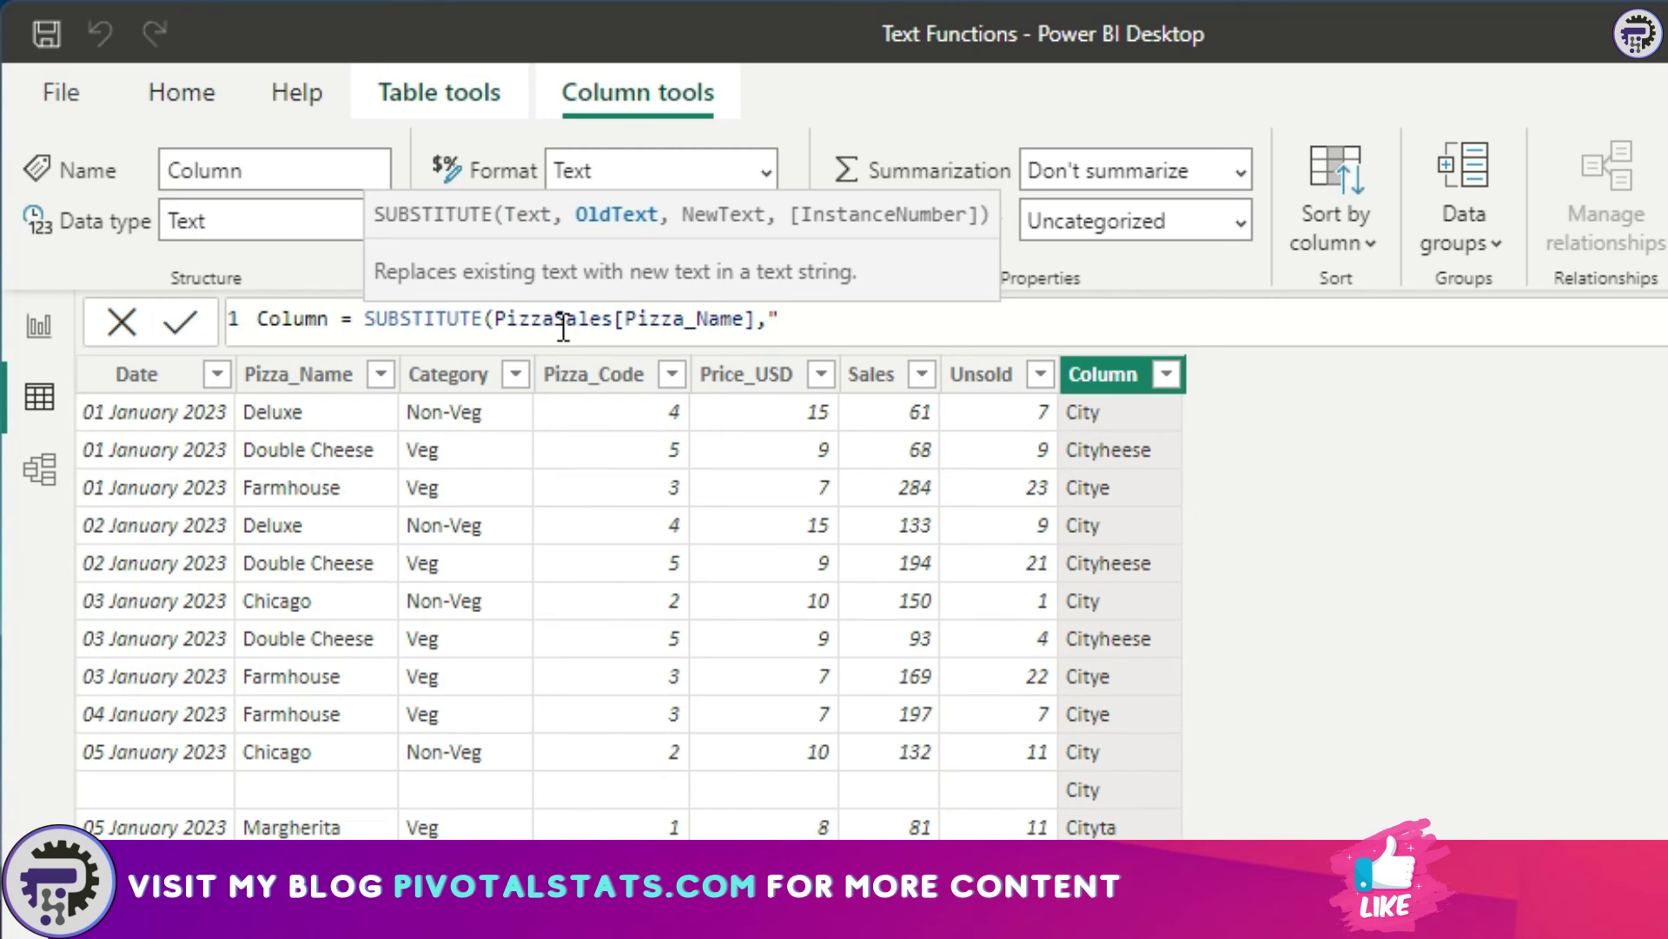
pyautogui.write('"ou","an"')
# - Try changing the SUBSTITUTE function's old text to "Ou", and undo the edit
pyautogui.press('Left')
pyautogui.press('Left')
pyautogui.press('Left')
pyautogui.press('Left')
pyautogui.press('Left')
pyautogui.press('Left')
pyautogui.press('Left')
pyautogui.hotkey('shift', 'Left')
pyautogui.write('O')
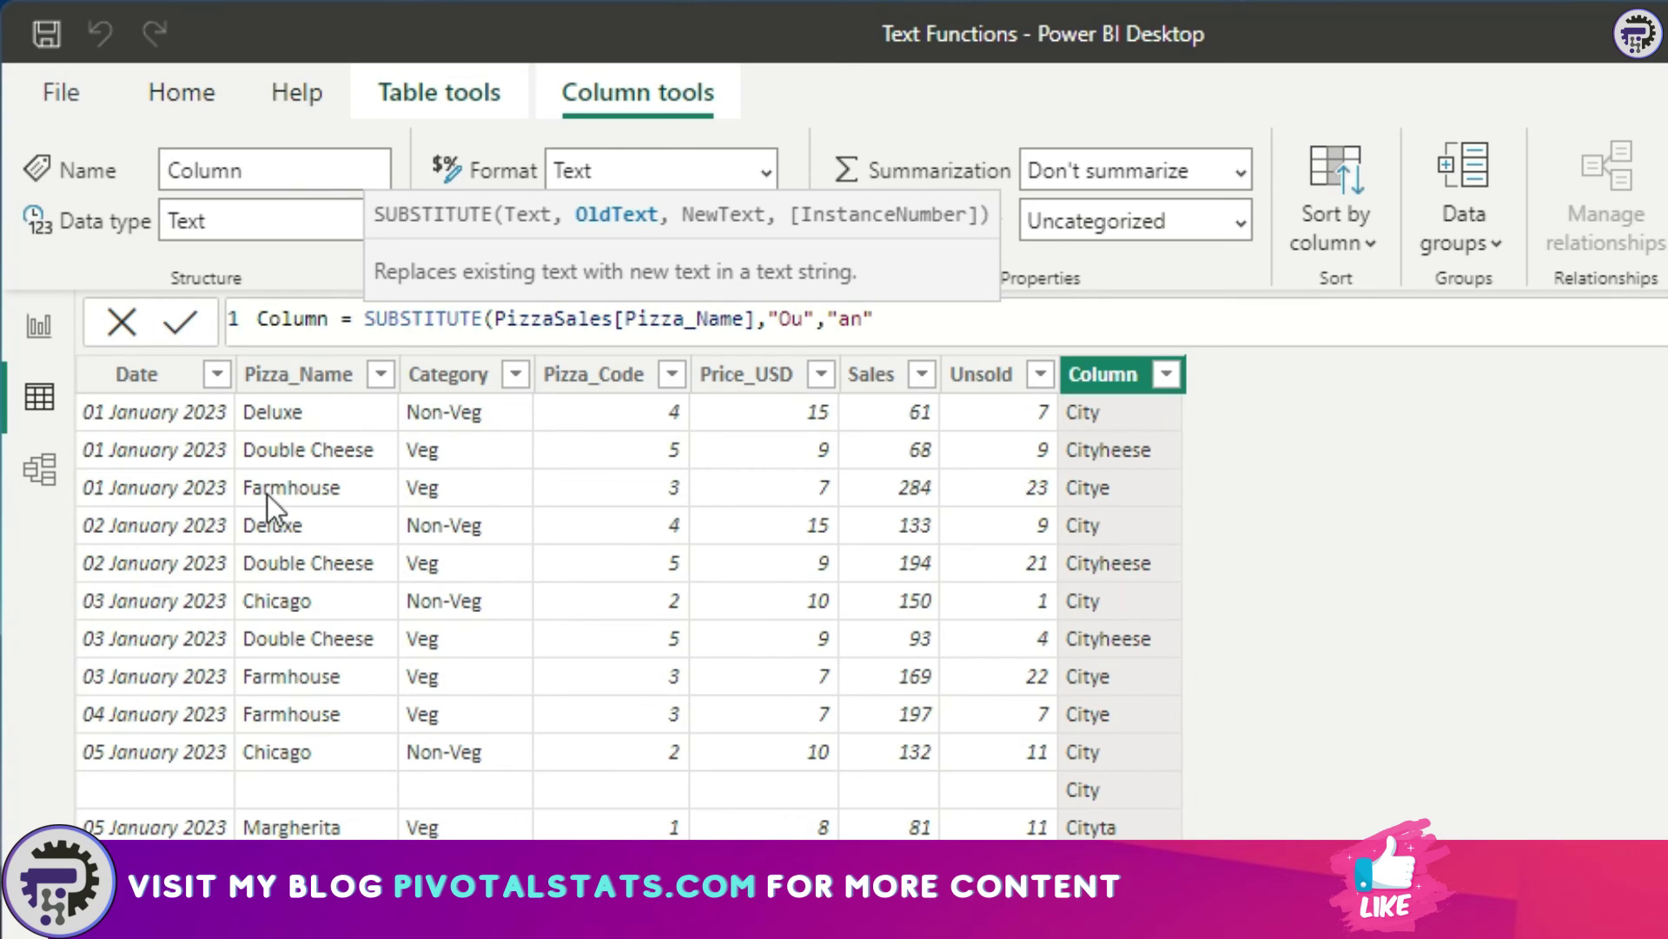
pyautogui.hotkey('ctrl', 'z')
# - Set SUBSTITUTE's instance number to 1, close the function and commit the formula
pyautogui.press('End')
pyautogui.write(',')
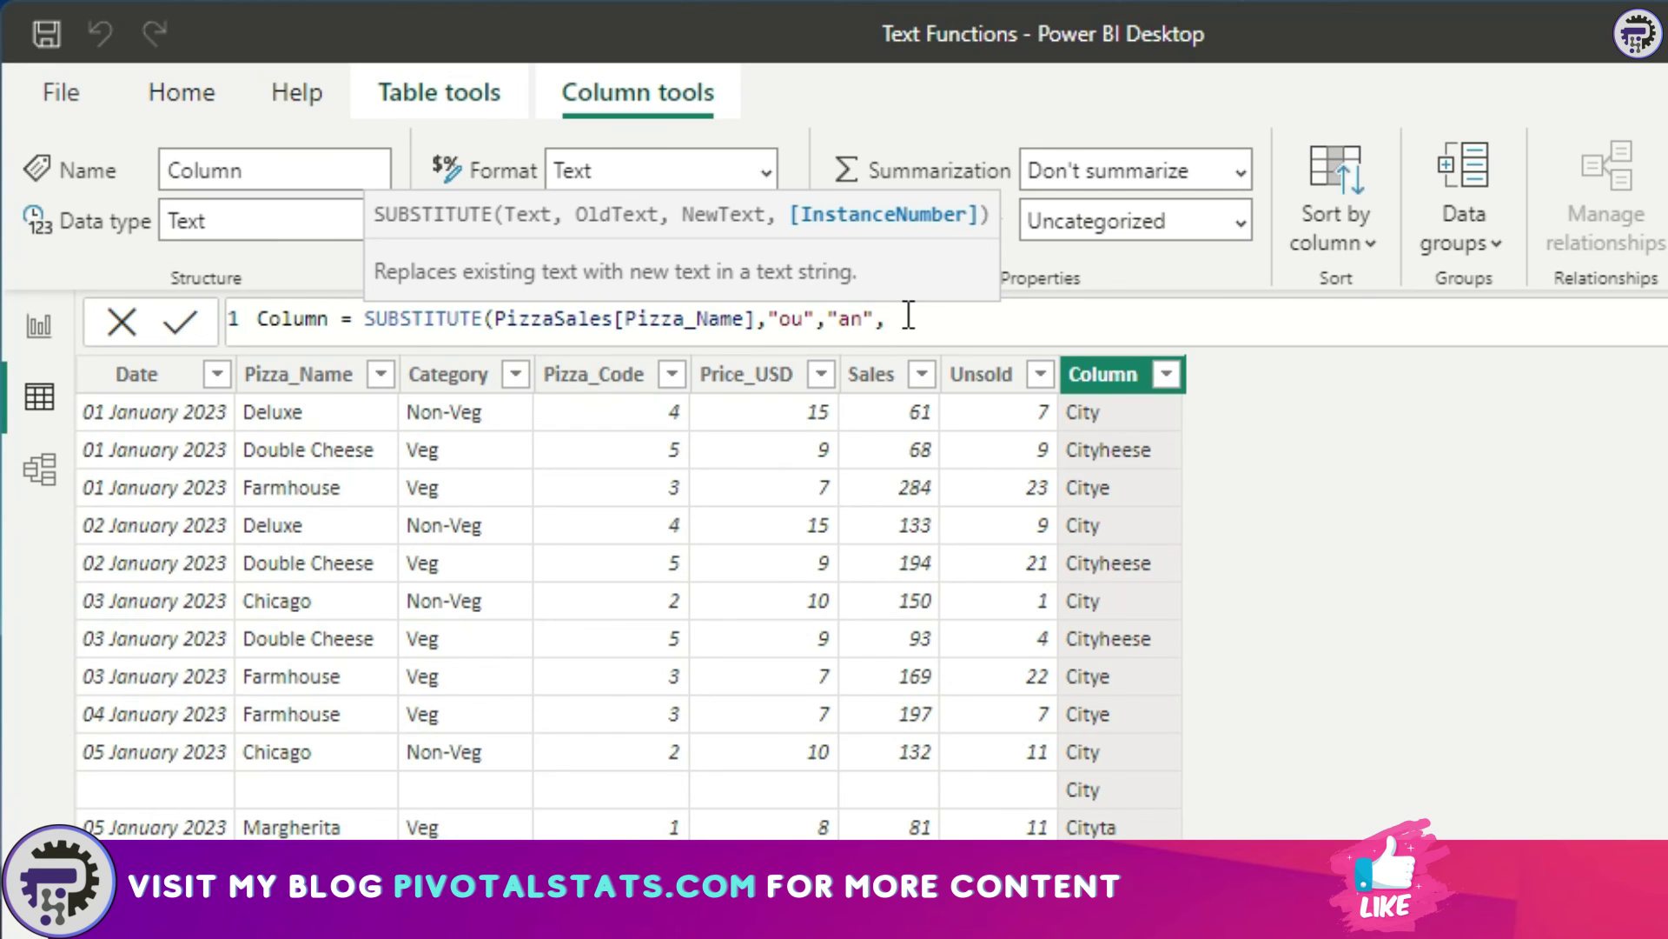
pyautogui.write('1)')
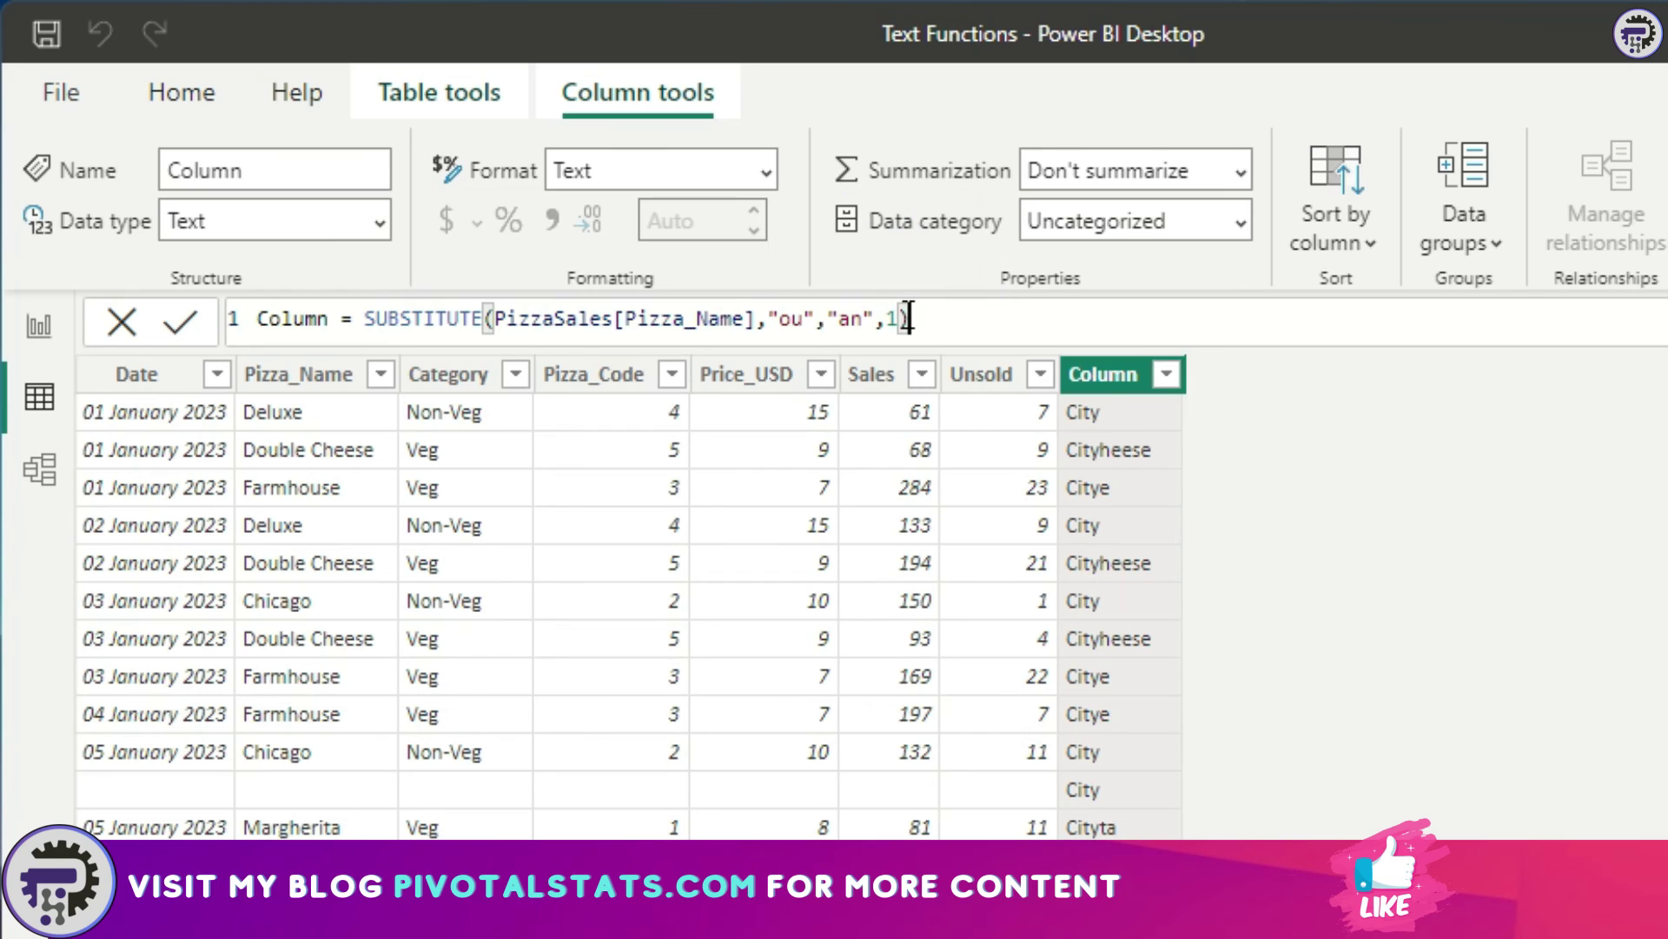
pyautogui.press('Return')
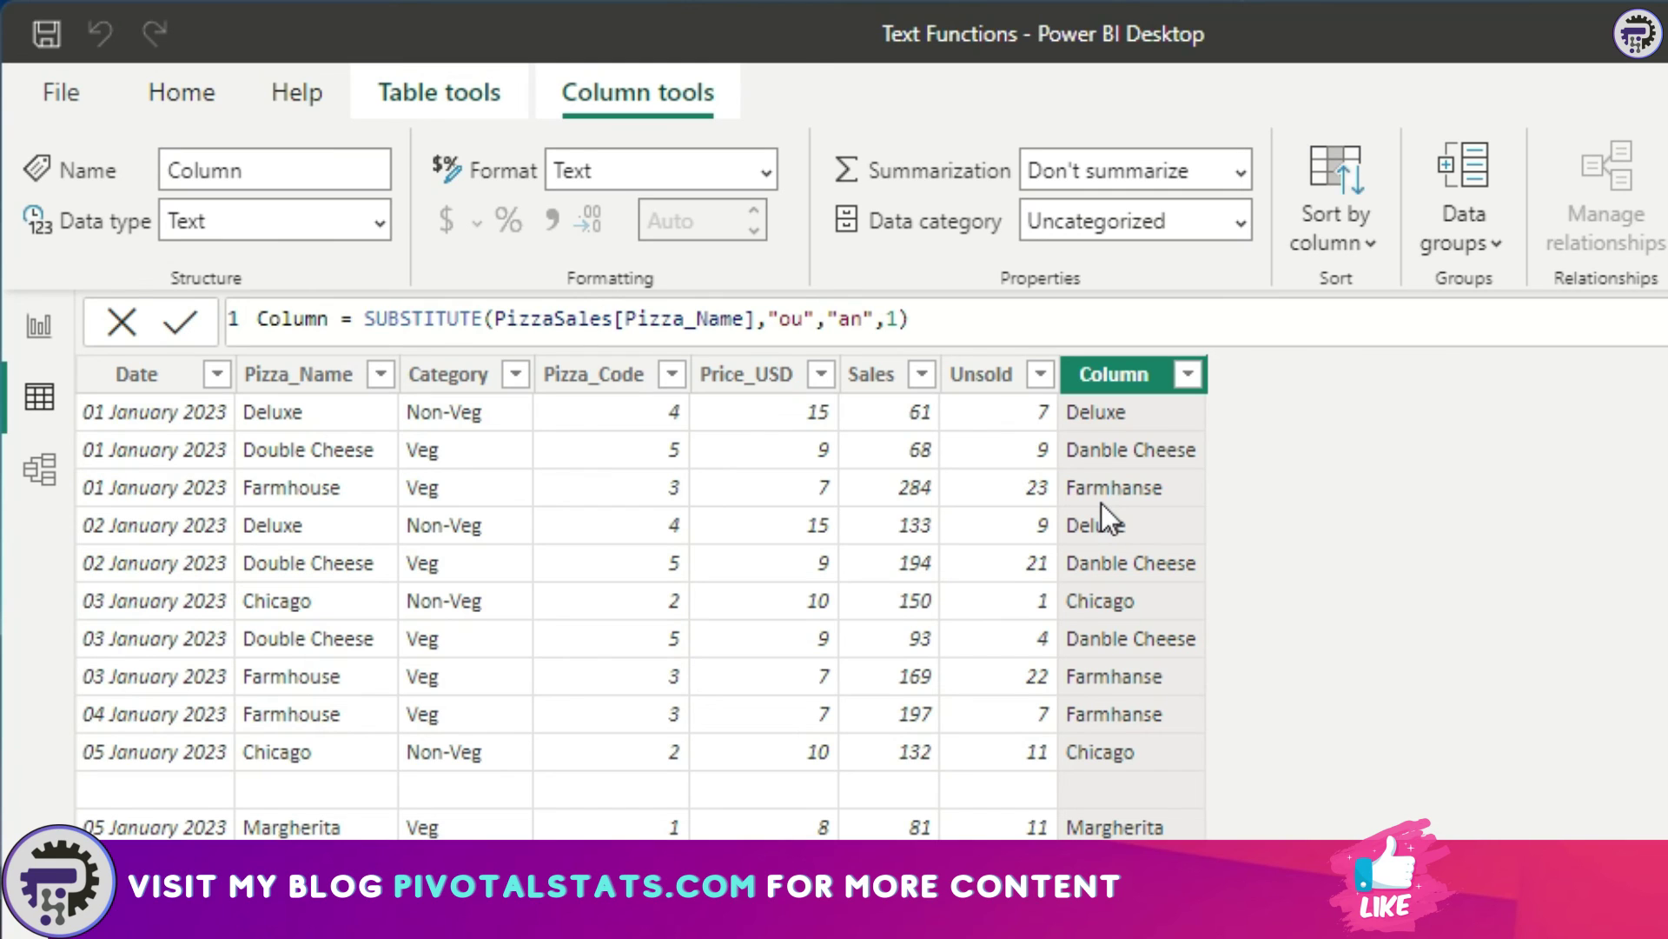
# - Change SUBSTITUTE's old text to "e", new text to "a" and instance number to 2, and commit the formula
pyautogui.doubleClick(790, 319)
pyautogui.press('BackSpace')
pyautogui.write('e')
pyautogui.doubleClick(840, 319)
pyautogui.write('a')
pyautogui.doubleClick(867, 319)
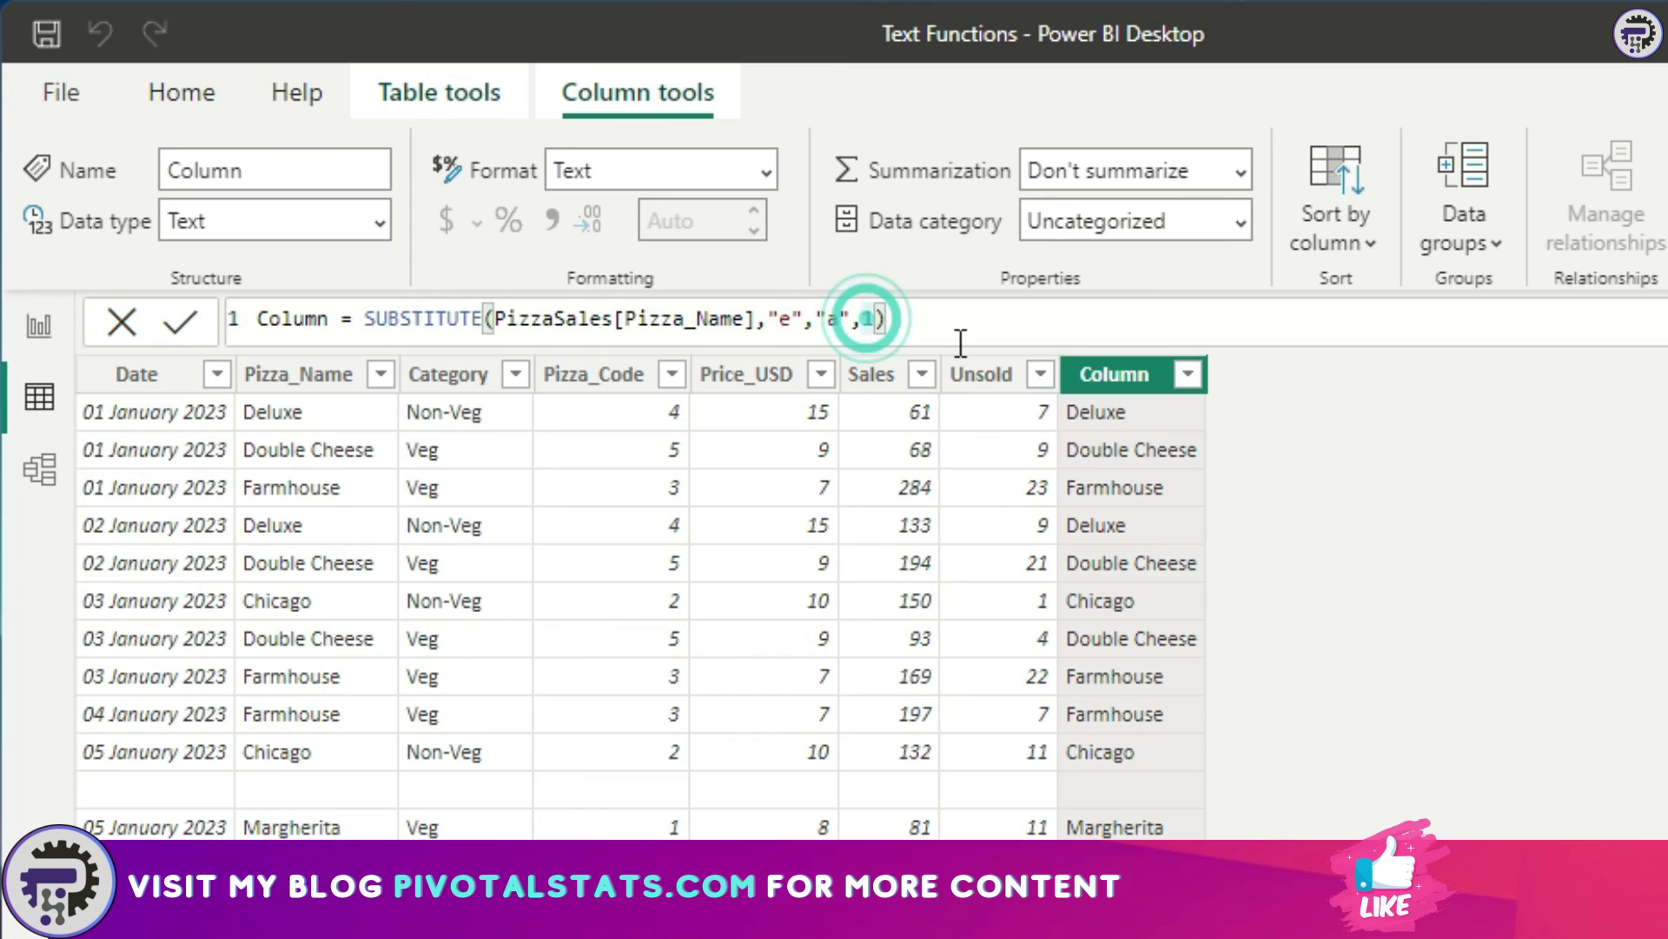
pyautogui.write('2')
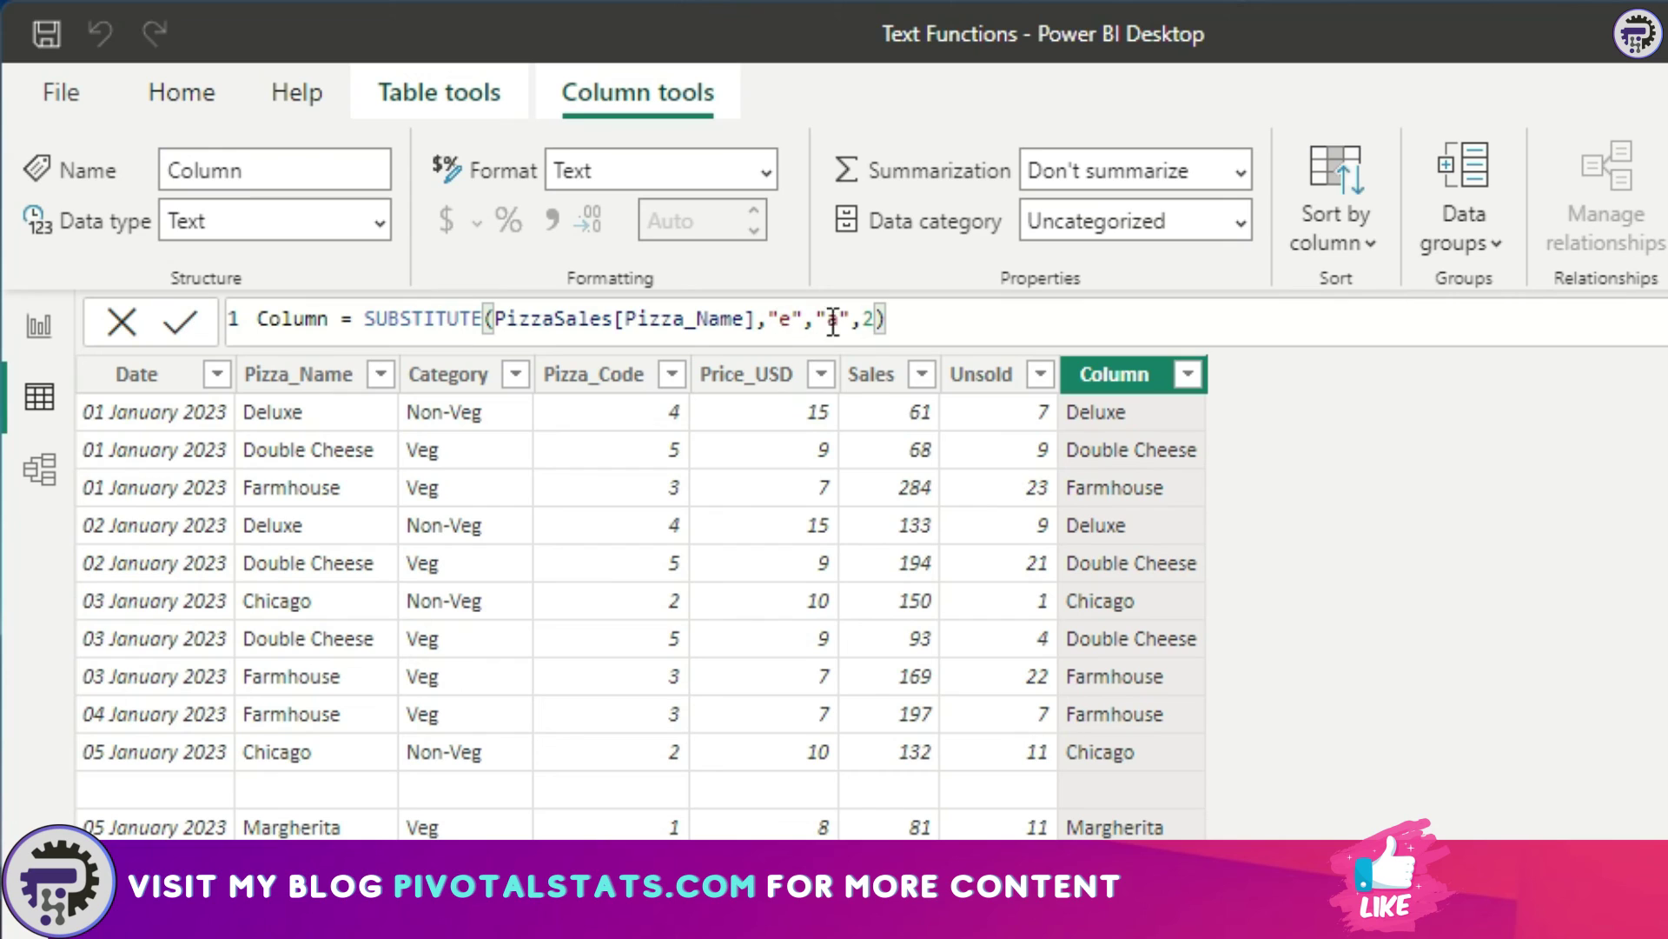
pyautogui.press('Return')
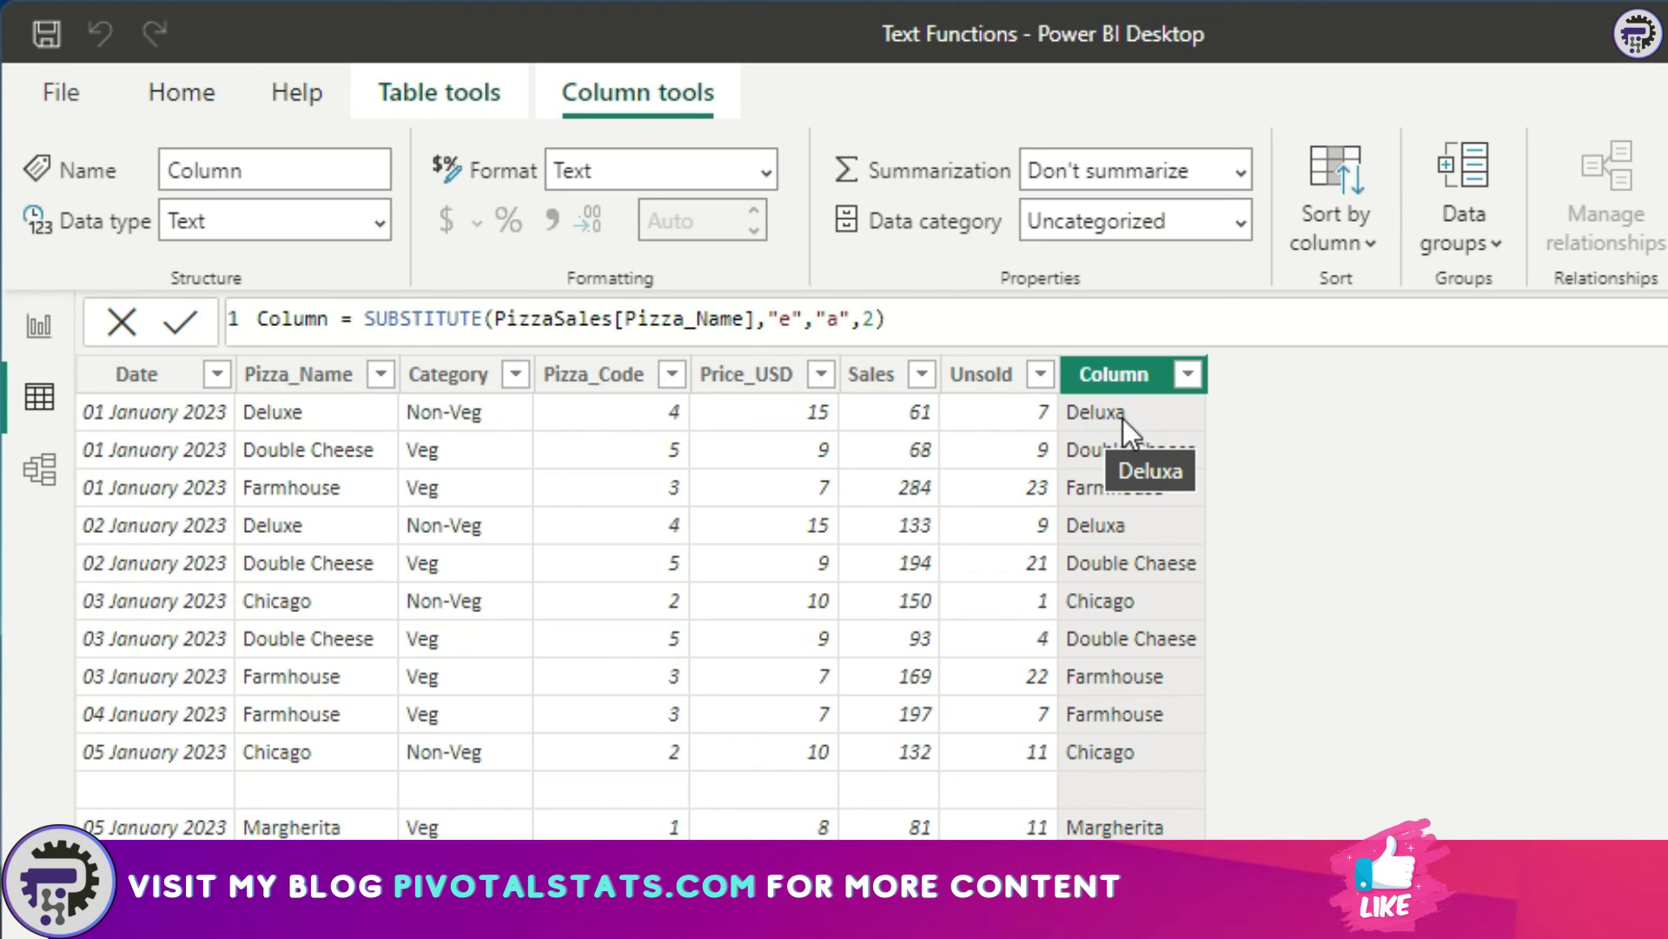
# - Set the SUBSTITUTE function's instance number to 3 and commit the formula
pyautogui.click(869, 319)
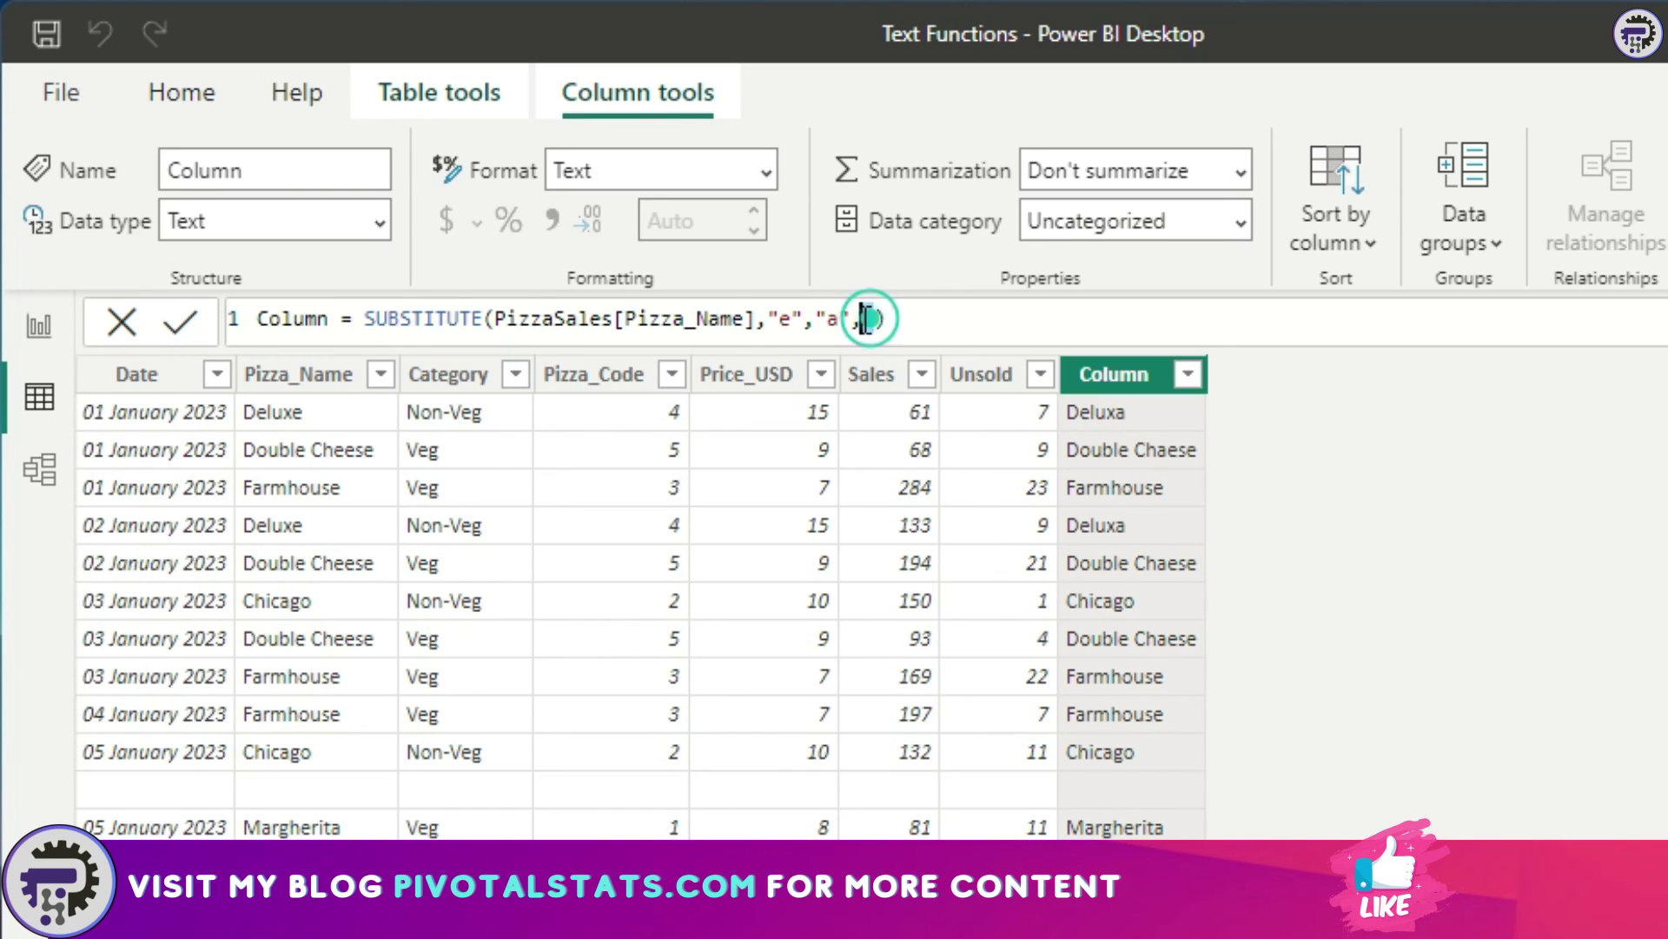
pyautogui.write('3')
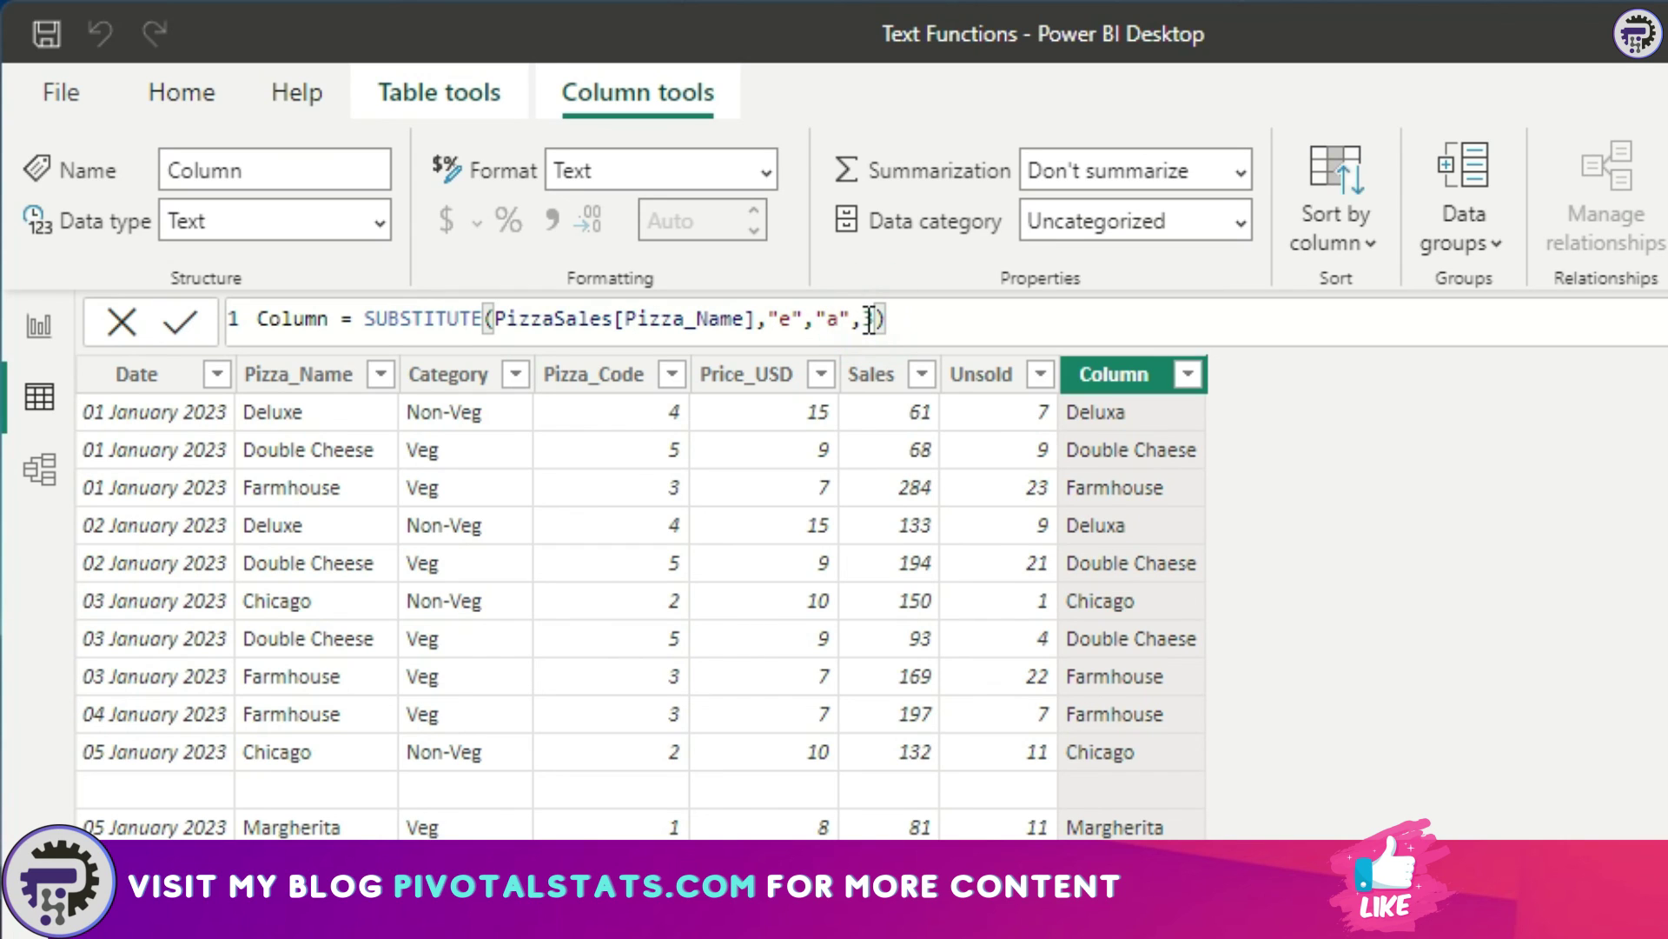
pyautogui.press('Return')
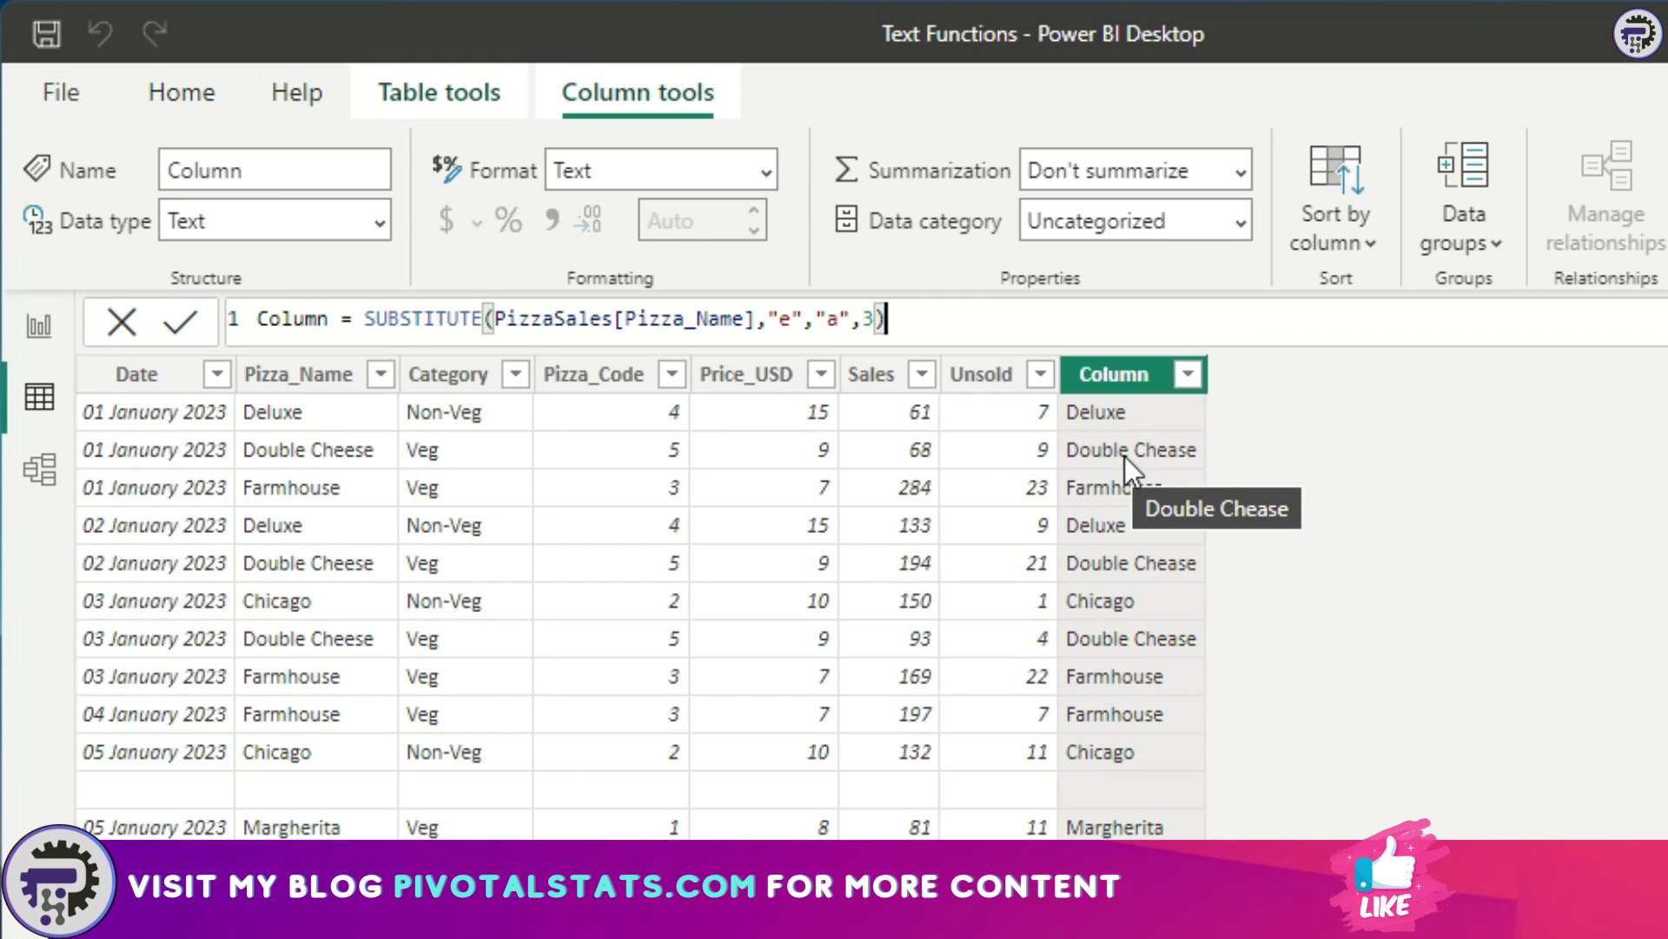
# - Replace the whole SUBSTITUTE expression with a SEARCH function that finds "x" within PizzaSales[Pizza_Name]
pyautogui.moveTo(975, 319); pyautogui.dragTo(369, 321)
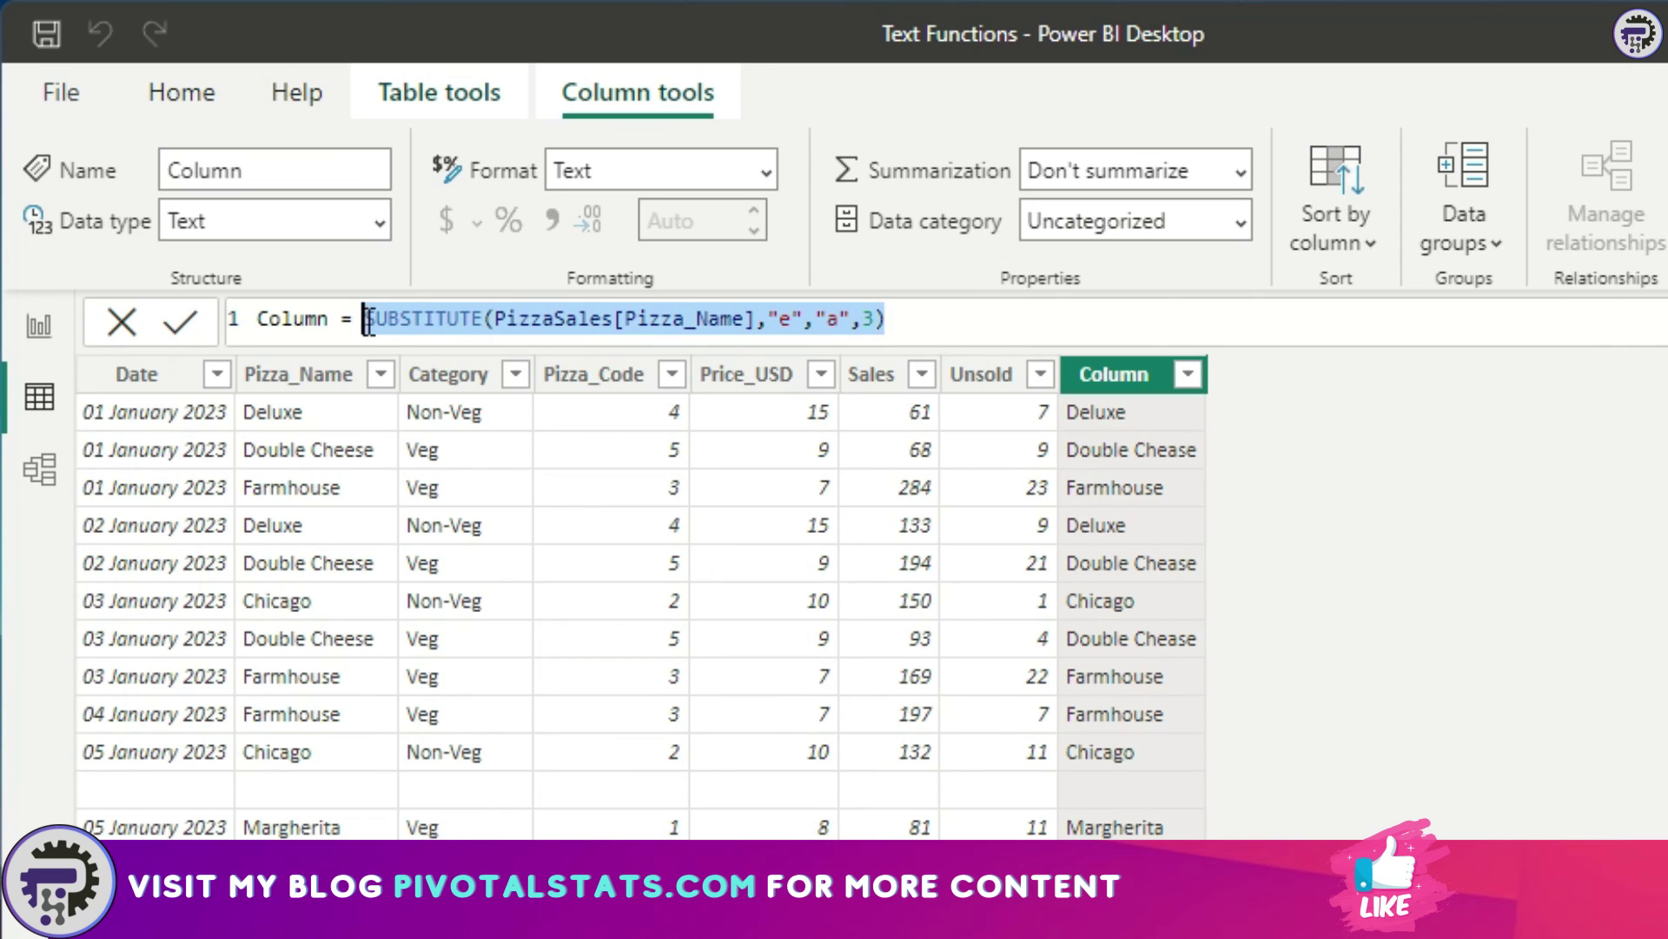
pyautogui.write('SEARCH(')
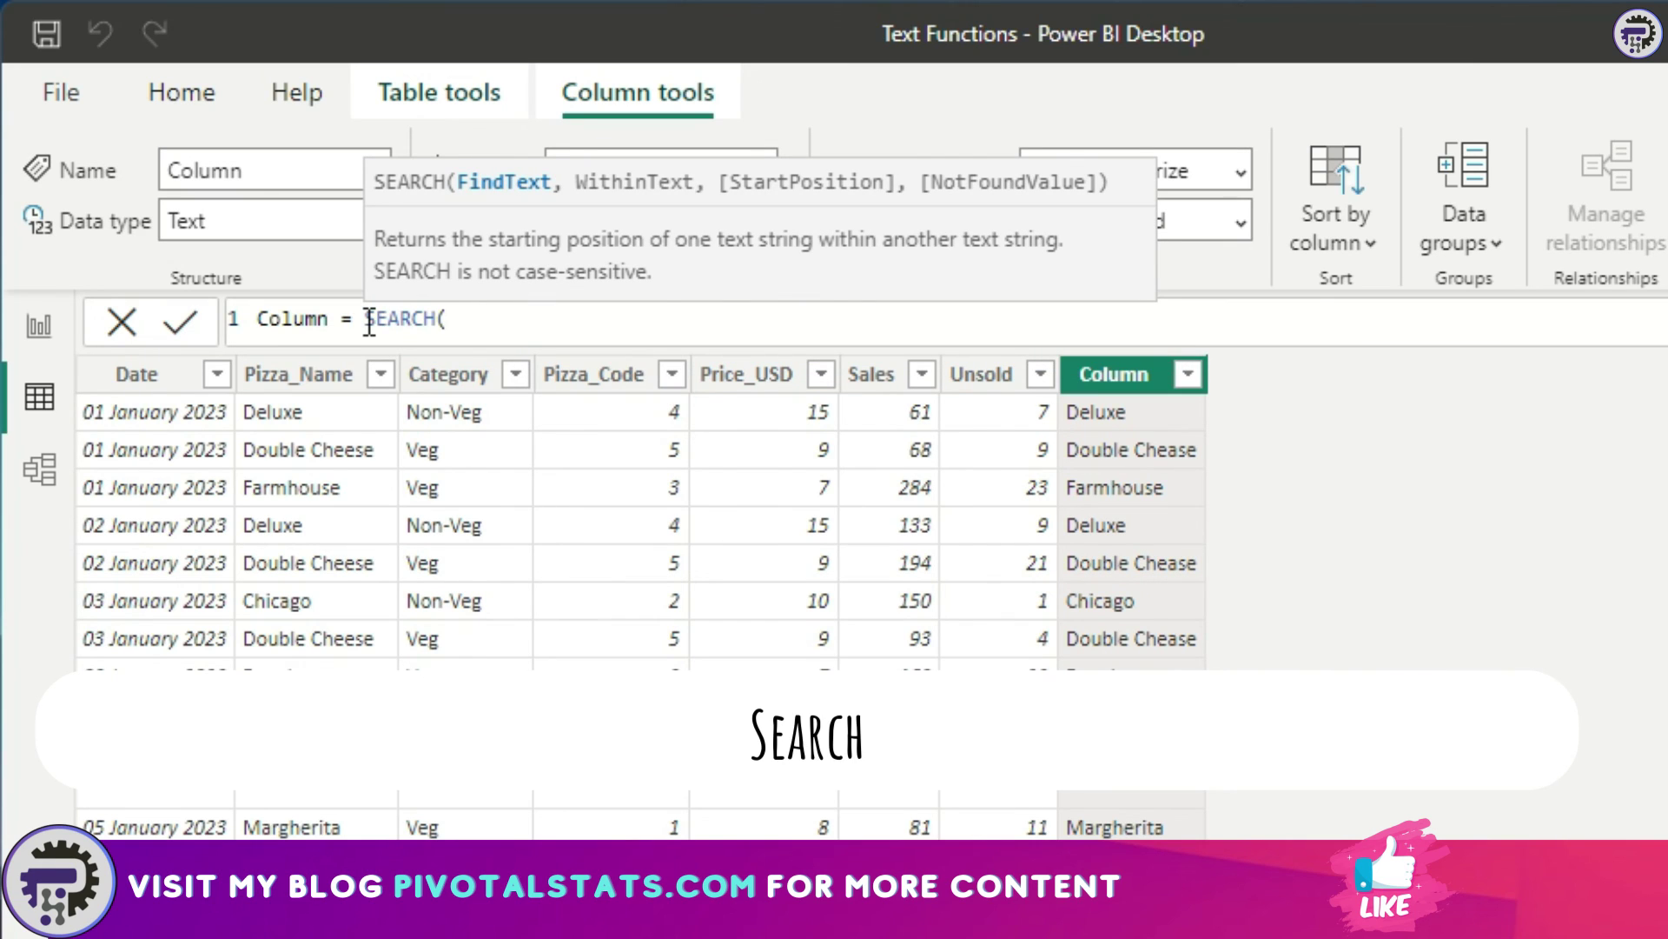
pyautogui.write('"')
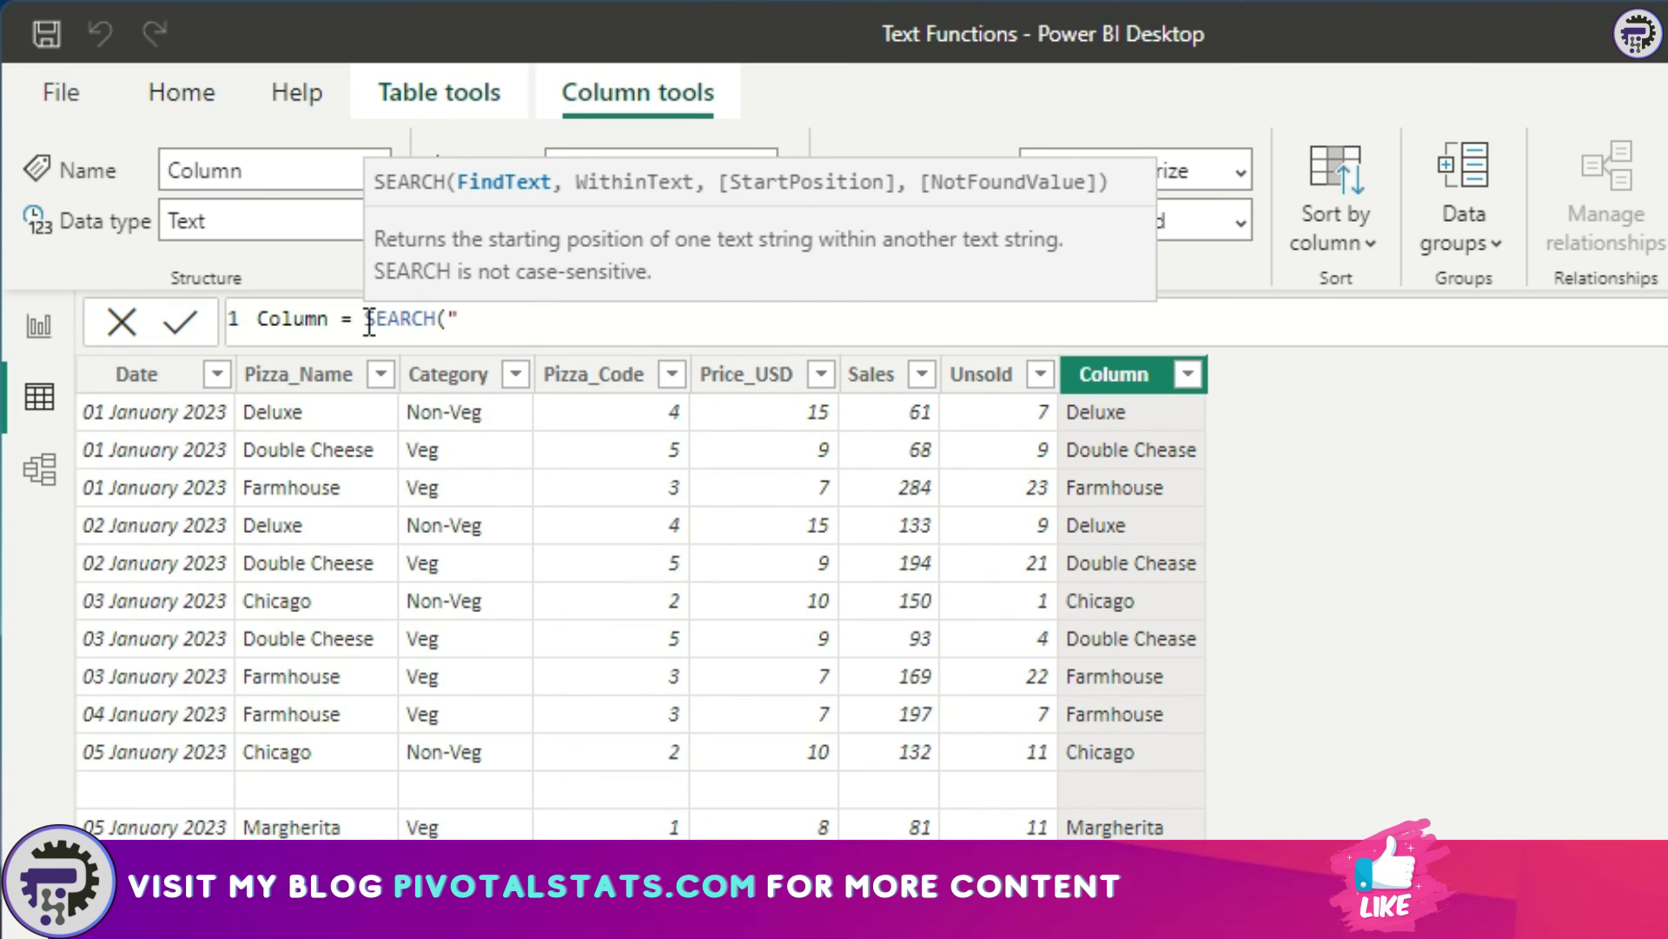
pyautogui.write('x",')
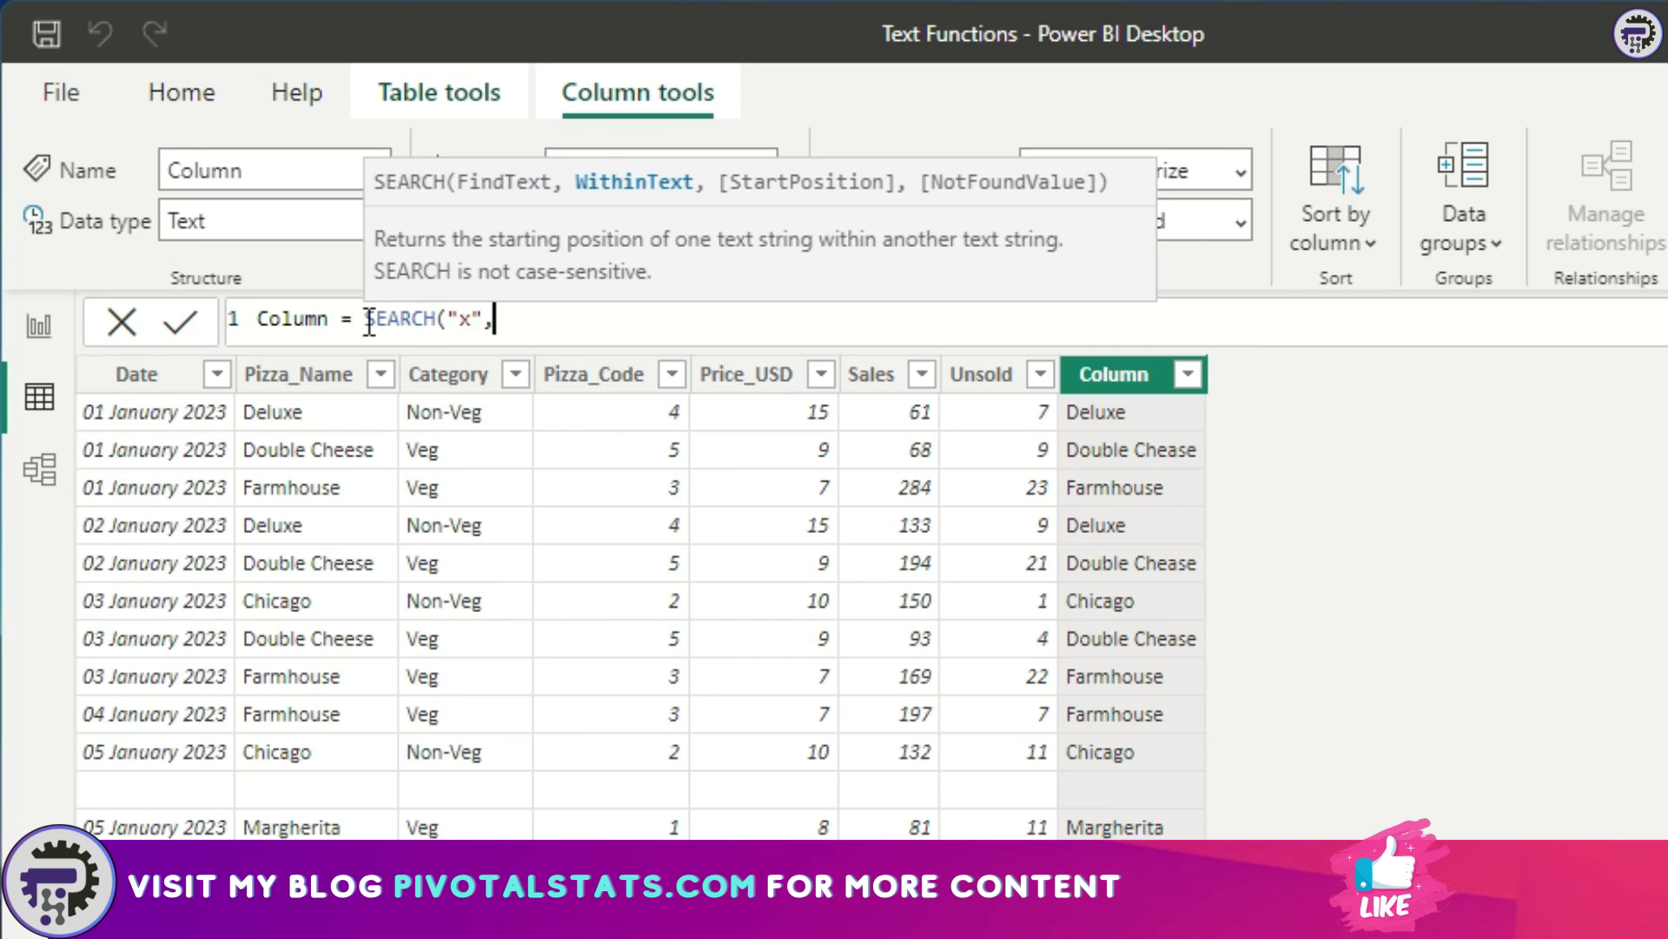
pyautogui.write('pi')
pyautogui.press('Down')
pyautogui.press('Down')
pyautogui.press('Down')
pyautogui.press('Down')
pyautogui.press('Down')
pyautogui.press('Tab')
pyautogui.write(',')
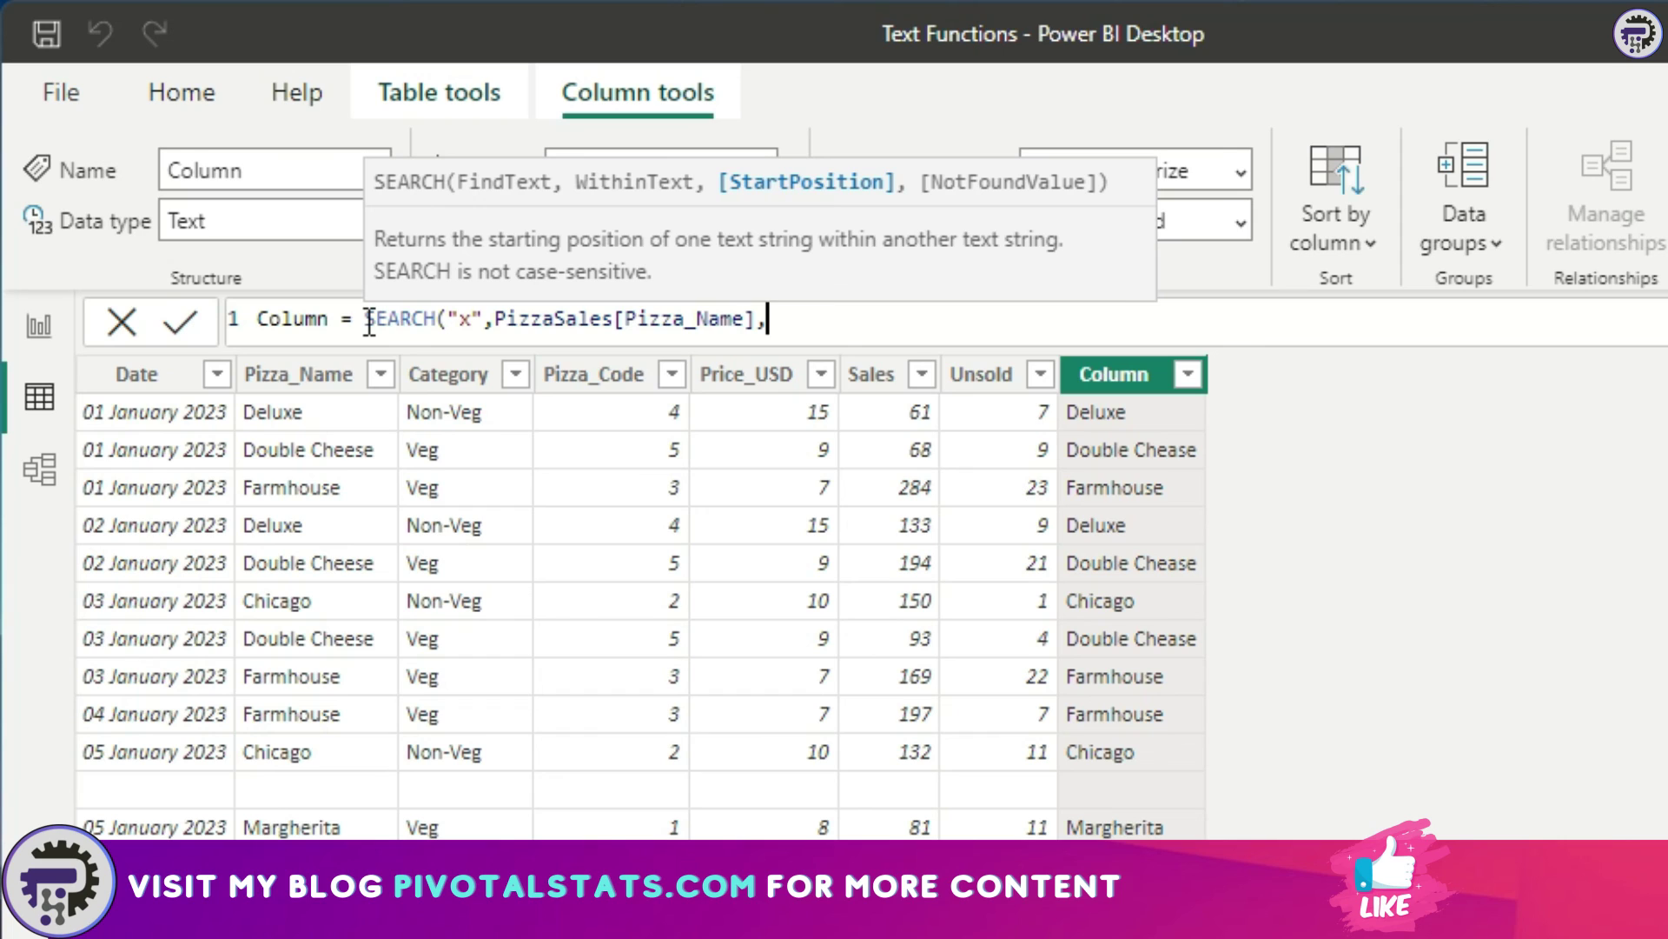
# - Set SEARCH's start position to 1 and not-found value to 0, close the function and commit the formula
pyautogui.write('1,')
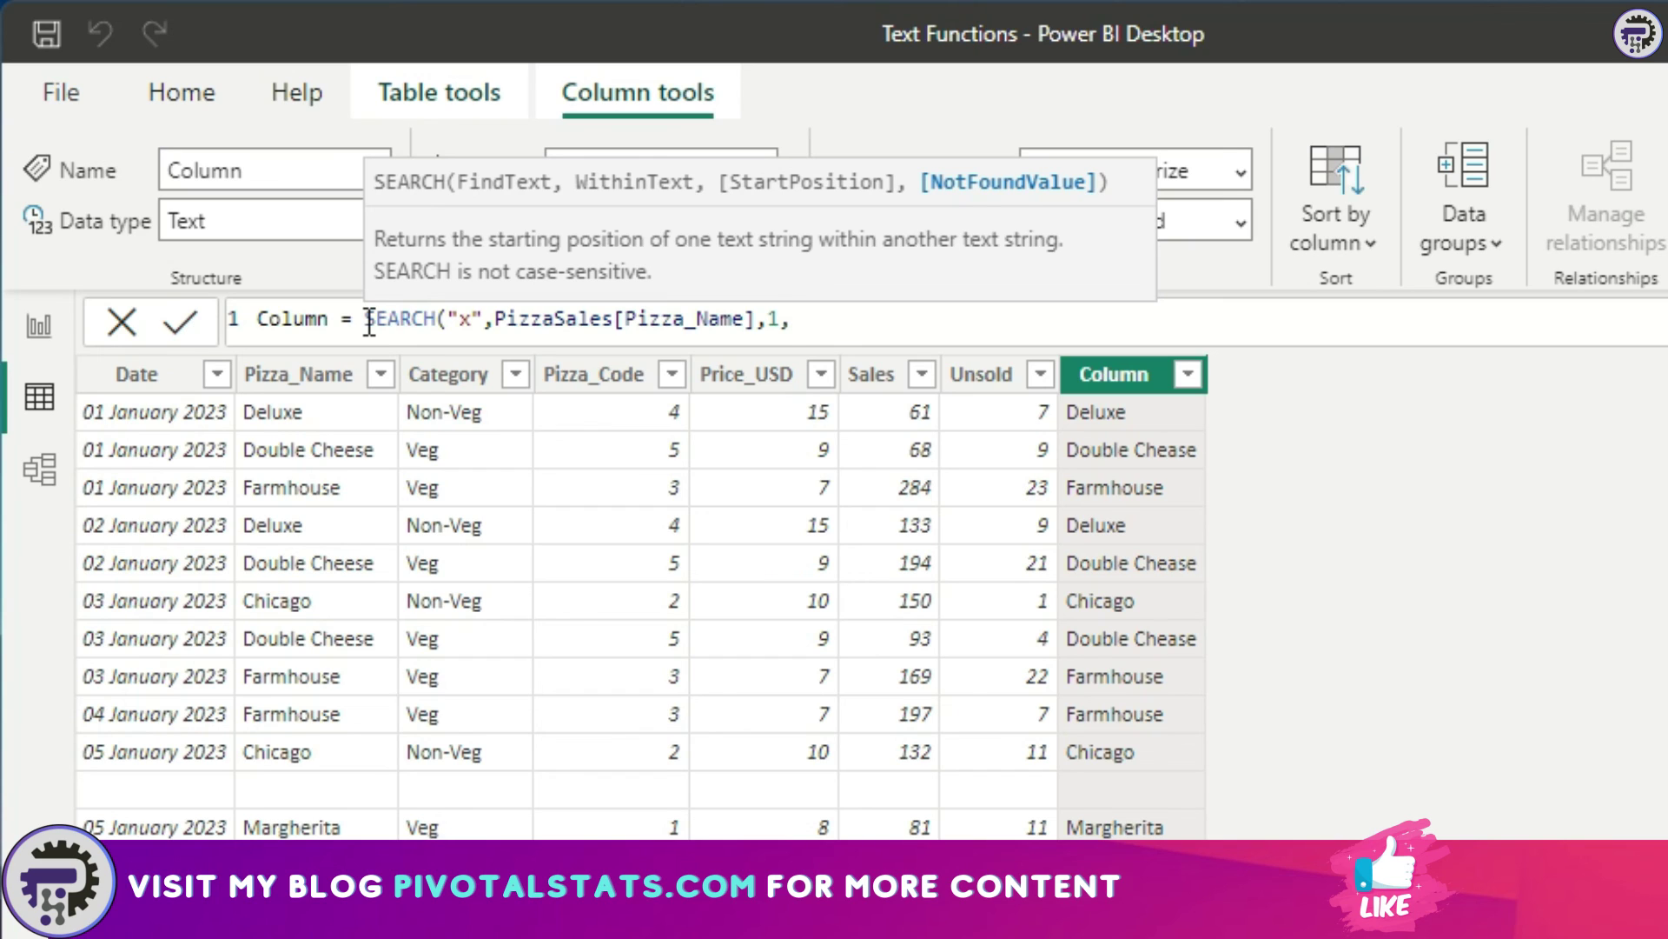
pyautogui.write('0)')
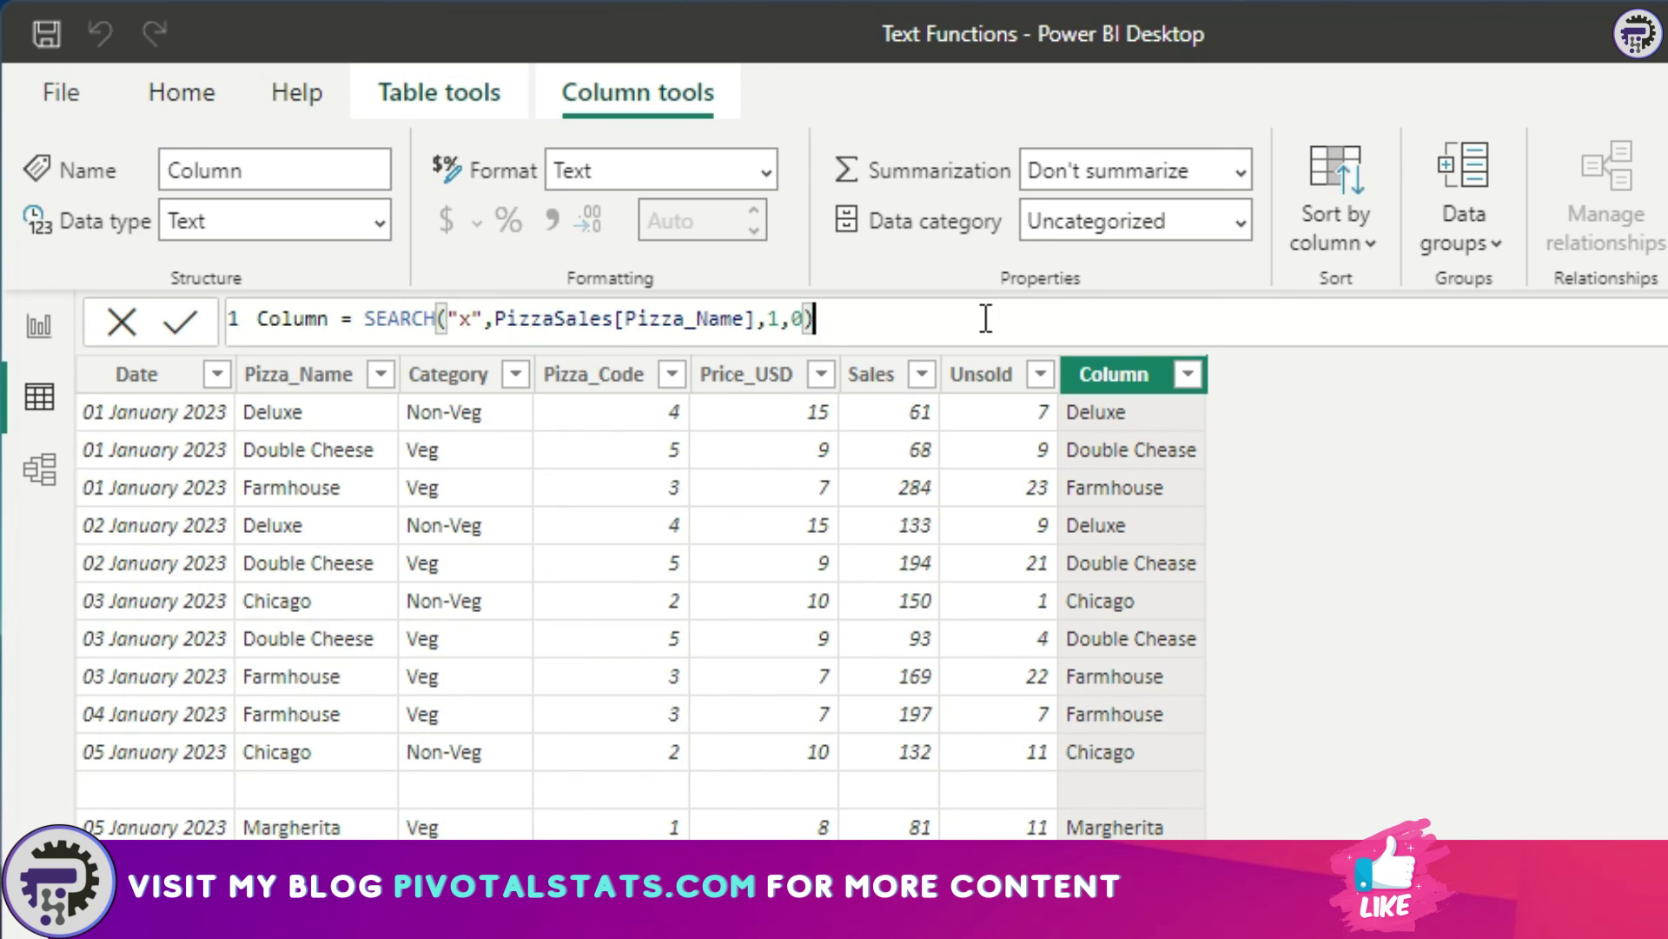
pyautogui.press('Return')
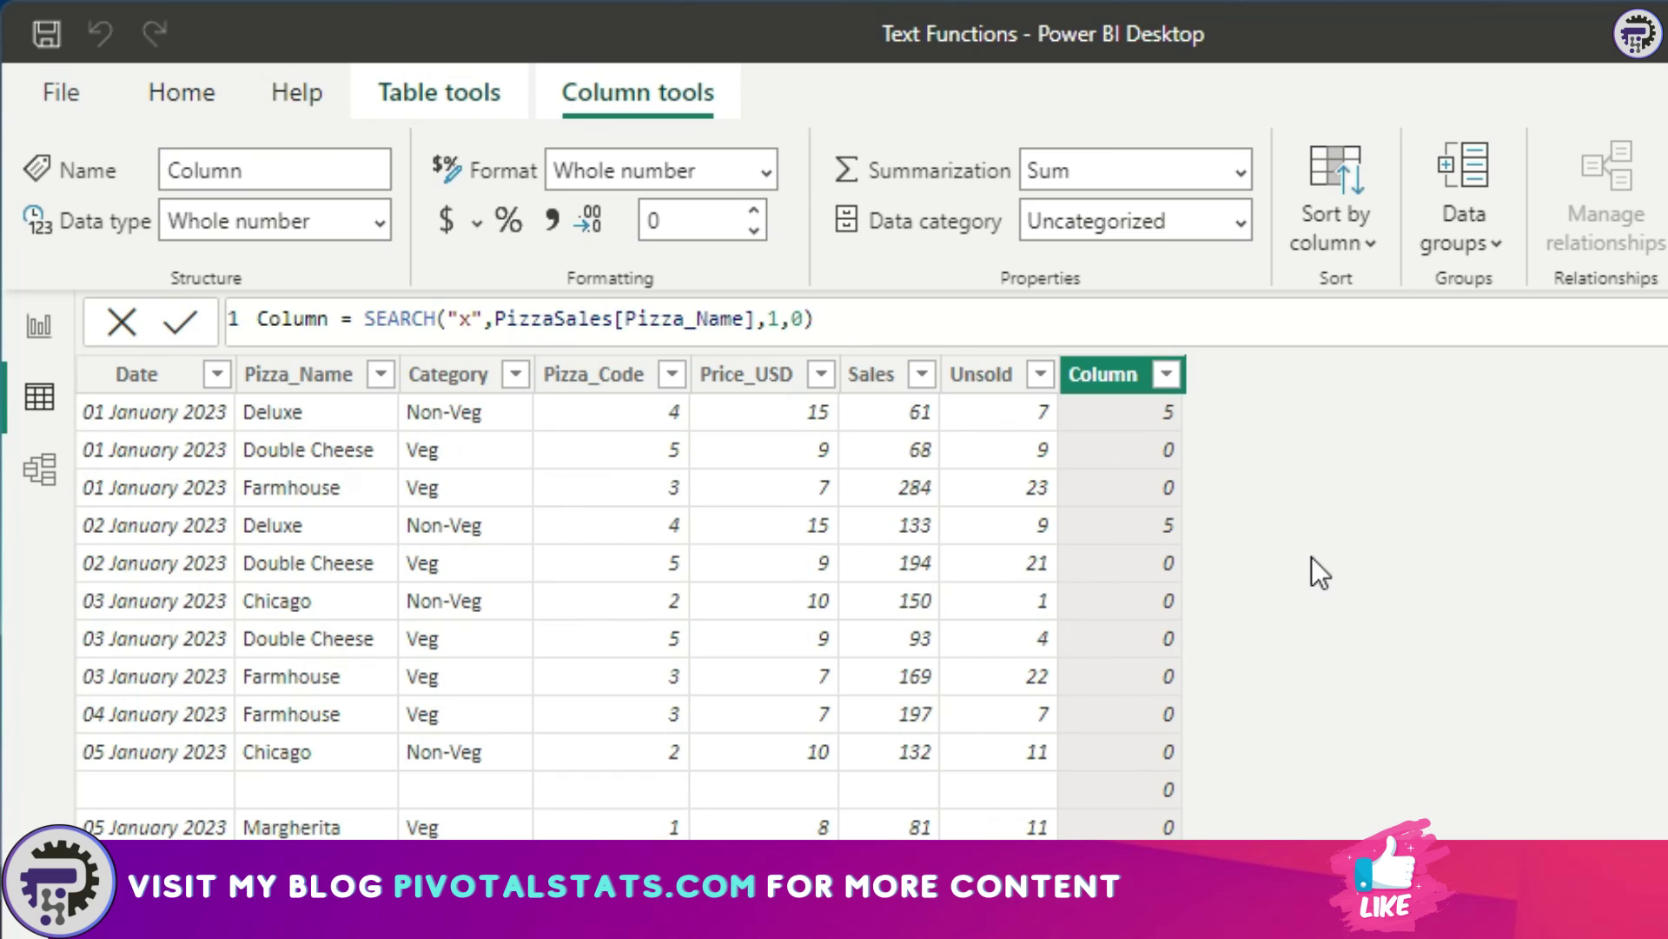
# - Select the not-found value in the SEARCH formula
pyautogui.doubleClick(796, 318)
pyautogui.click(808, 319)
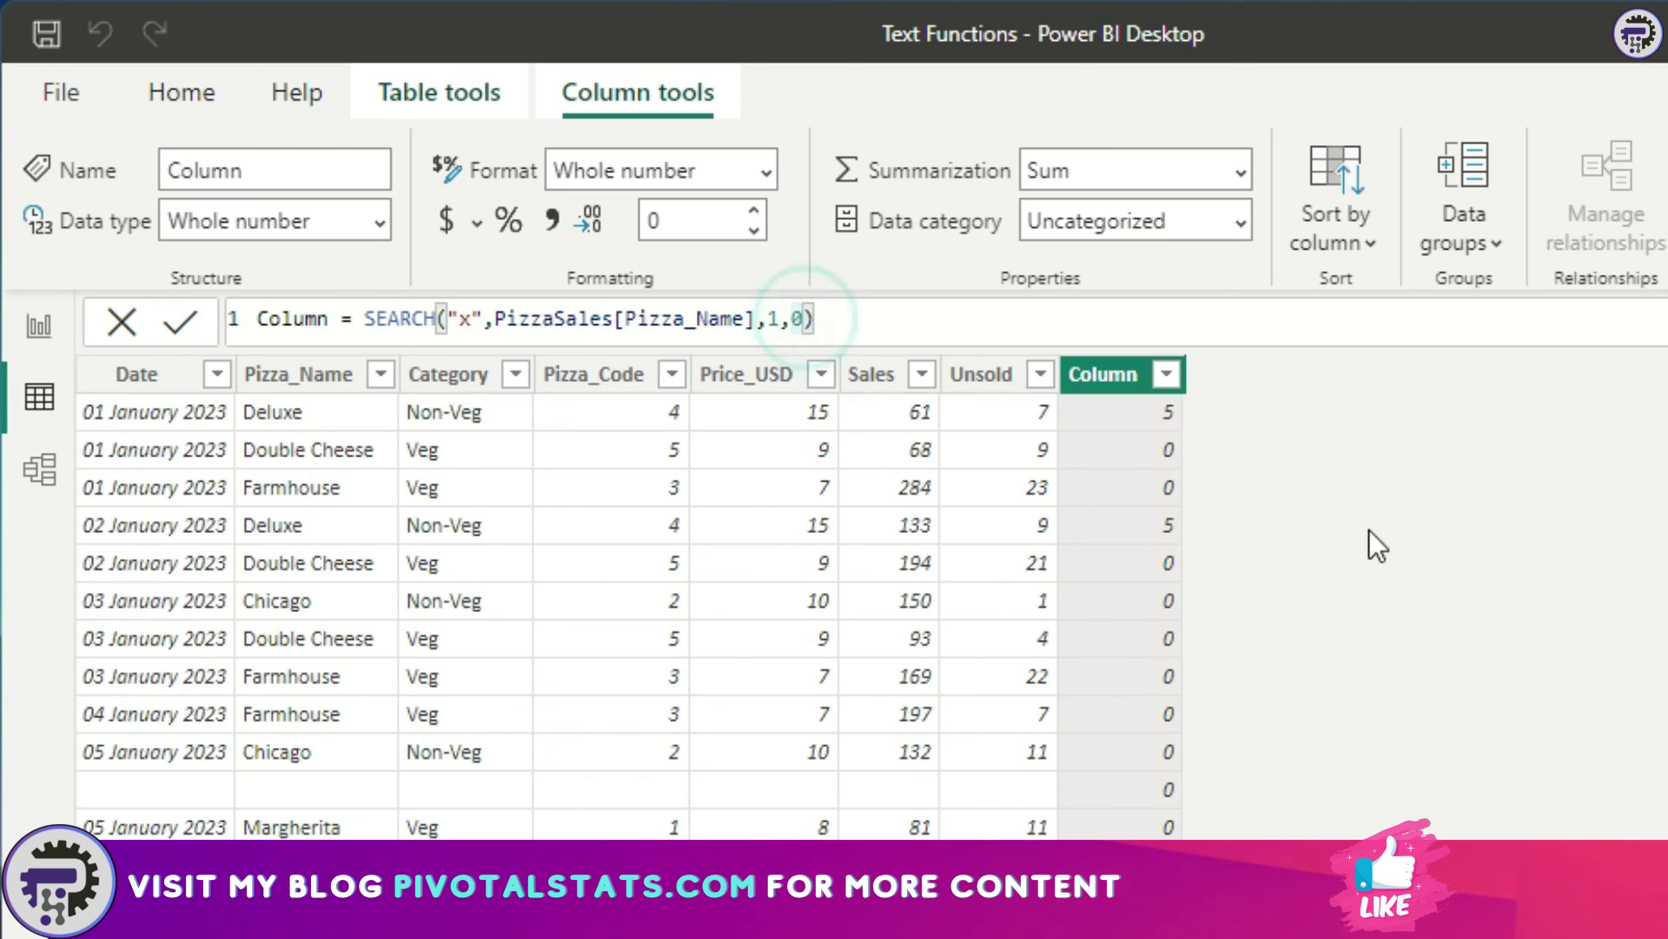